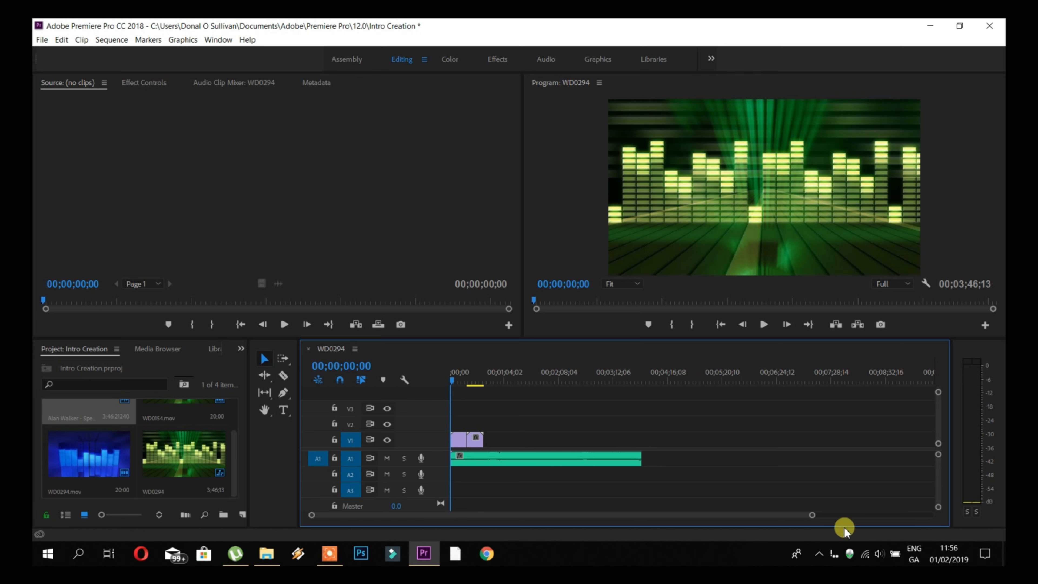
Step: Activate the Razor tool and place the timeline playhead at exactly 00;00;06;00 in the WD0154.mov clip
drag(811, 516, 644, 514)
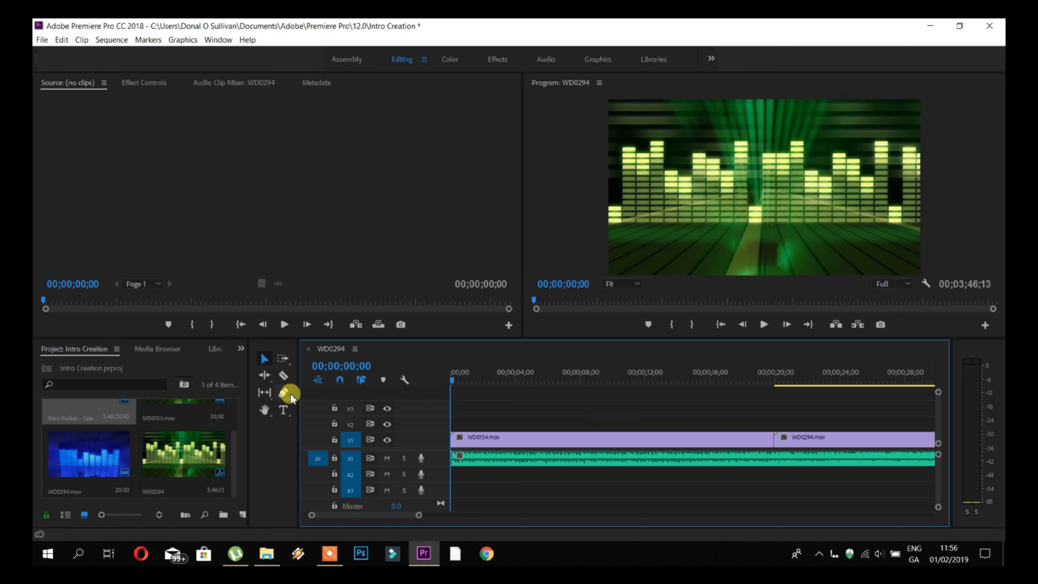
click(283, 376)
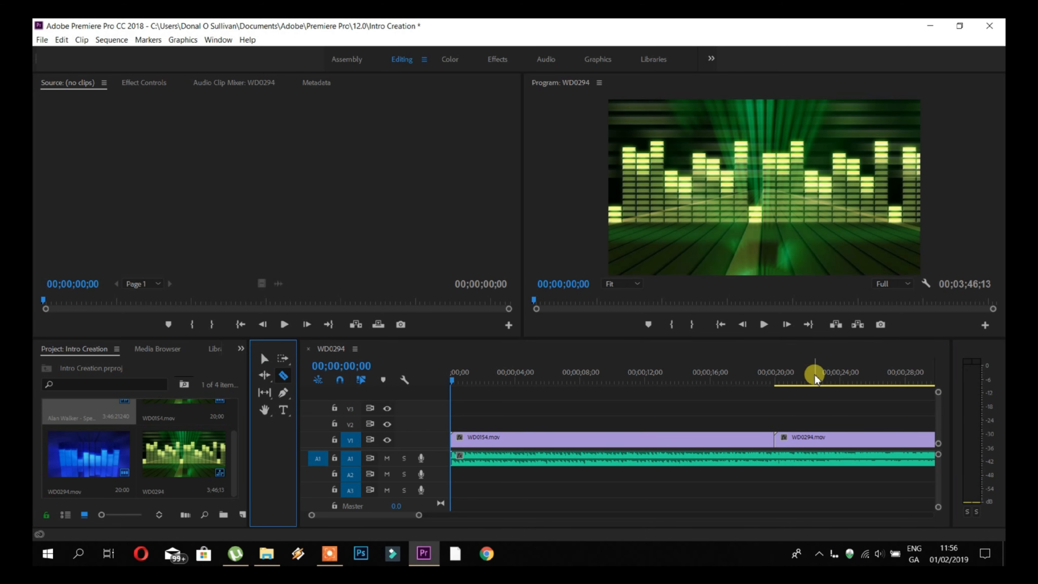
click(644, 382)
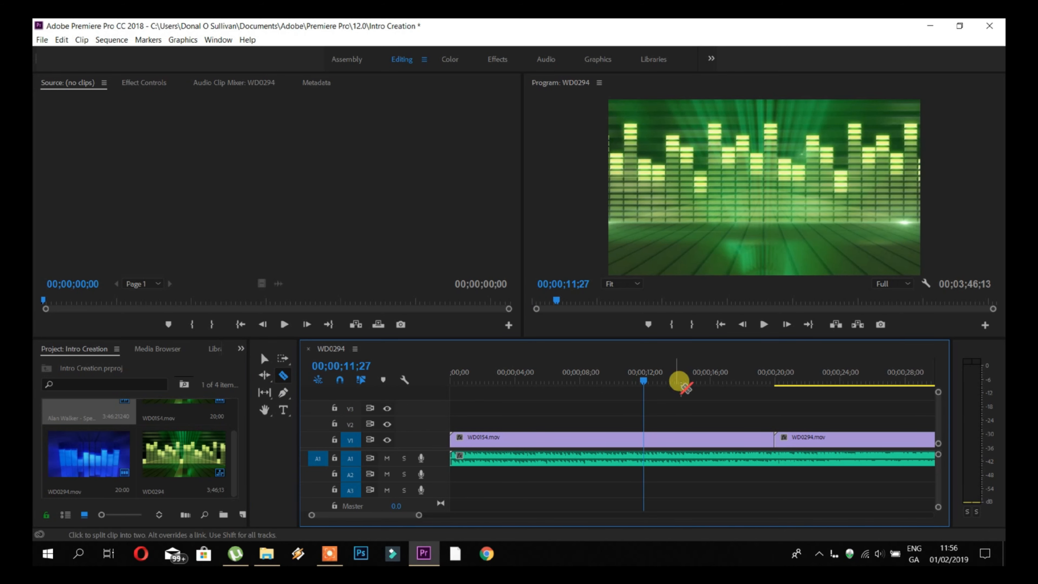
scroll(644, 429, down, 2)
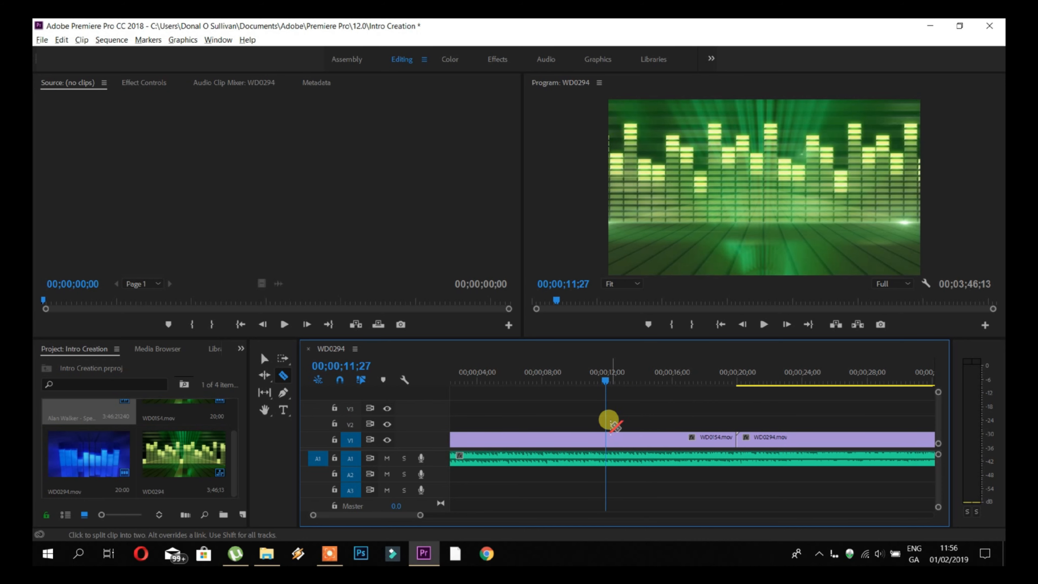
key(=)
key(=)
key(=)
key(=)
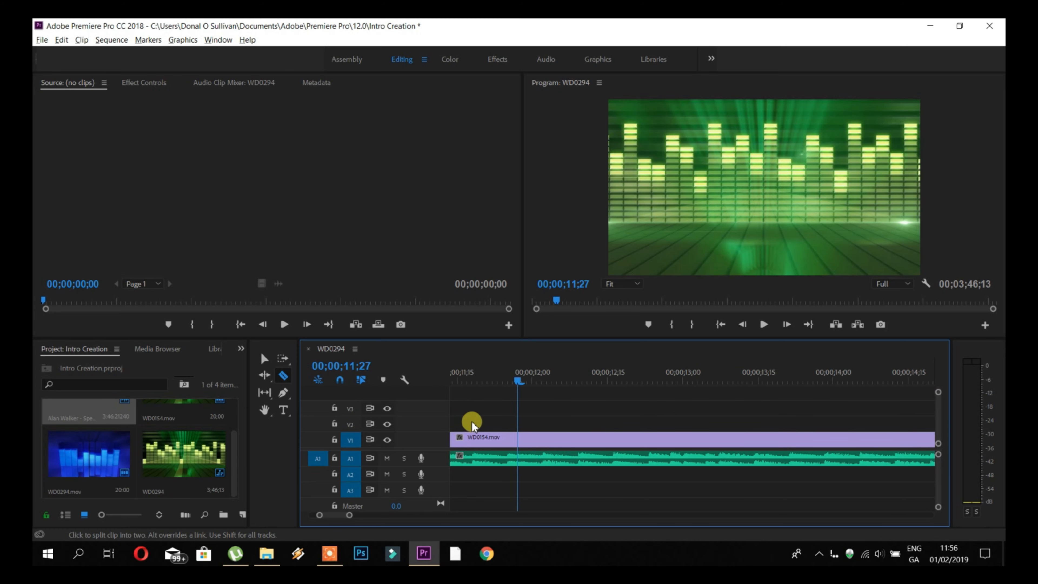
drag(521, 379, 290, 384)
key(minus)
key(minus)
key(minus)
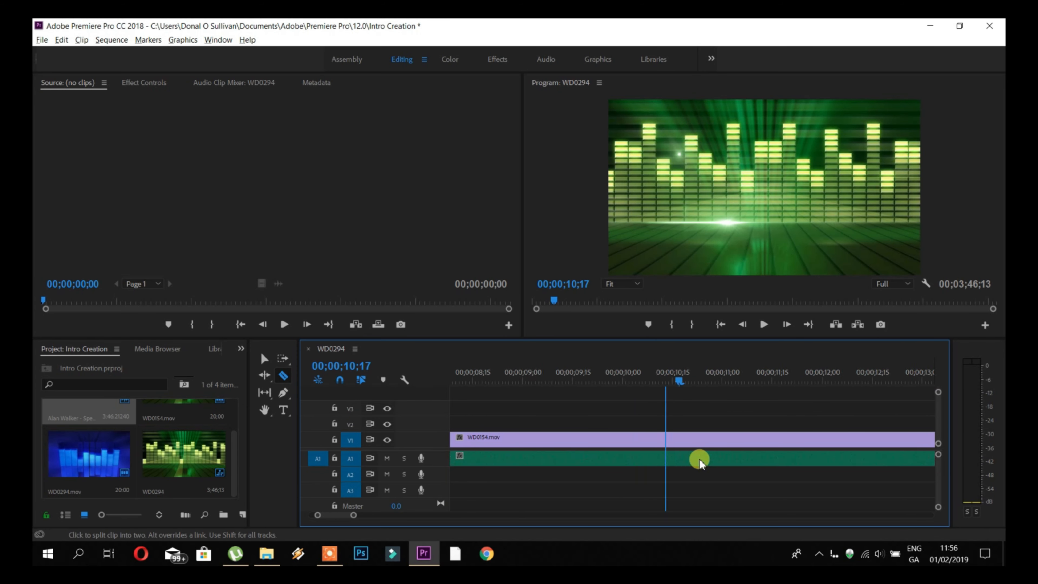
key(minus)
key(minus)
key(minus)
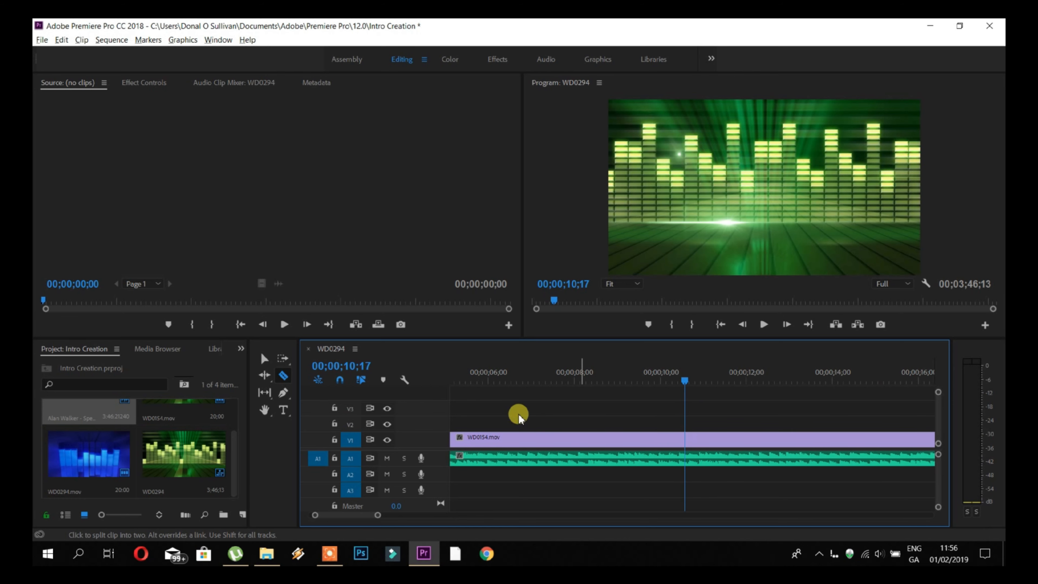
click(487, 383)
key(equal)
key(equal)
key(equal)
alt+scroll(469, 389, up, 3)
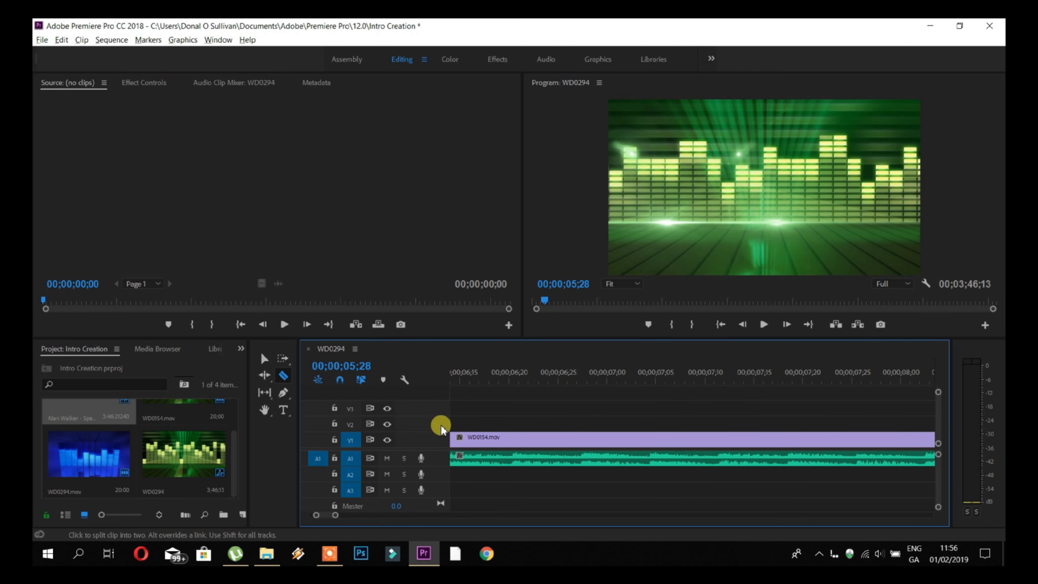
drag(322, 514, 321, 511)
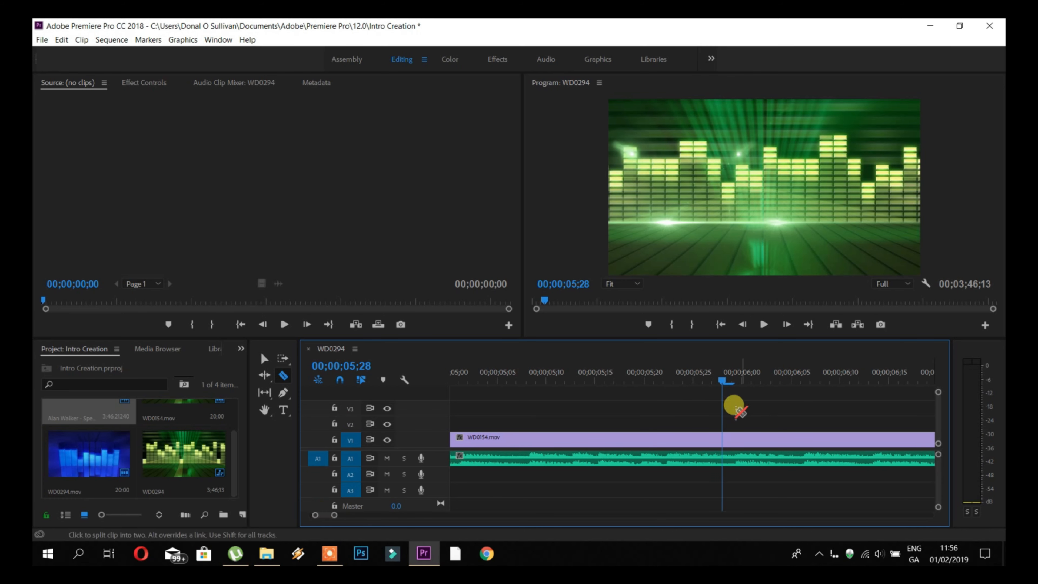
click(741, 387)
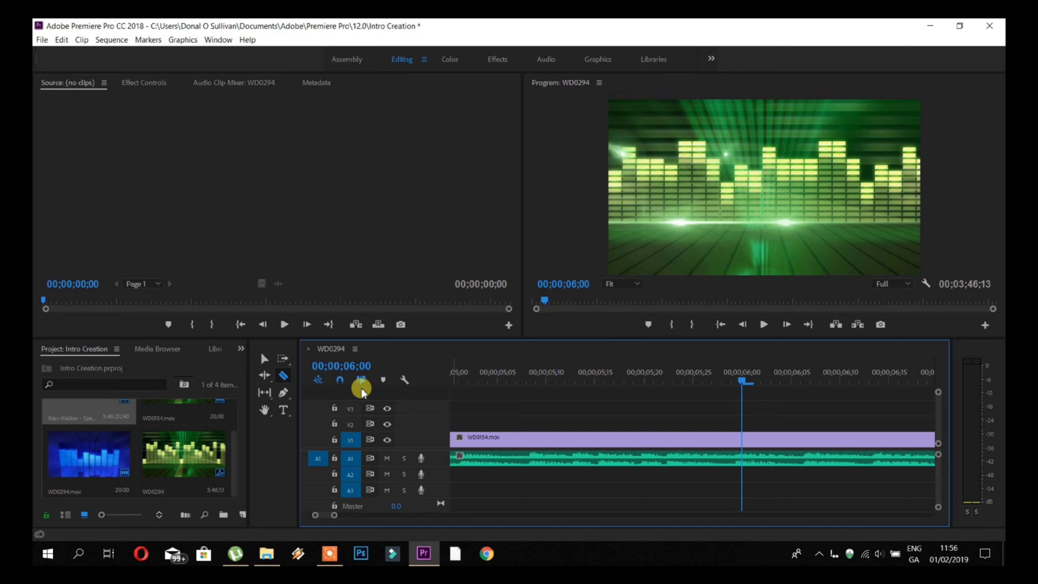
Step: Split WD0154.mov at the 00;00;06;00 playhead and delete the part after the cut
click(284, 377)
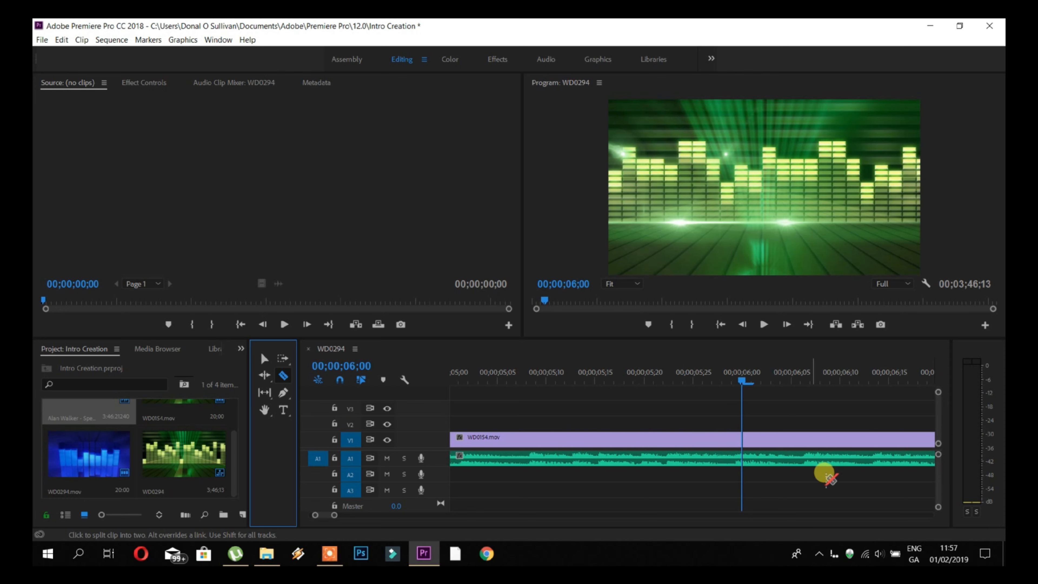
click(742, 438)
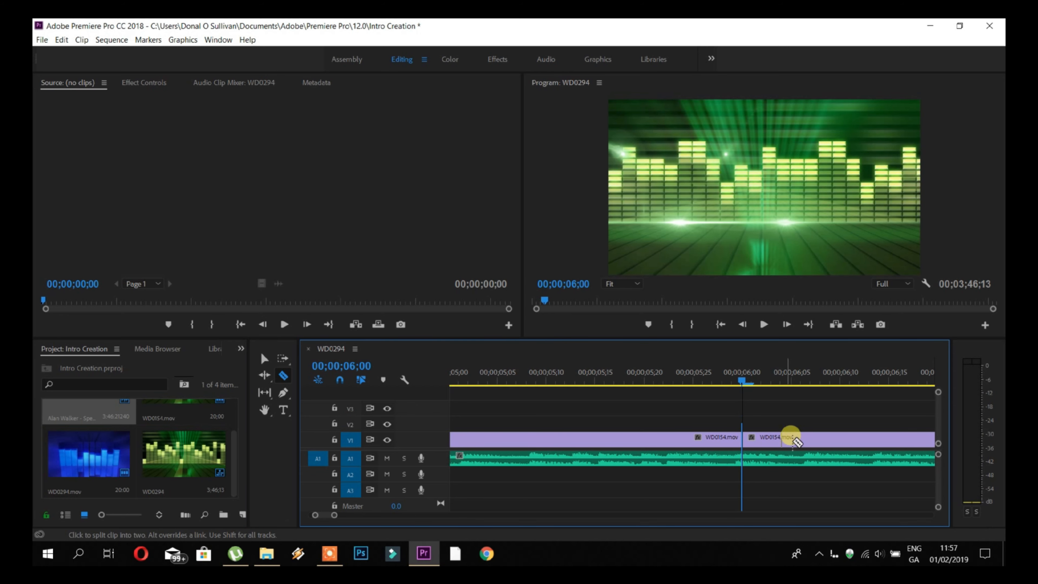
right_click(803, 439)
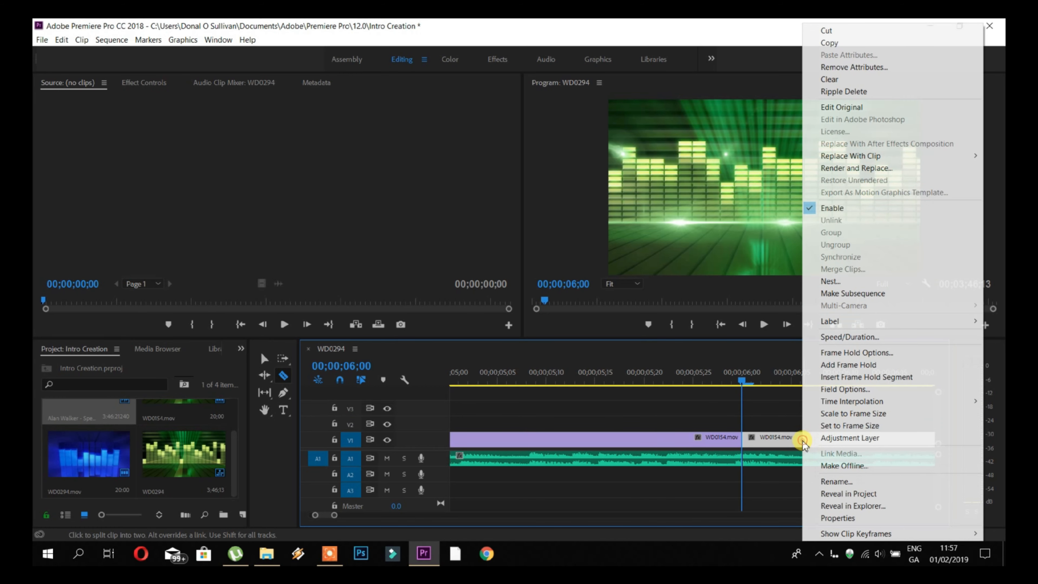
click(830, 79)
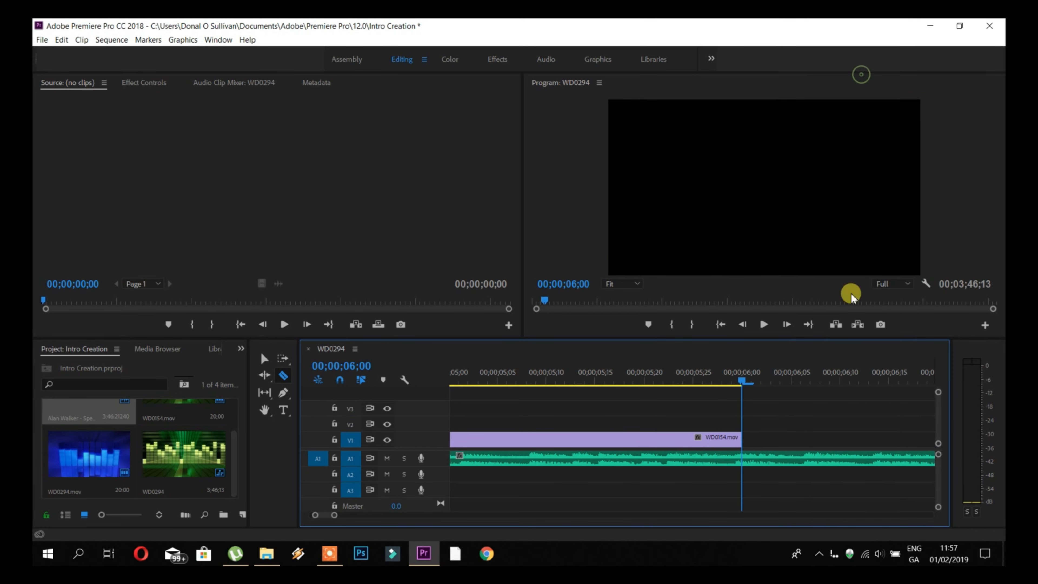
Step: Place the playhead at exactly 00;00;26;00 within the WD0294.mov clip
key(minus)
key(minus)
key(minus)
key(minus)
key(minus)
key(minus)
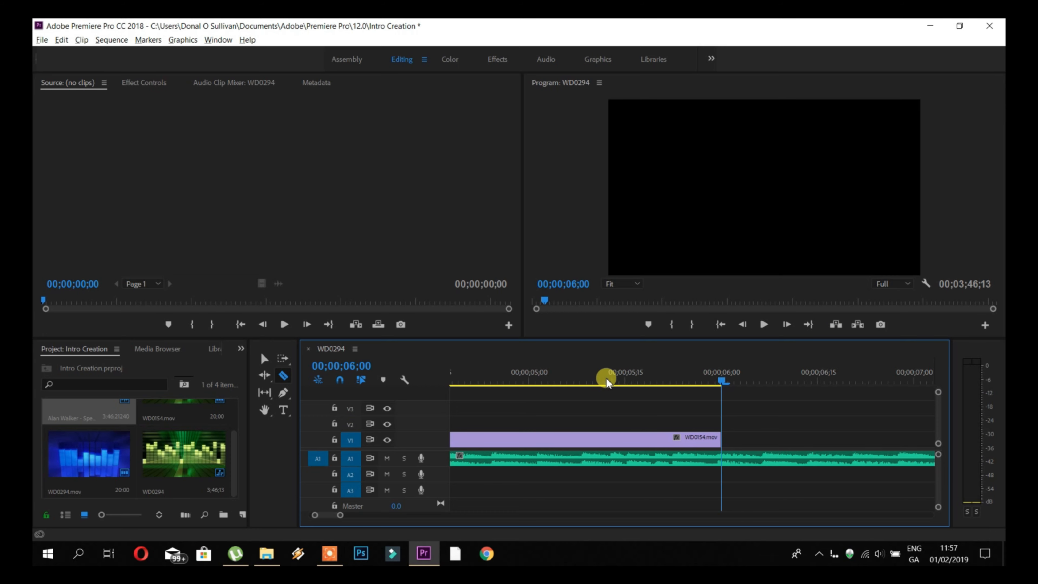
key(minus)
key(minus)
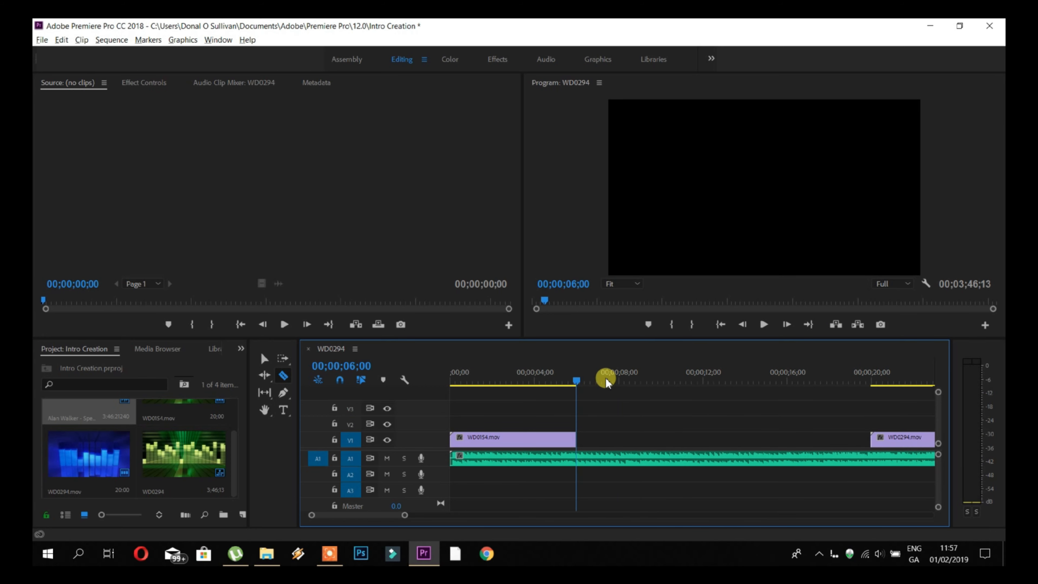
drag(543, 377, 642, 382)
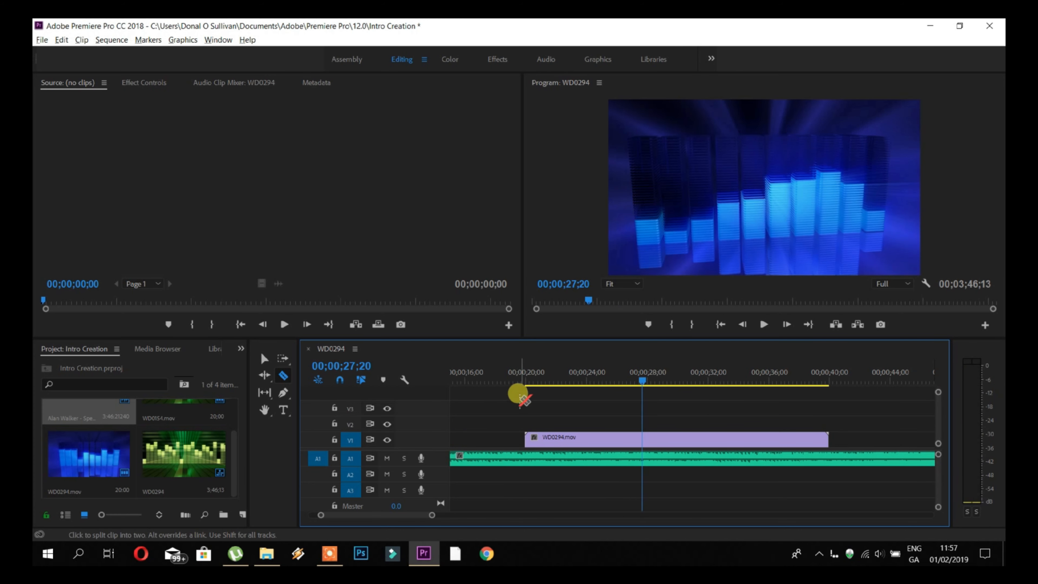
drag(641, 382, 630, 382)
key(equal)
key(equal)
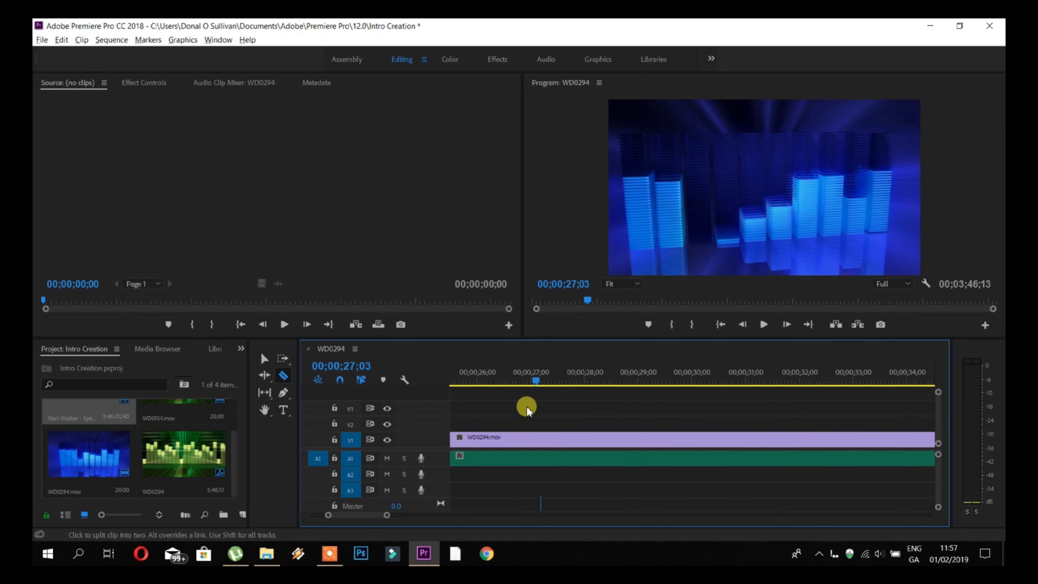
drag(532, 383, 477, 385)
key(equal)
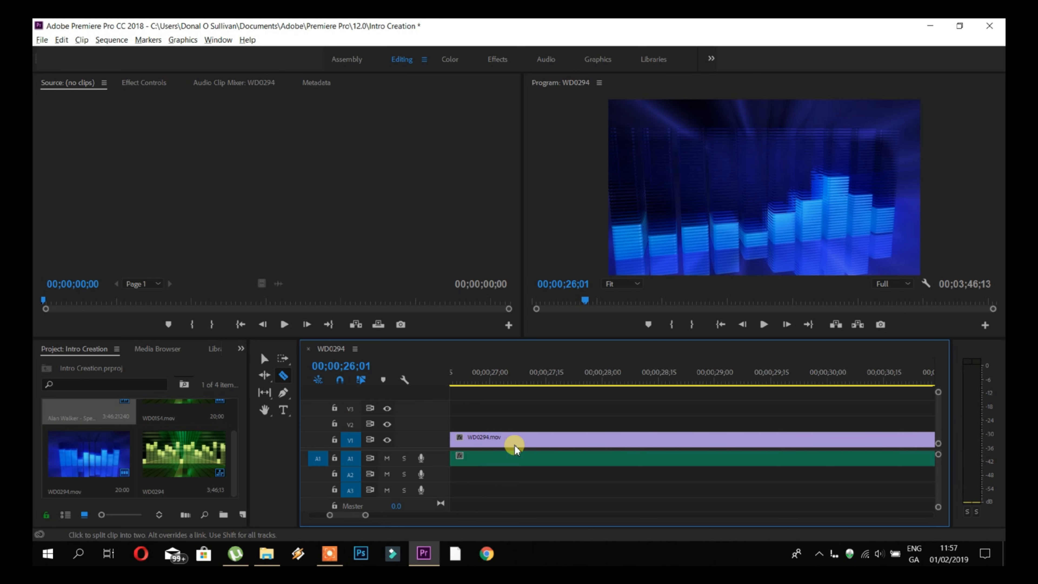
key(equal)
drag(342, 516, 341, 515)
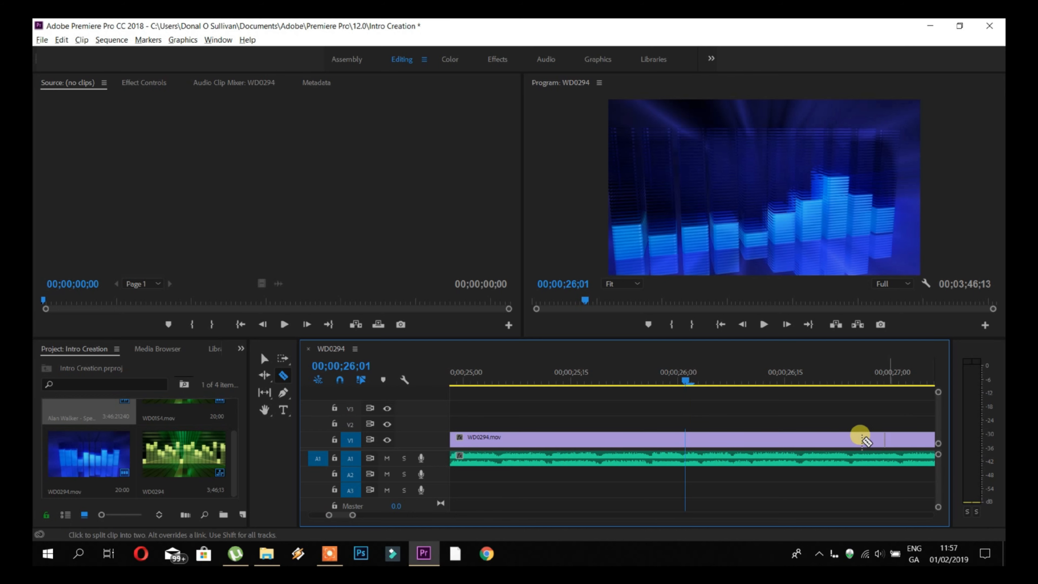
click(636, 381)
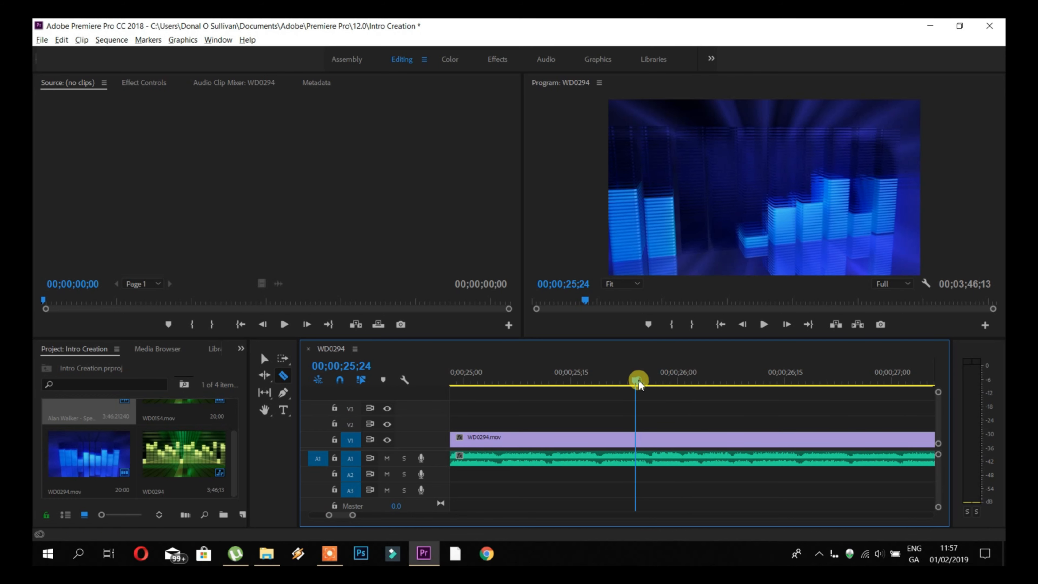
click(678, 382)
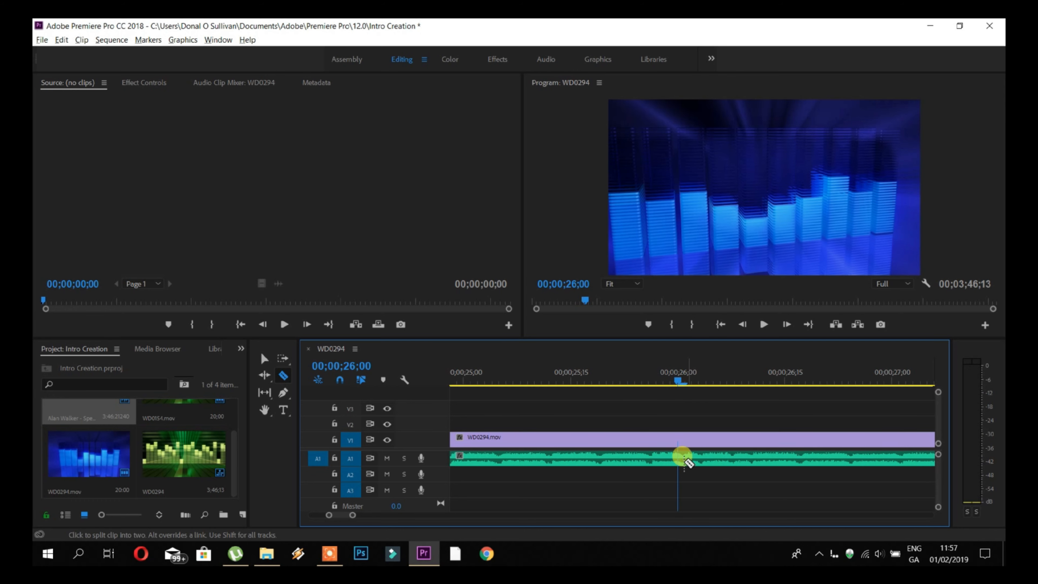
Step: Split WD0294.mov at the 00;00;26;00 playhead and delete the part after the cut
click(678, 435)
right_click(755, 439)
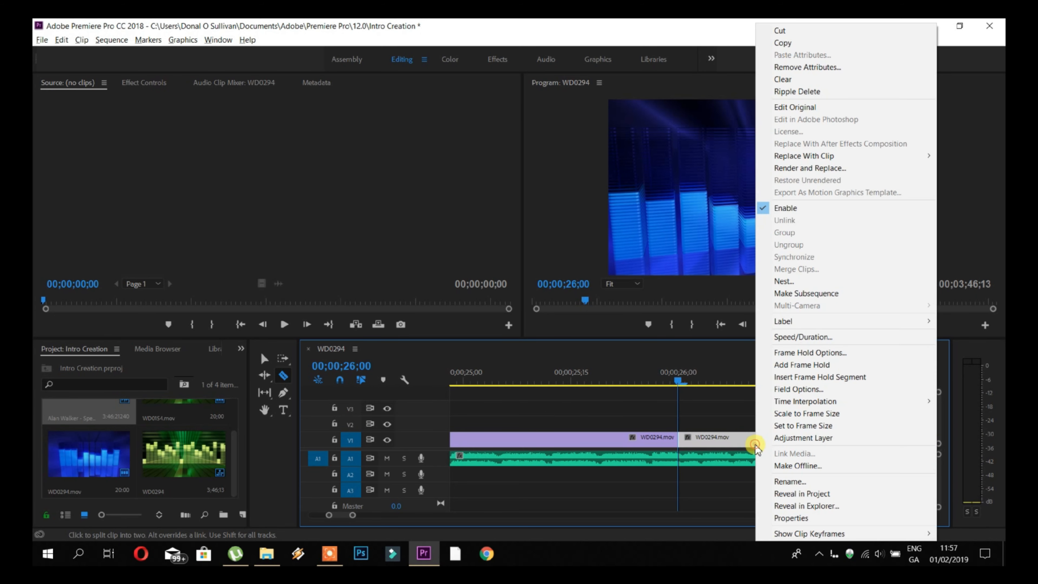
click(818, 82)
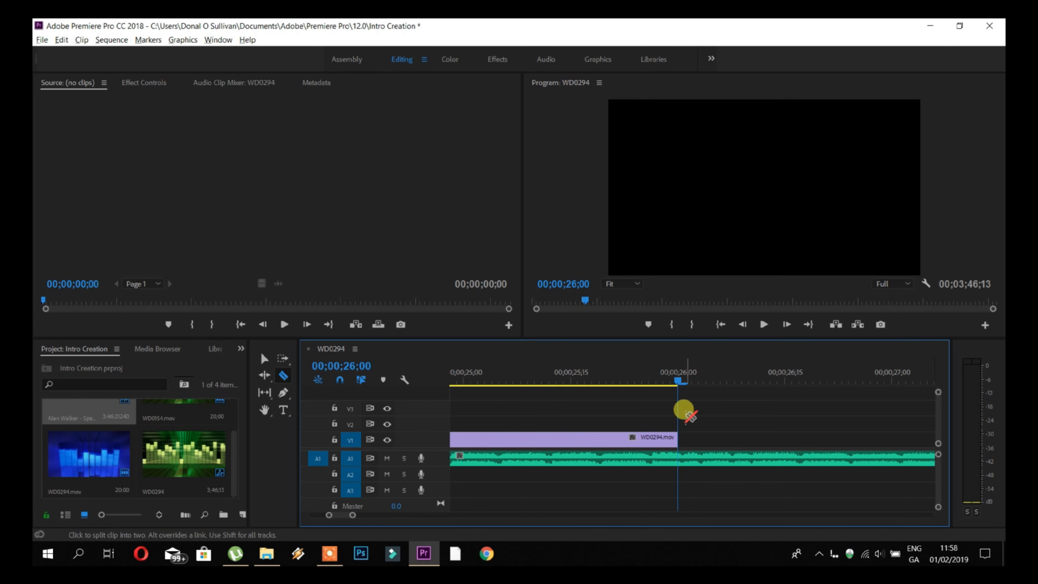
Step: Move the trimmed WD0294.mov clip back on V1 so it starts directly at the end of WD0154.mov
key(minus)
key(minus)
key(minus)
key(minus)
key(minus)
key(minus)
key(minus)
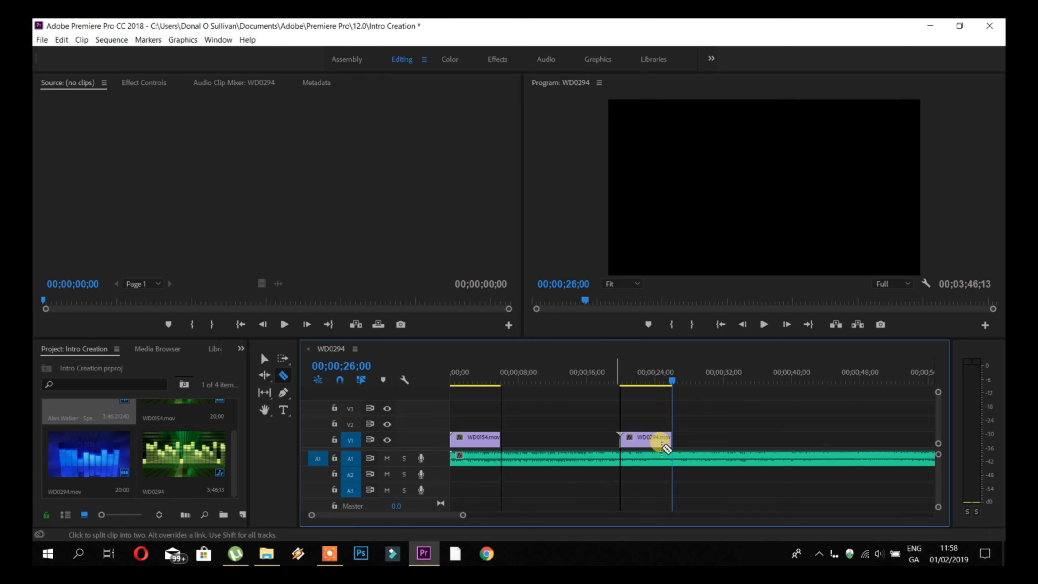
click(264, 359)
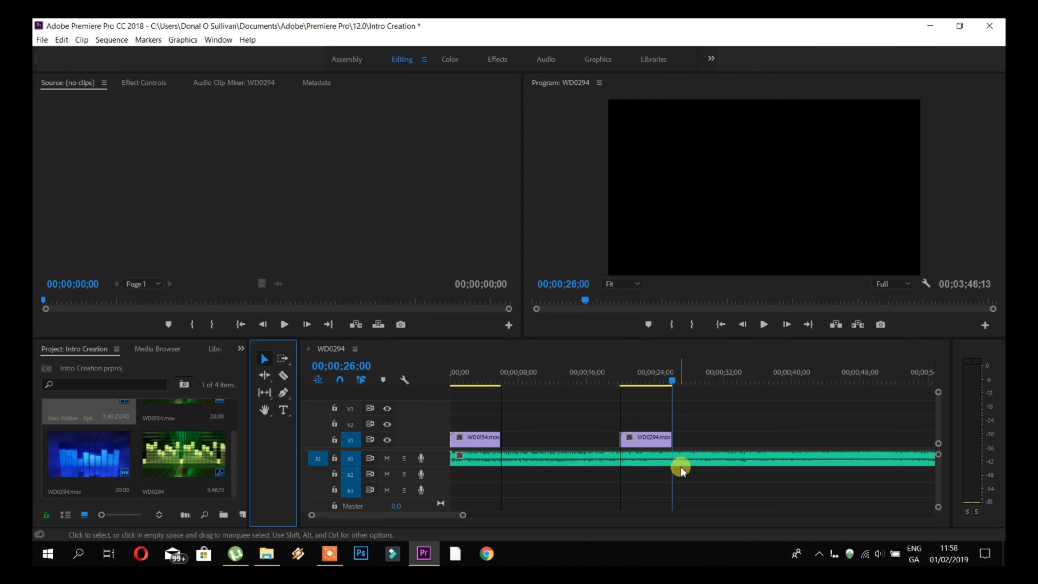
drag(645, 448, 527, 436)
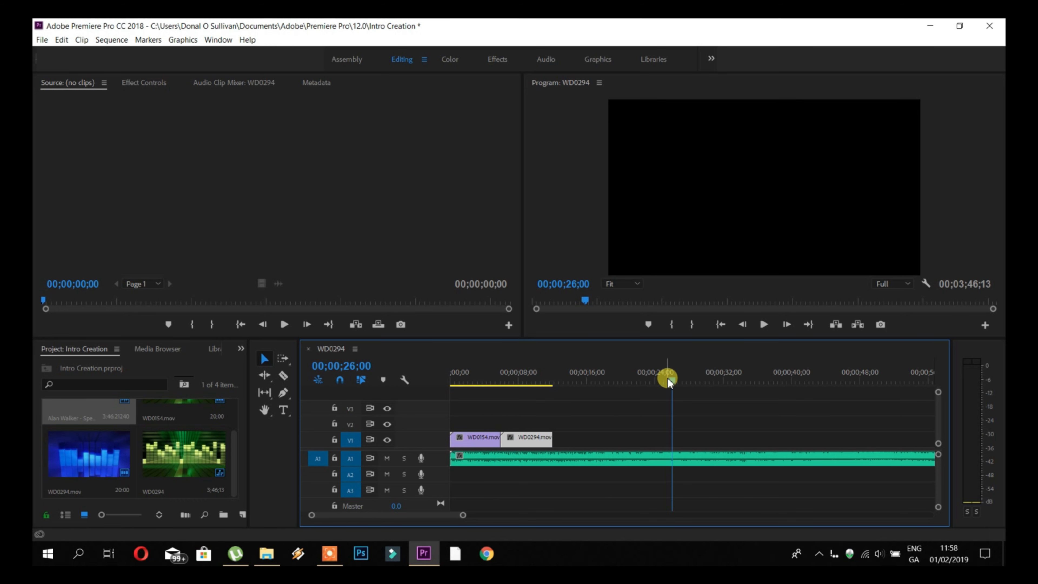
drag(674, 379, 554, 387)
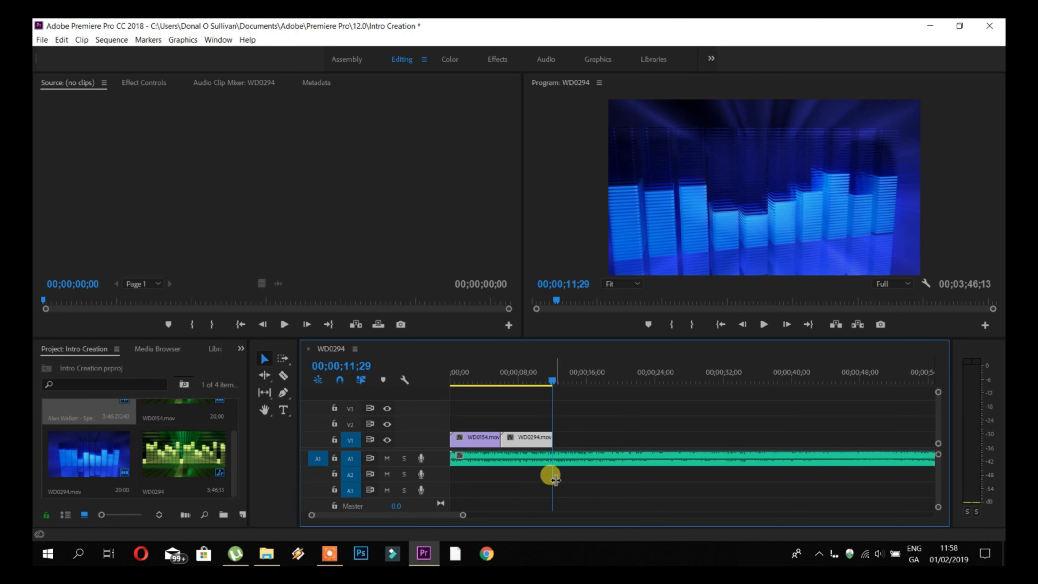
scroll(556, 480, up, 3)
scroll(425, 470, up, 2)
scroll(464, 473, up, 1)
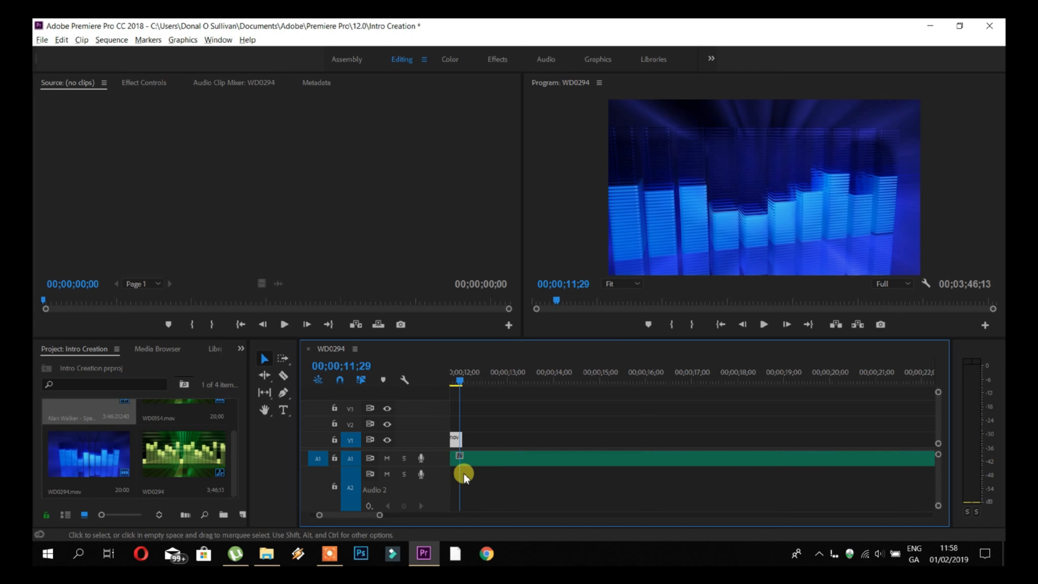
scroll(463, 470, up, 4)
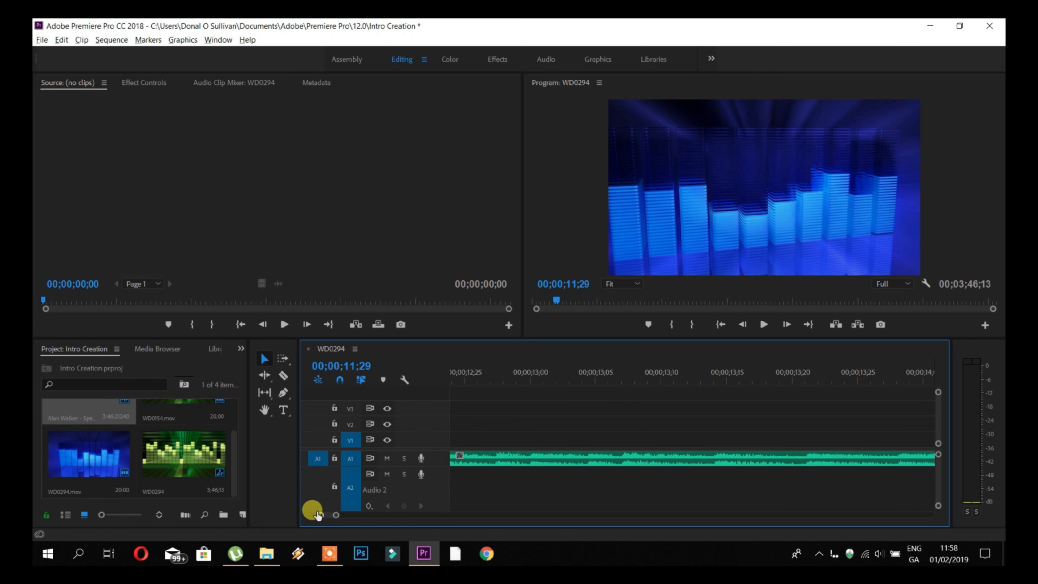
drag(319, 517, 308, 514)
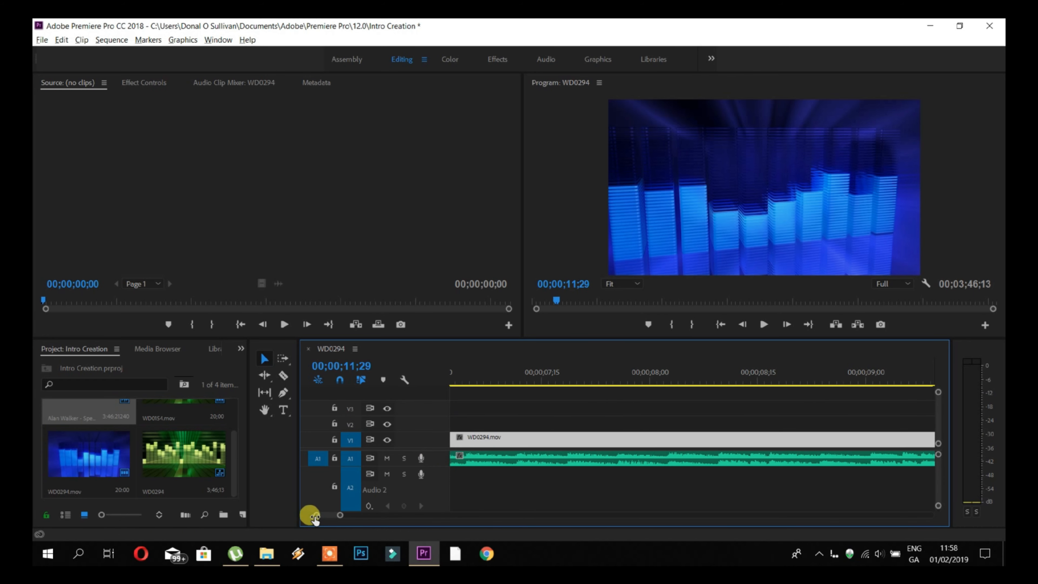
click(537, 369)
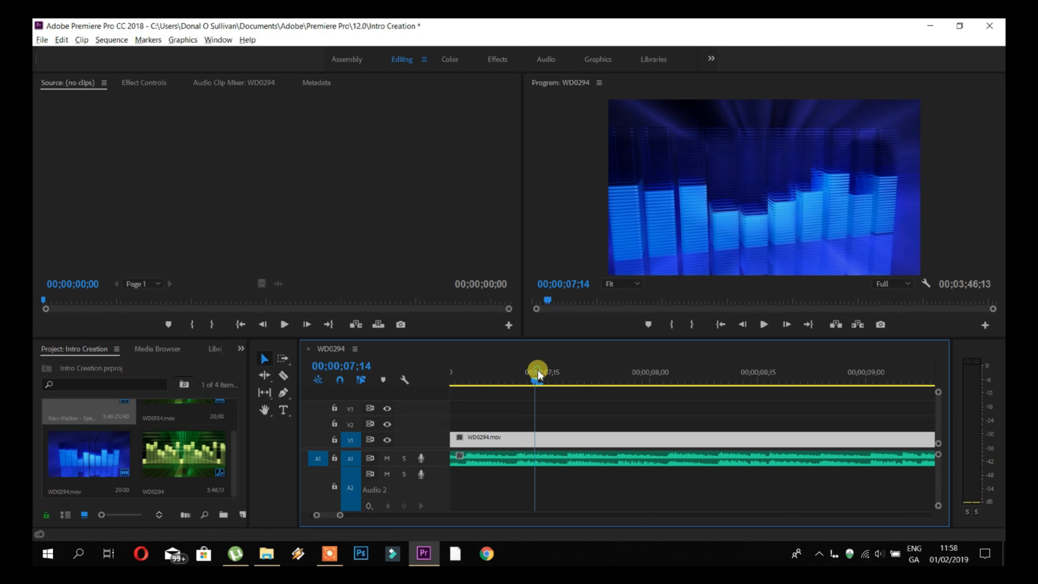
drag(572, 374, 584, 367)
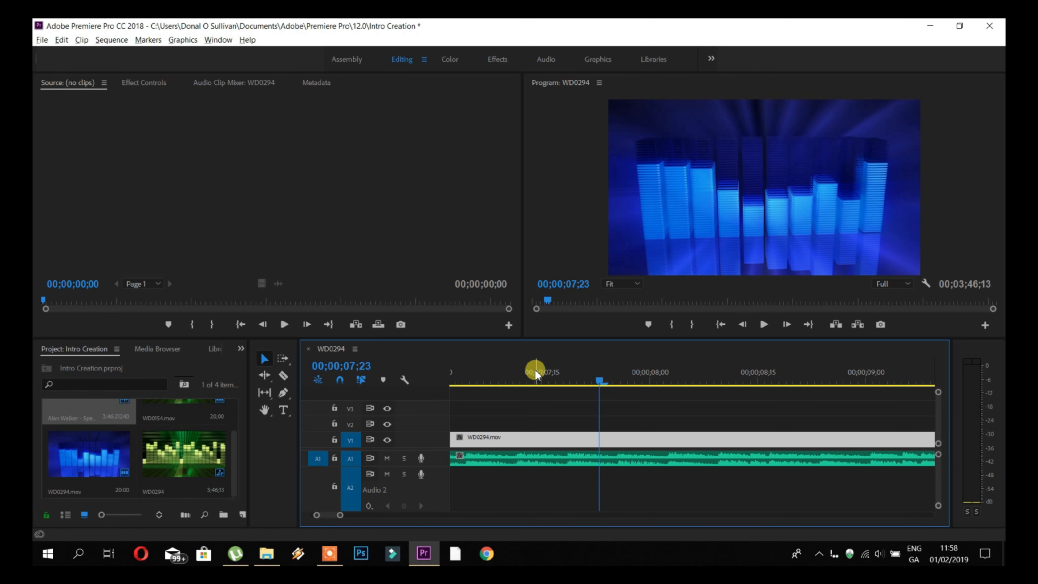
right_click(511, 372)
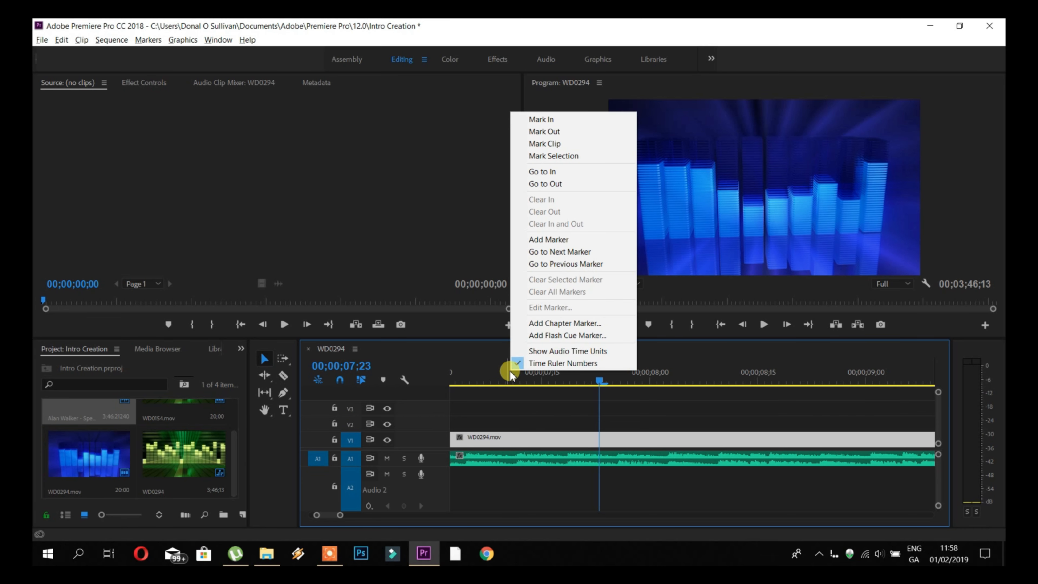
click(701, 366)
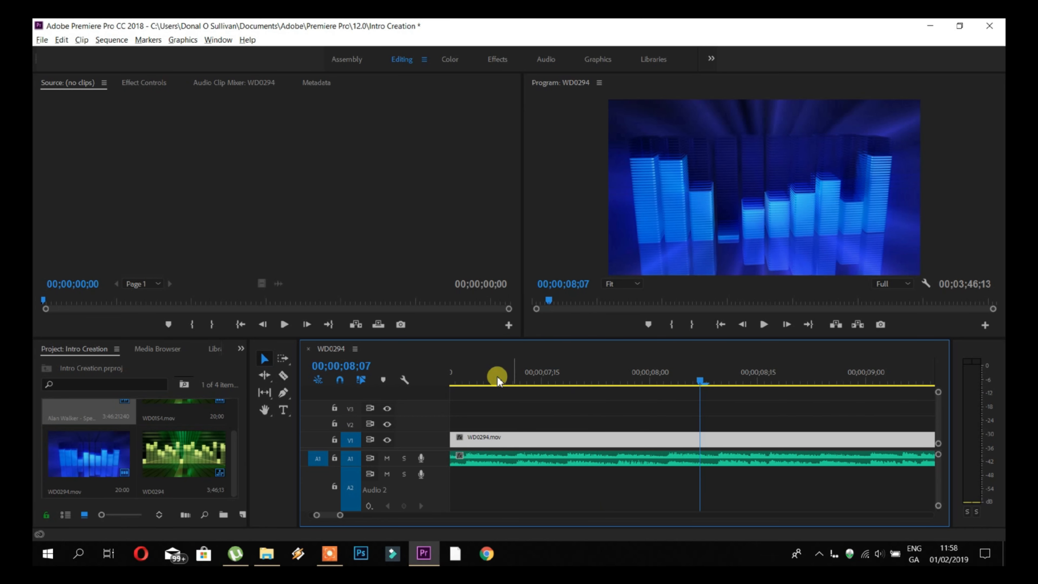
click(453, 374)
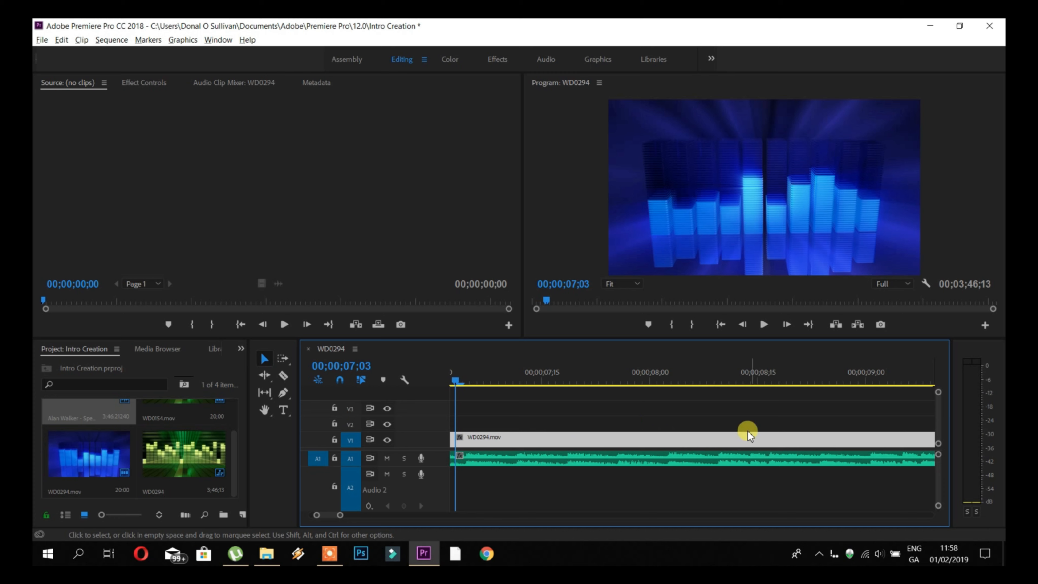
scroll(642, 417, down, 5)
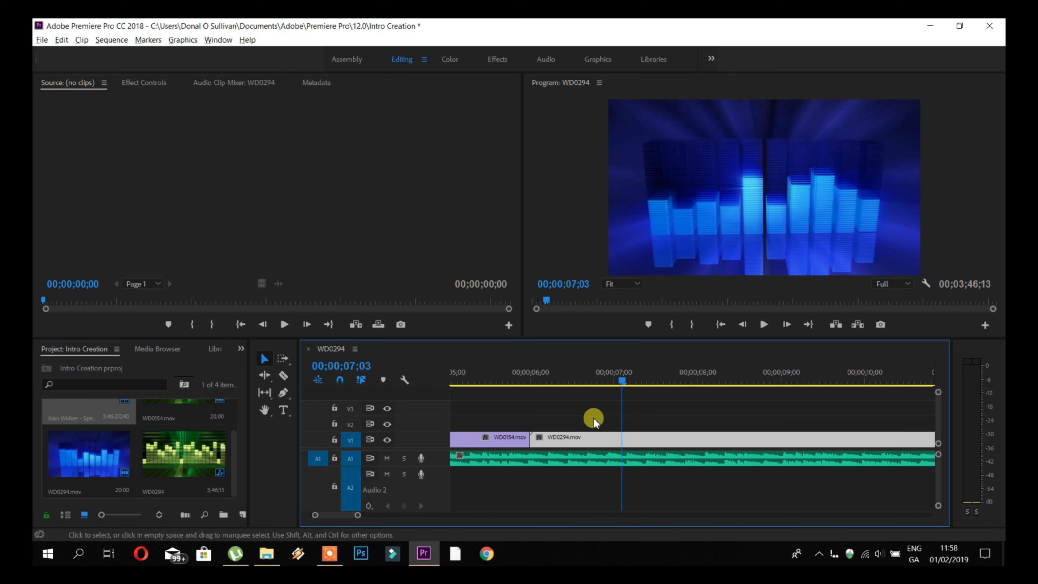
Step: Place the playhead at exactly 00;00;12;00, near the end of the WD0294.mov clip
drag(622, 379, 923, 386)
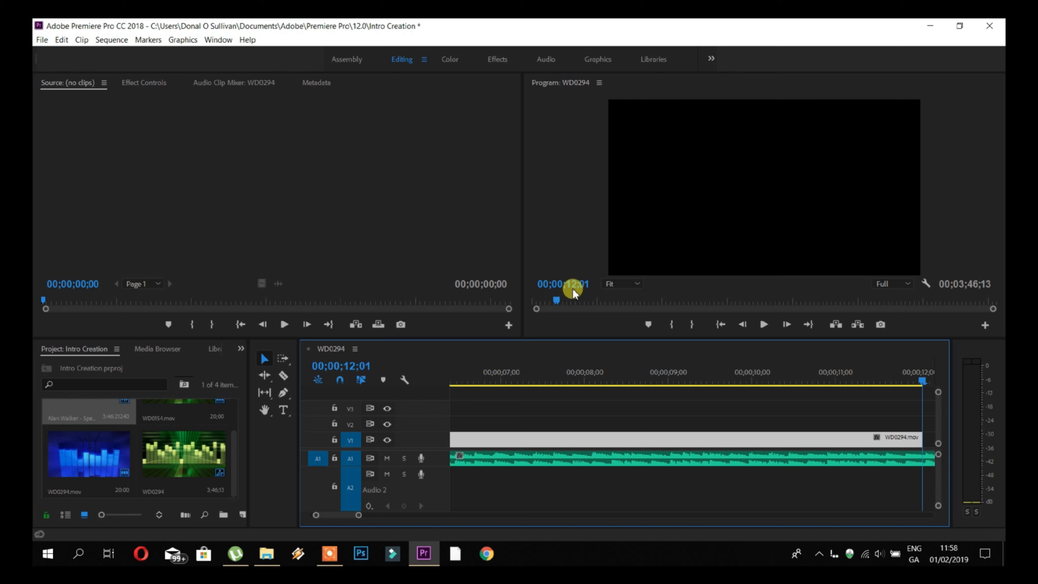
key(=)
key(=)
key(=)
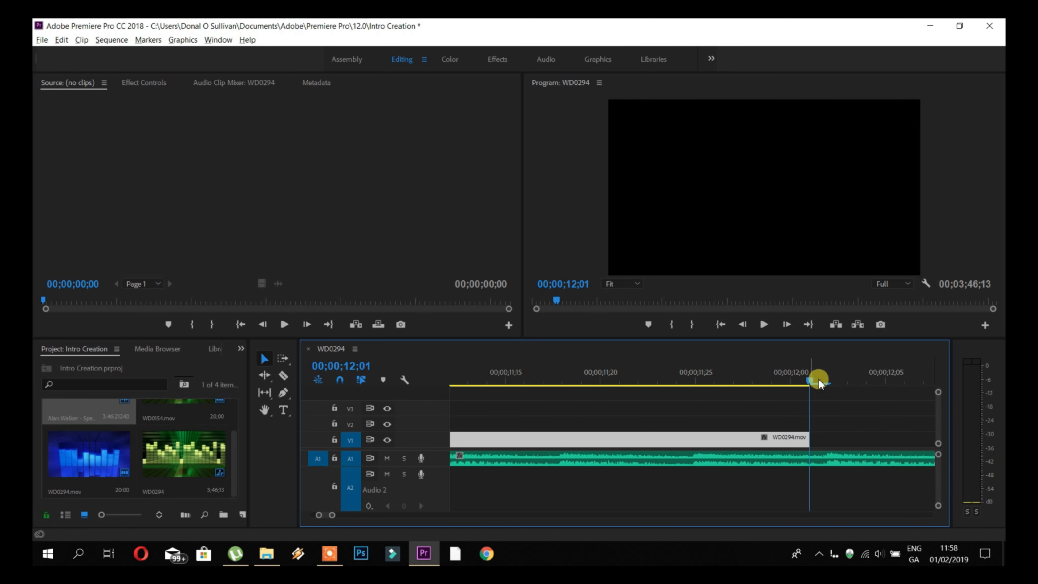
drag(810, 380, 793, 375)
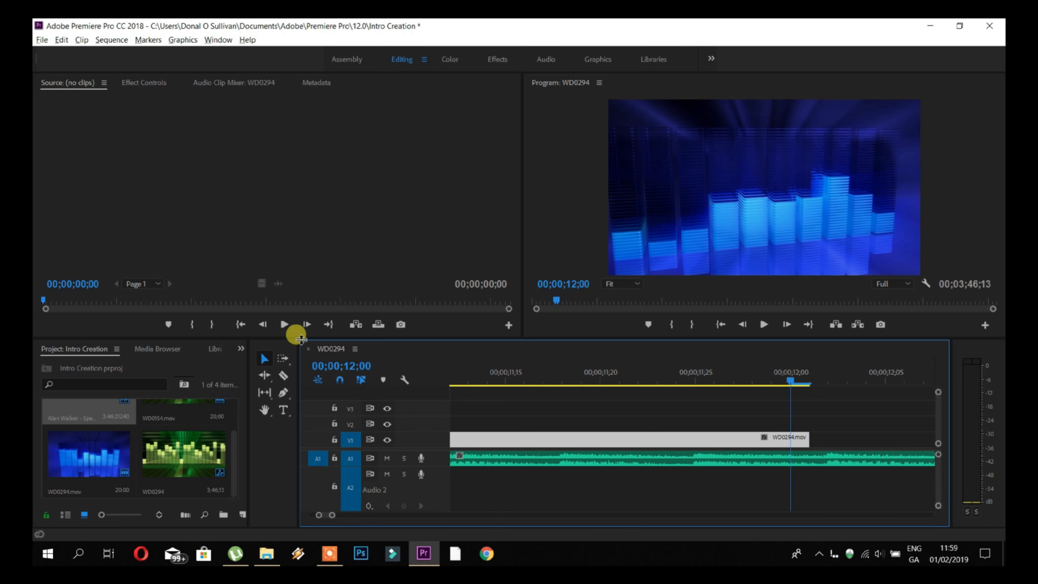
Step: Split both WD0294.mov on V1 and the music track on A1 at the 00;00;12;00 playhead
click(283, 378)
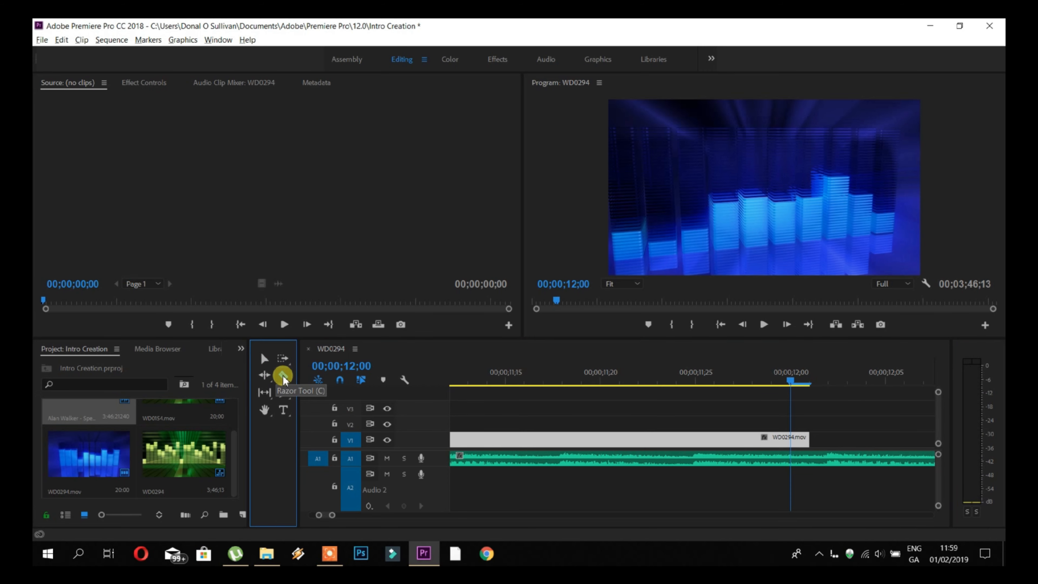
click(792, 437)
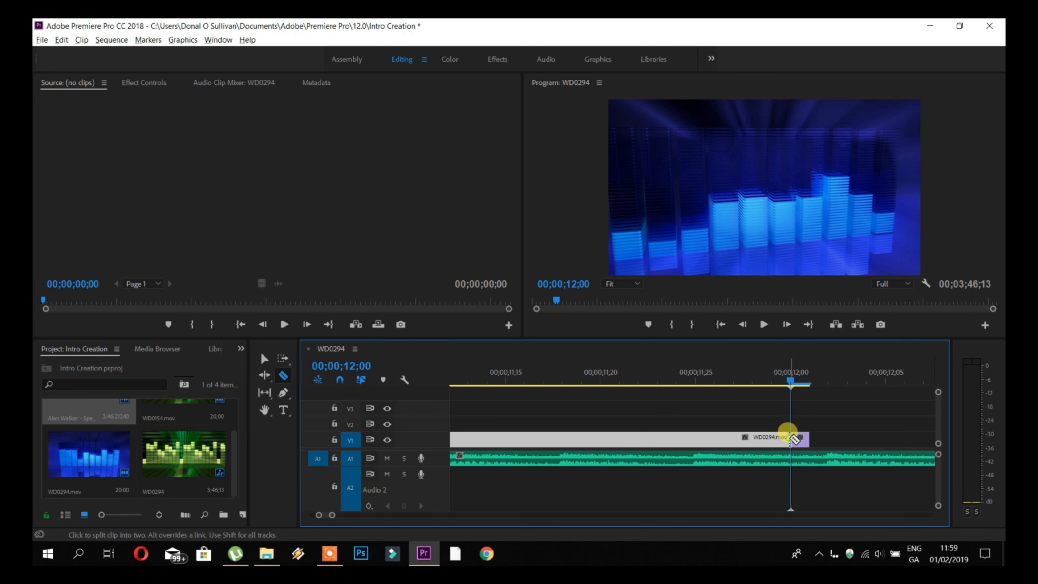
click(790, 457)
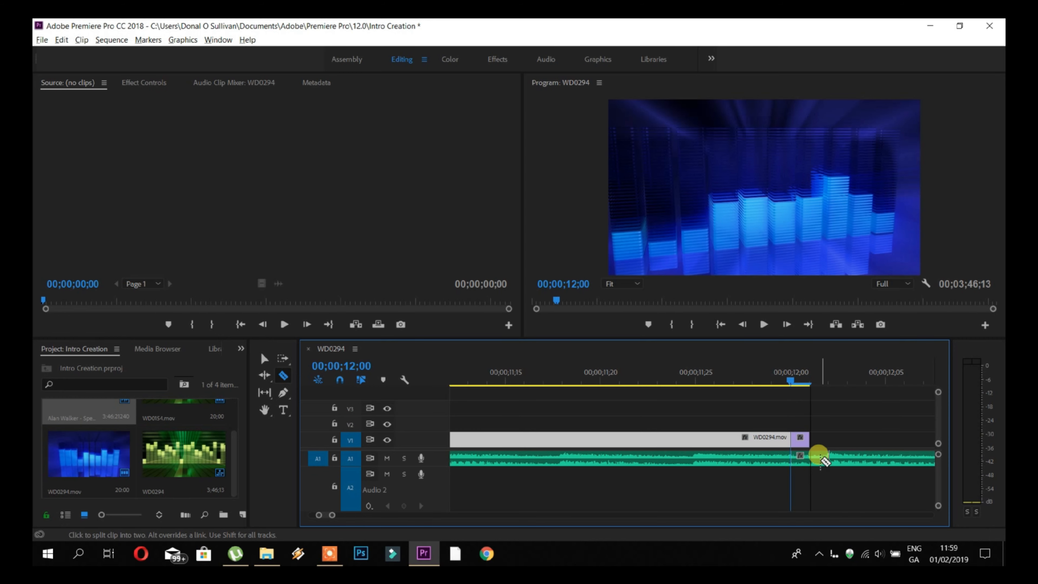
Step: Delete the leftover music on A1 and the leftover WD0294.mov piece on V1 after the 00;00;12;00 cut
right_click(822, 458)
click(850, 28)
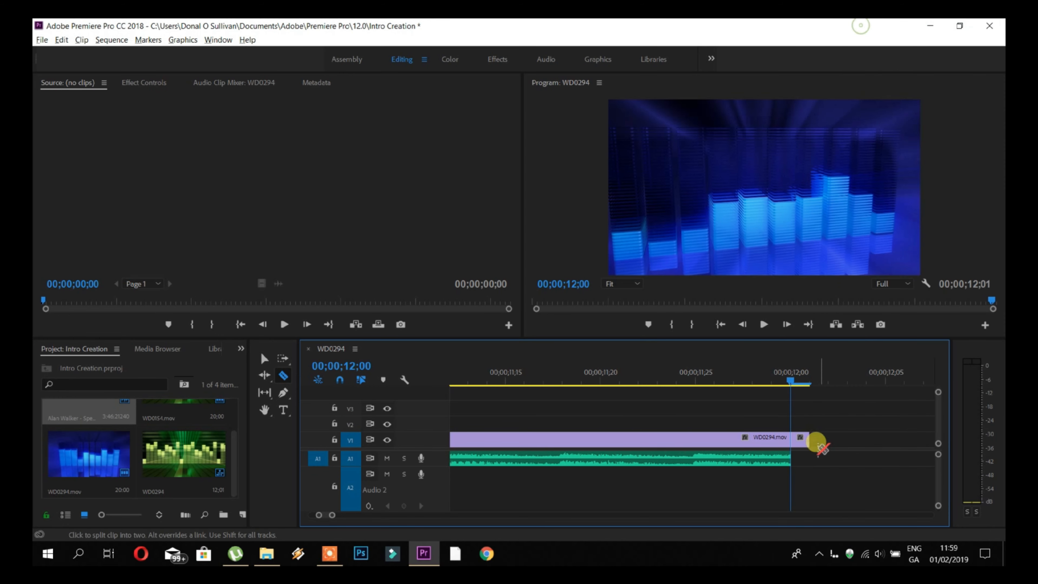
right_click(802, 439)
click(854, 28)
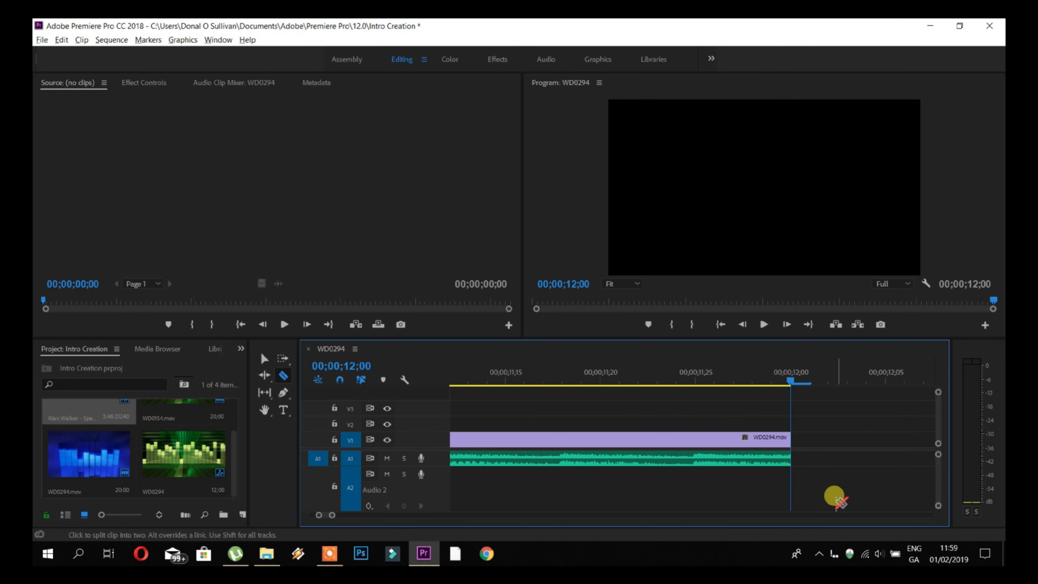
scroll(793, 467, down, 7)
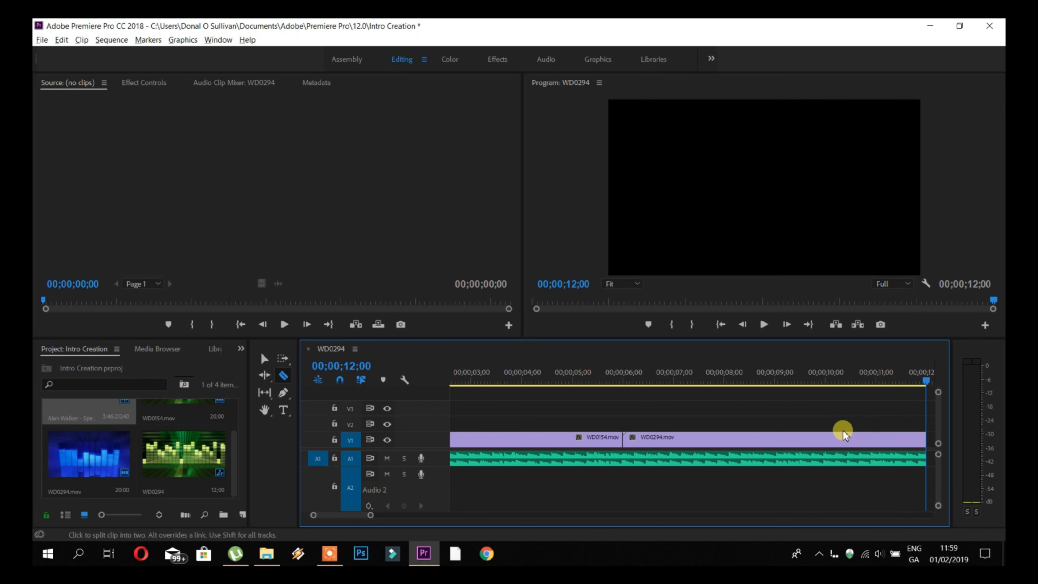
scroll(843, 432, down, 2)
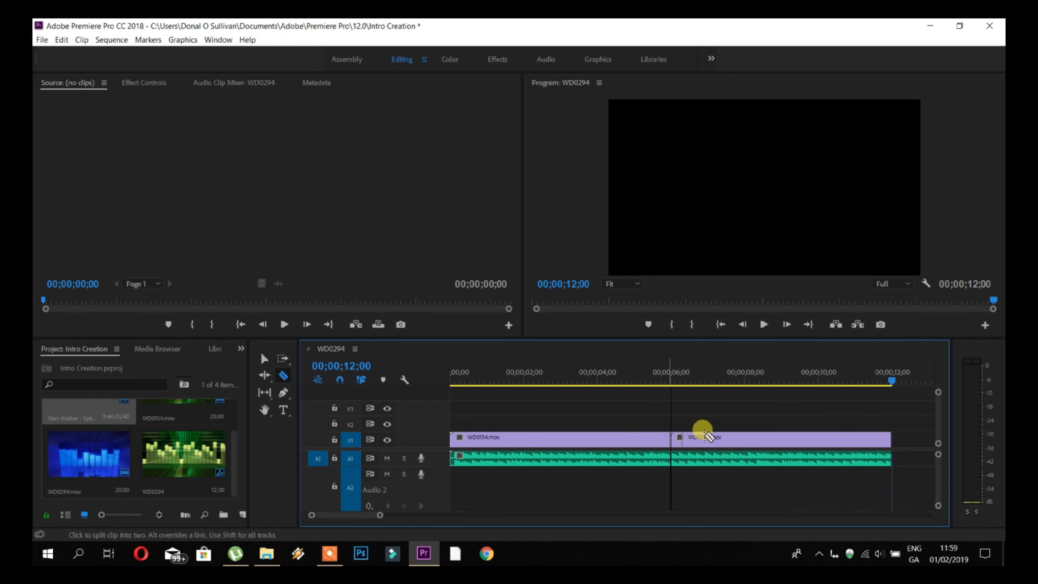
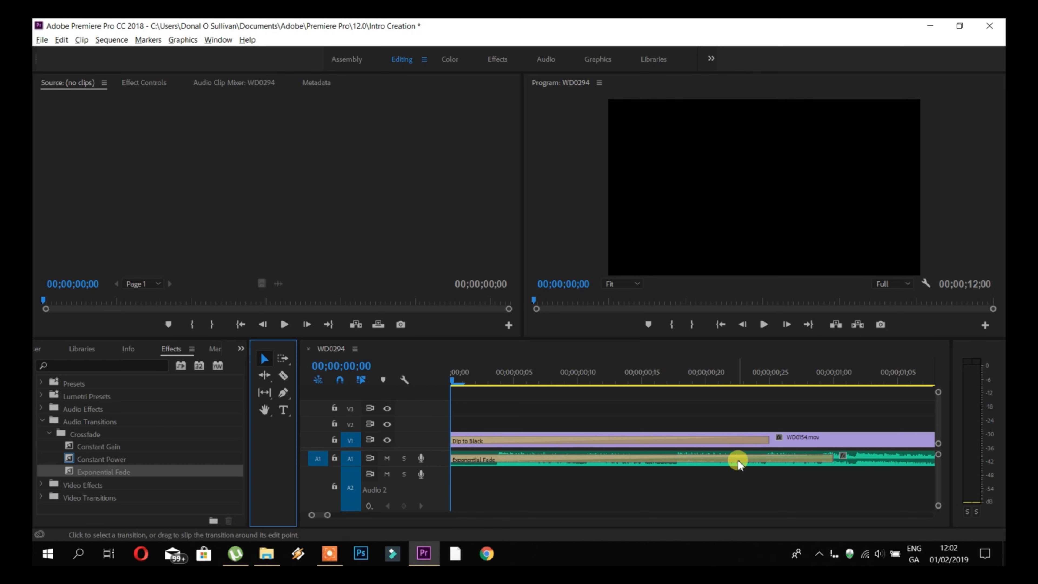
Step: Shorten the opening Exponential Fade on A1 so it ends level with the Dip to Black transition on V1
click(741, 458)
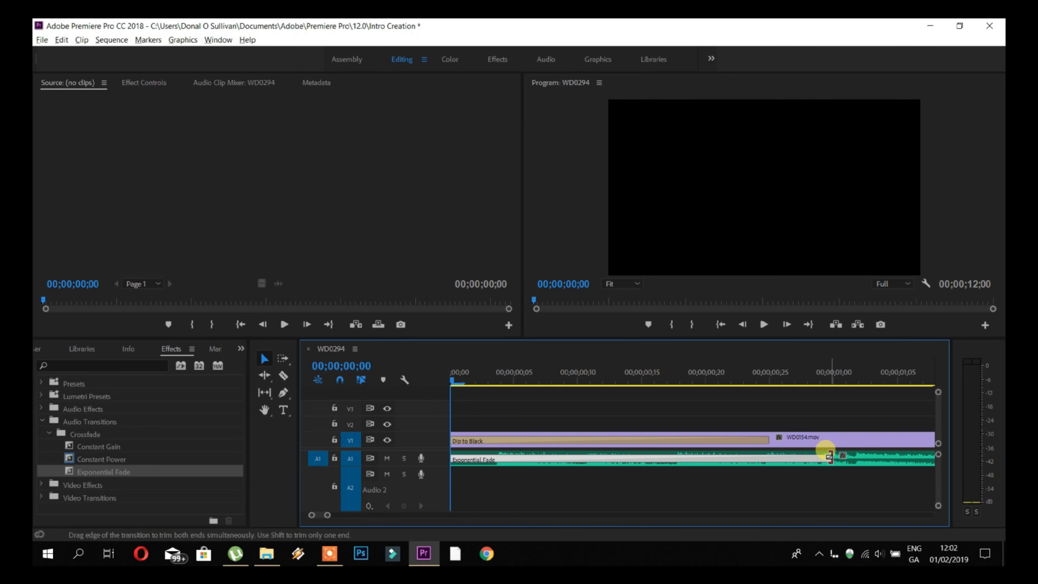
drag(829, 455, 768, 454)
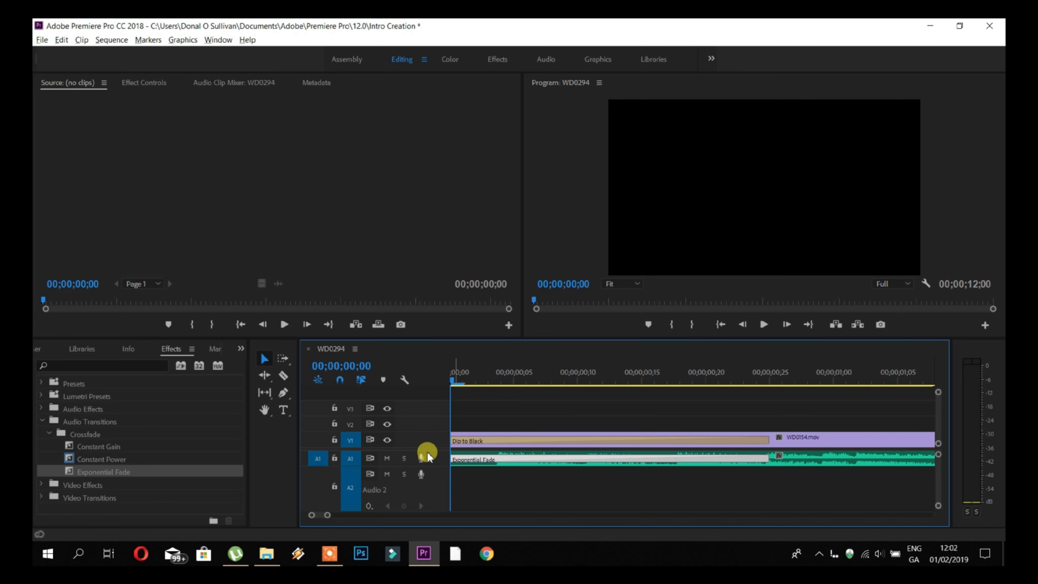
Step: Shorten the closing Exponential Fade on A1 so it starts at 00;00;11;05, level with the closing Dip to Black on V1
scroll(481, 431, down, 3)
scroll(480, 432, down, 6)
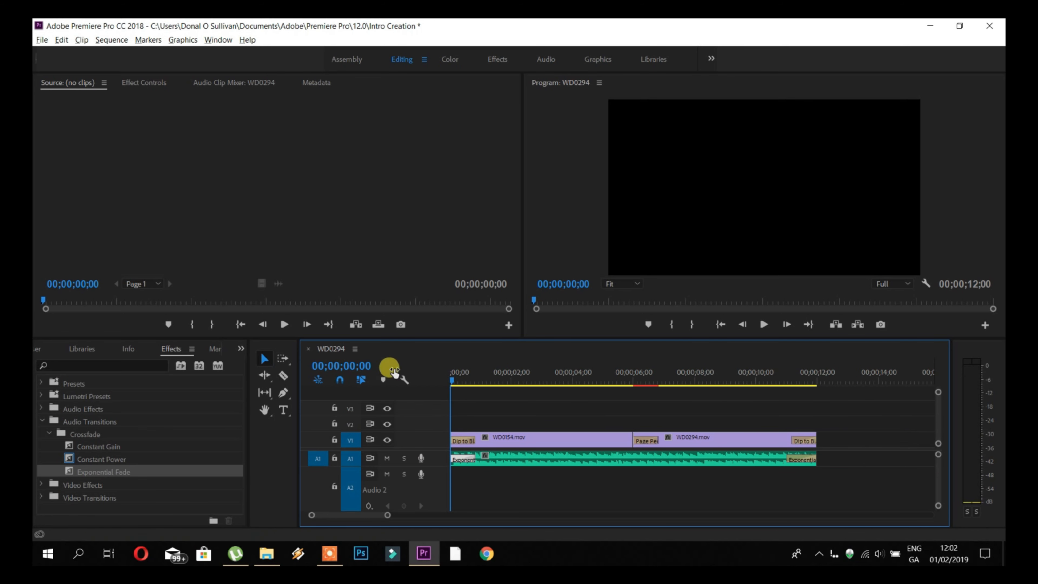
drag(451, 382, 791, 384)
click(803, 449)
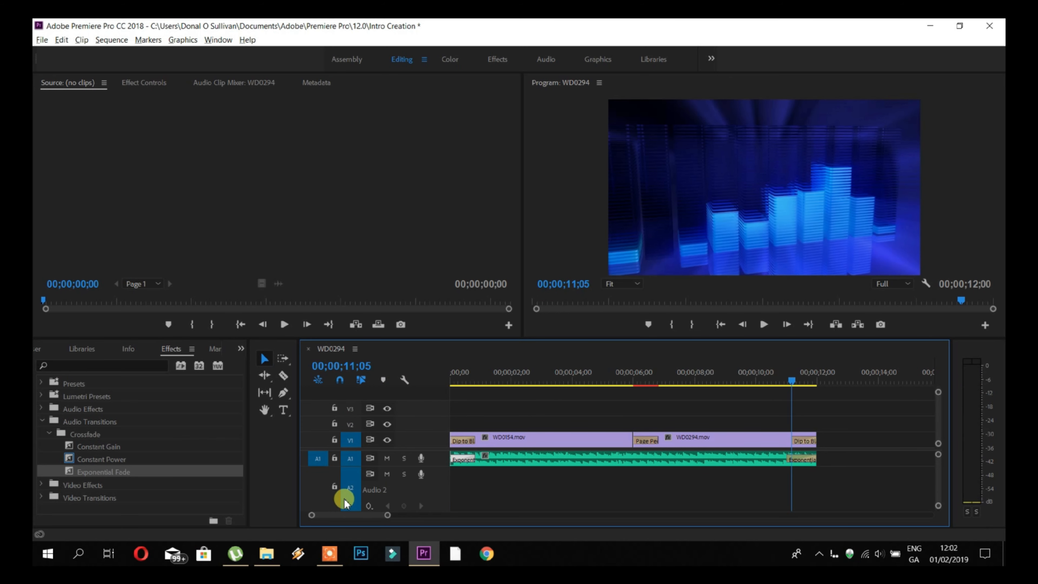
drag(387, 514, 388, 514)
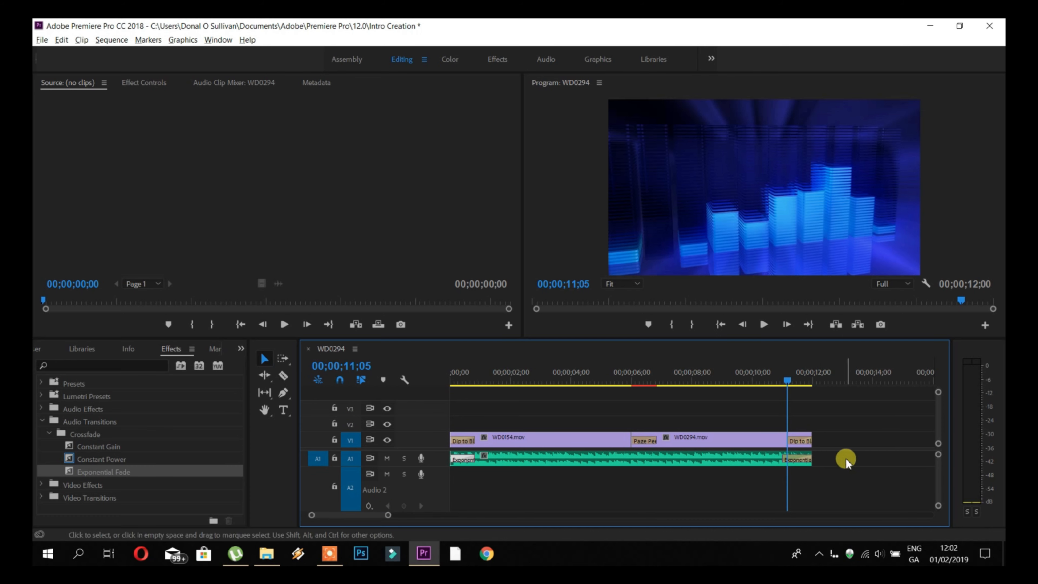
scroll(845, 458, up, 7)
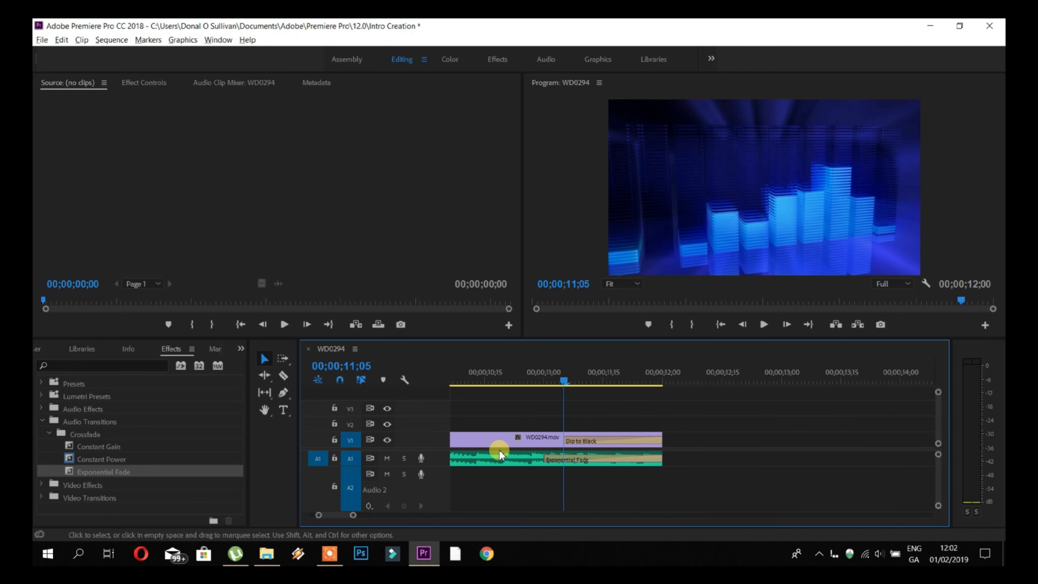
scroll(499, 451, up, 5)
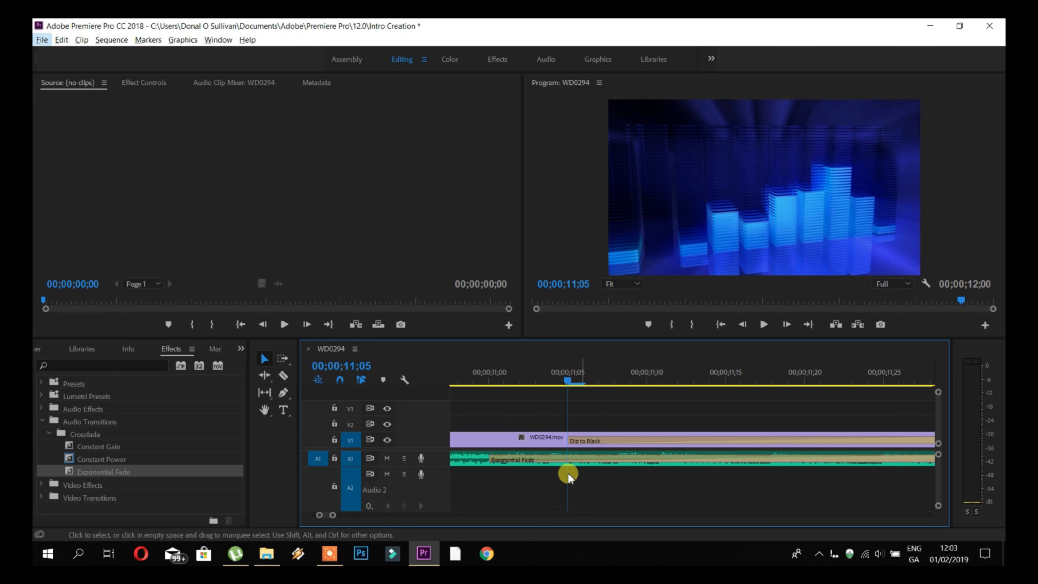
click(497, 455)
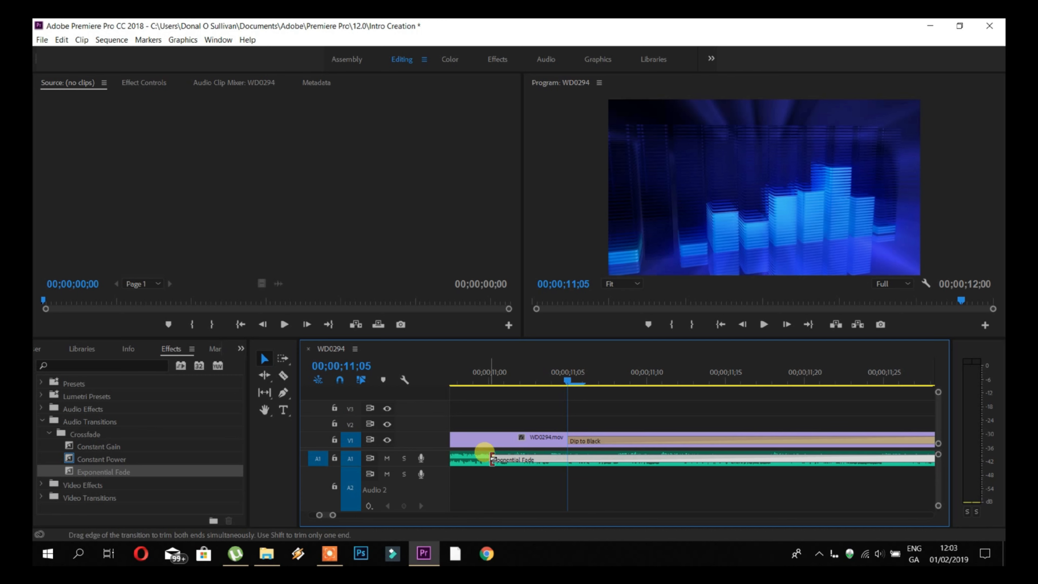
drag(492, 458, 568, 456)
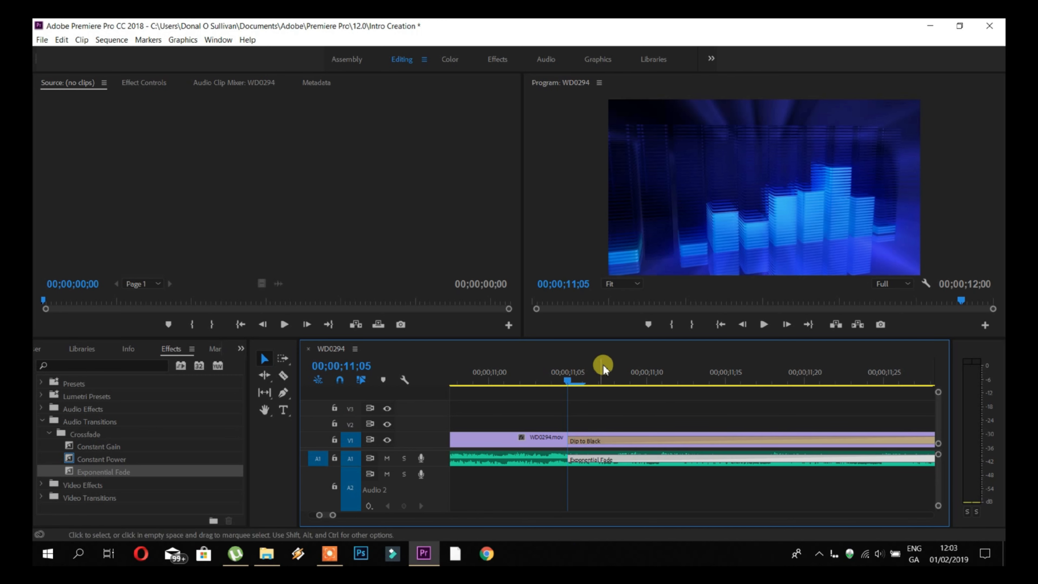
Step: Play back the sequence's ending from 00;00;10;25 and its opening seconds to check the audio and video fades
scroll(664, 360, down, 5)
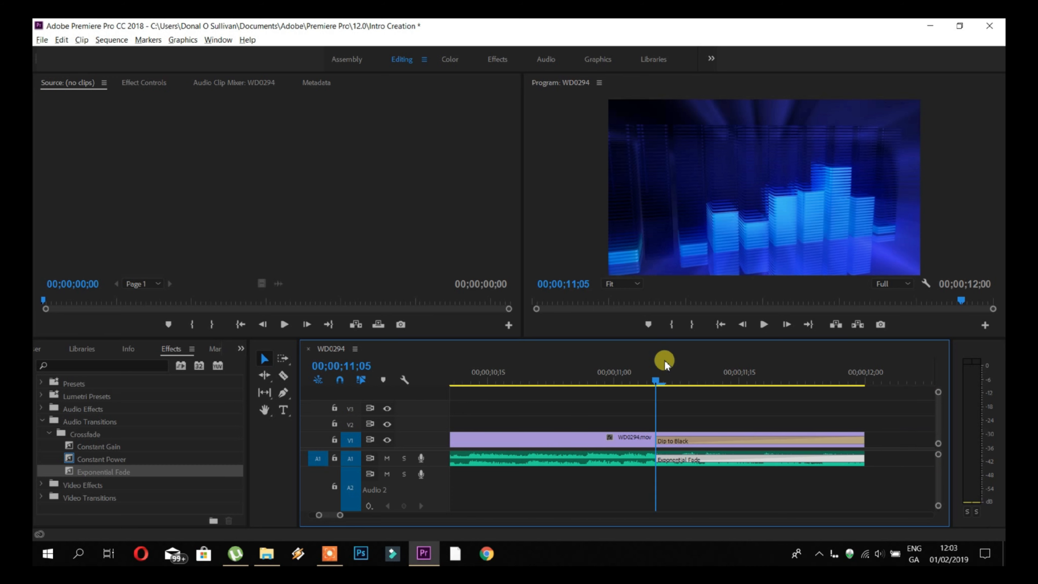
drag(723, 382, 695, 385)
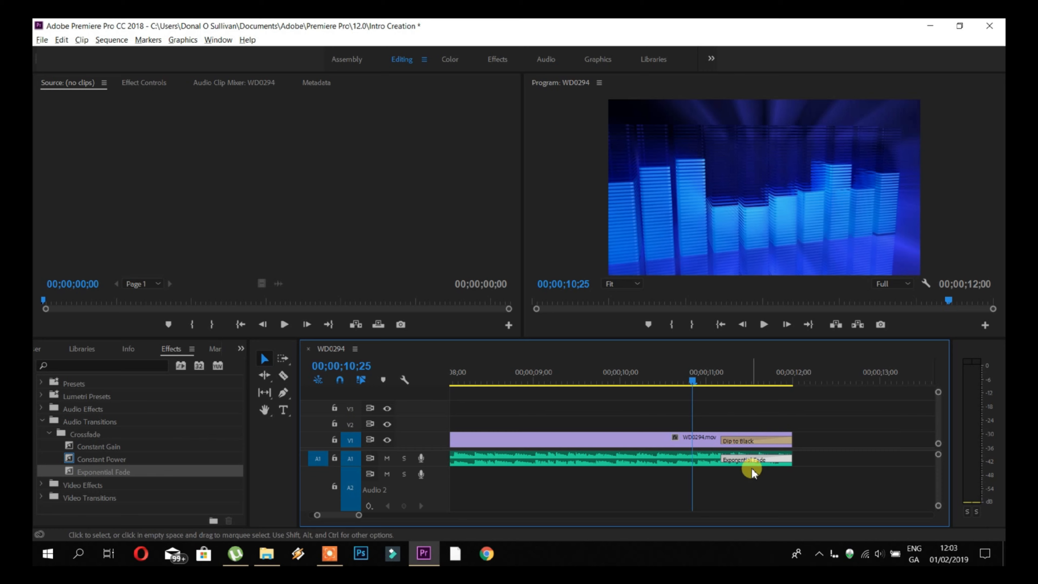
click(763, 328)
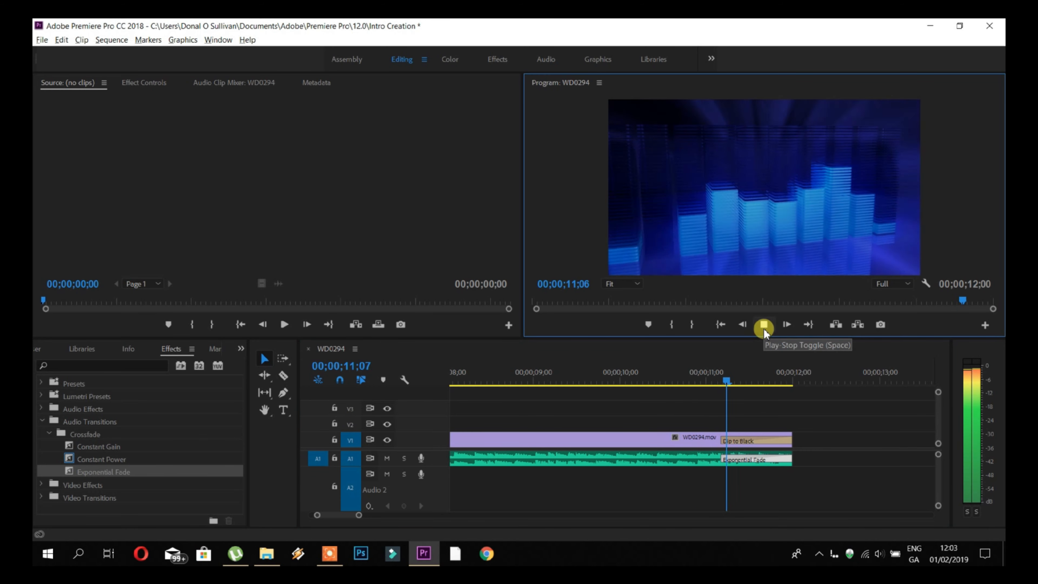
click(764, 327)
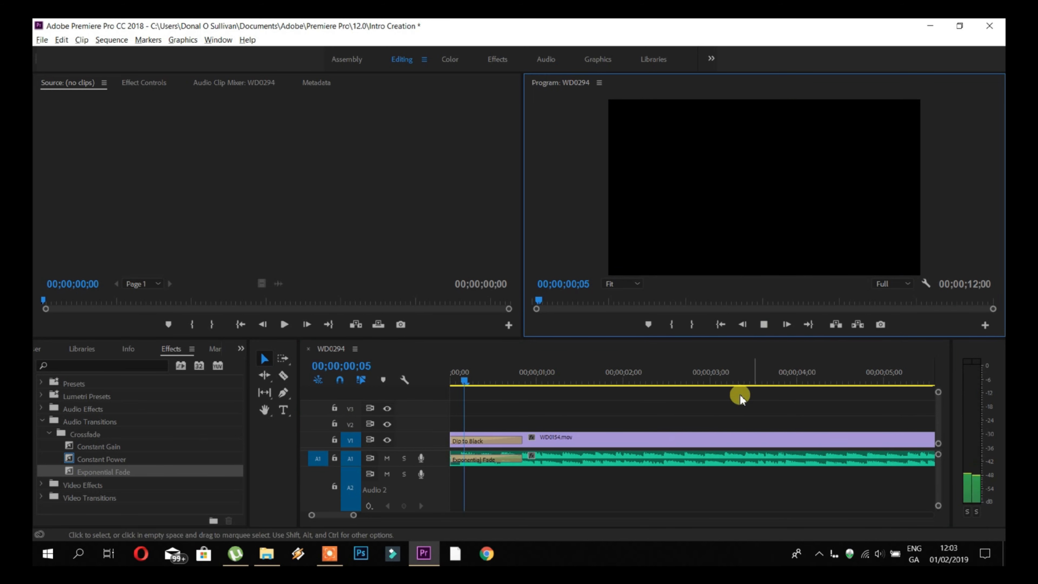
click(763, 325)
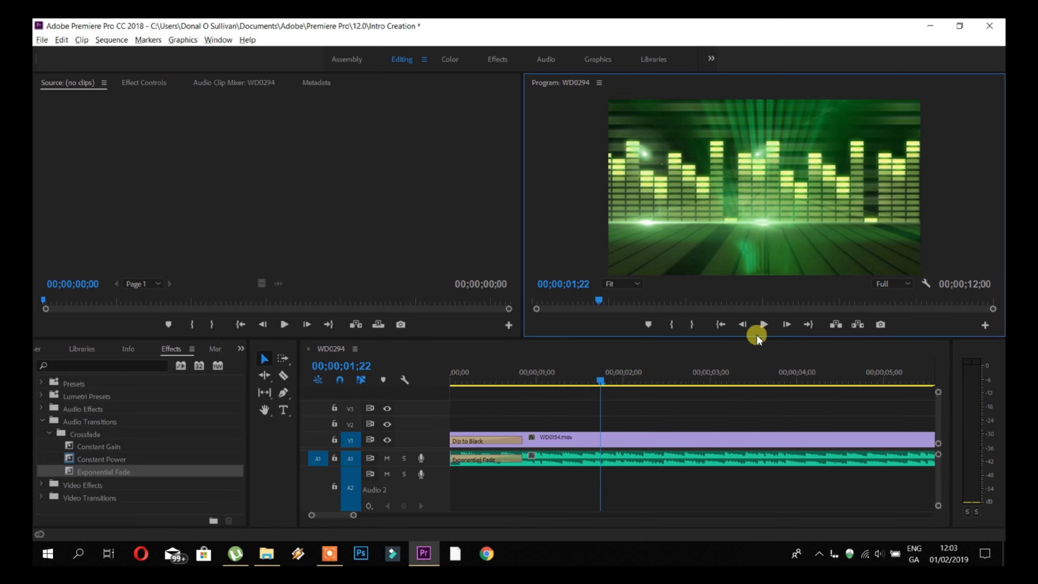
Step: Play back the opening fades from 00;00;00;00, return the playhead to the start, and collapse the Audio Transitions folder
click(601, 381)
drag(601, 381, 362, 382)
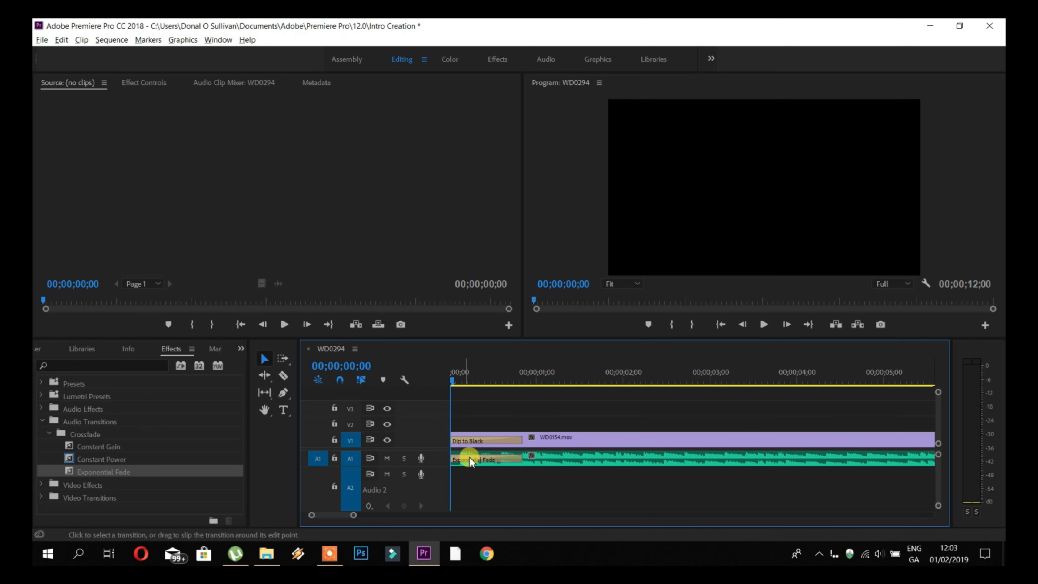
click(763, 325)
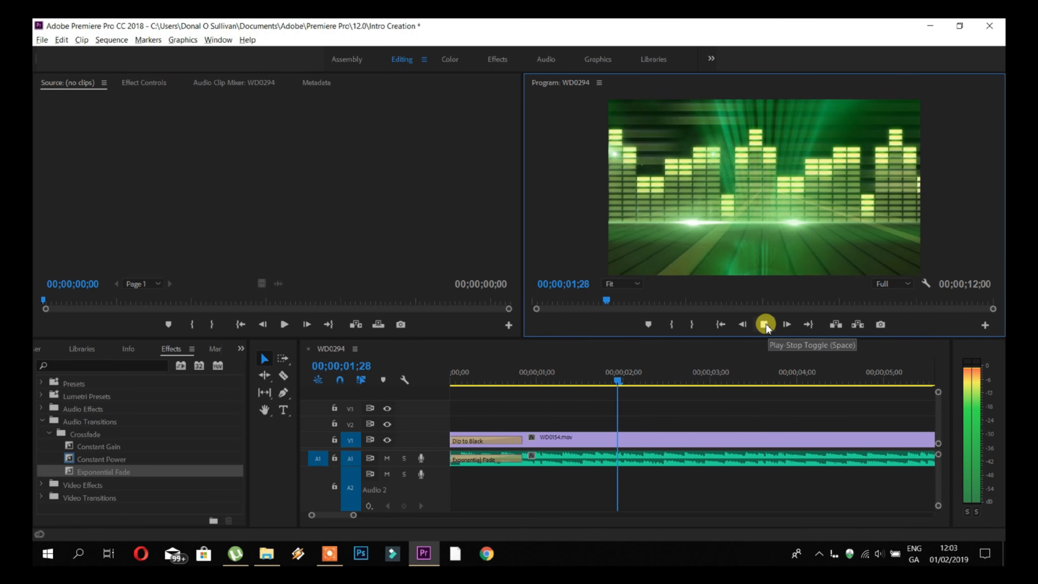
click(764, 324)
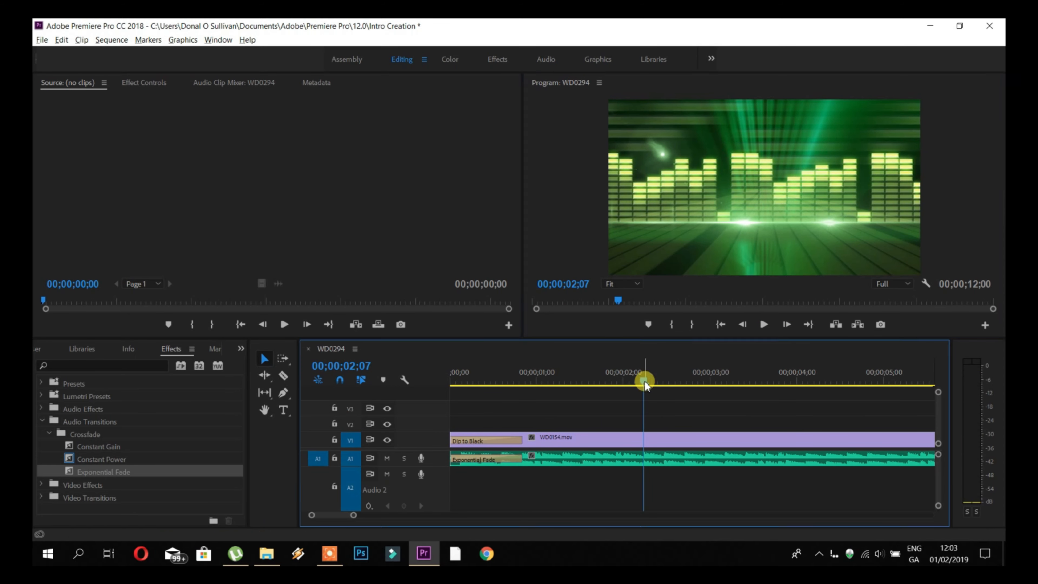
drag(645, 380, 451, 384)
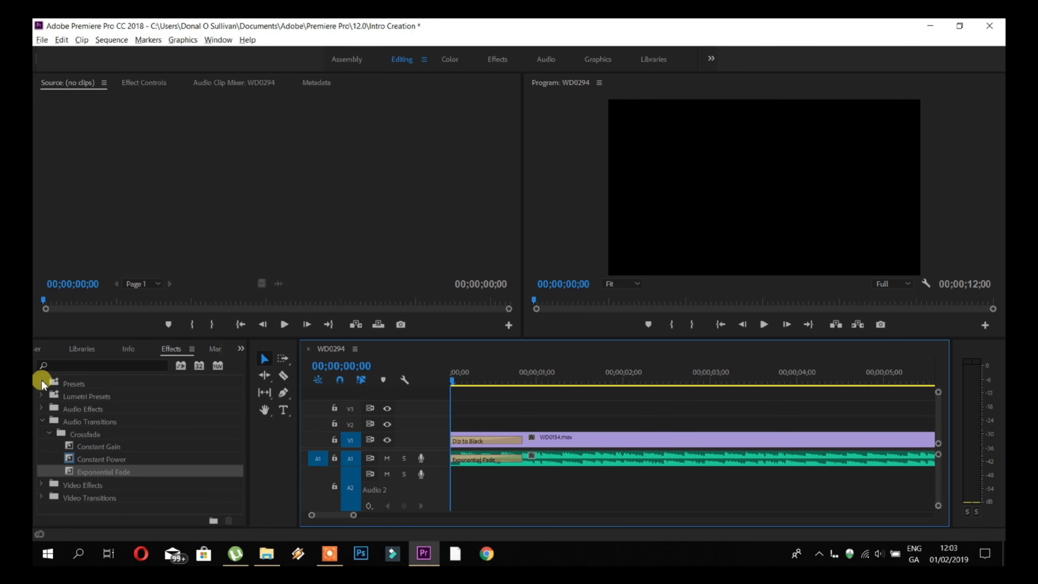
click(43, 420)
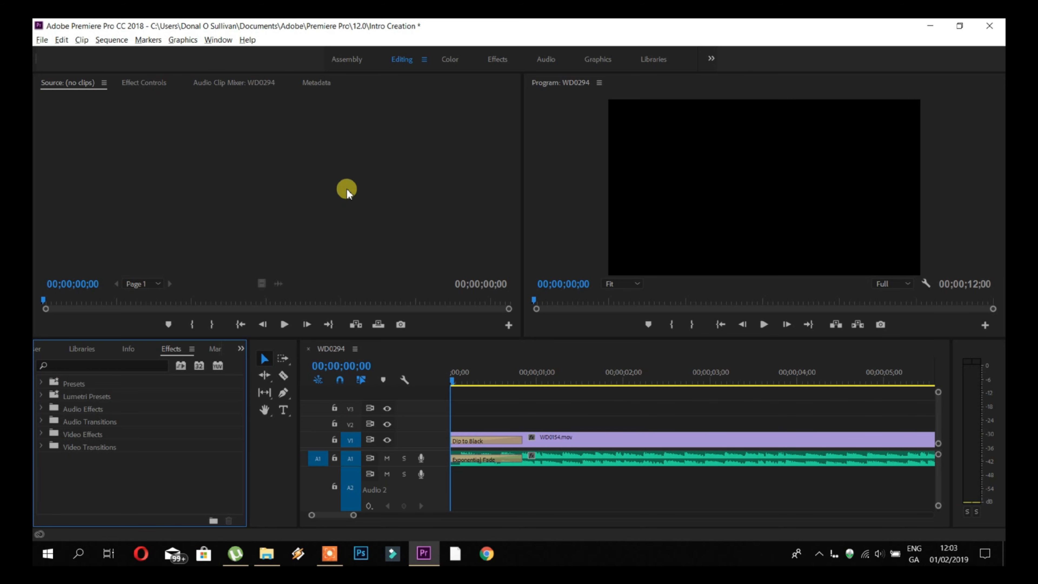
click(42, 38)
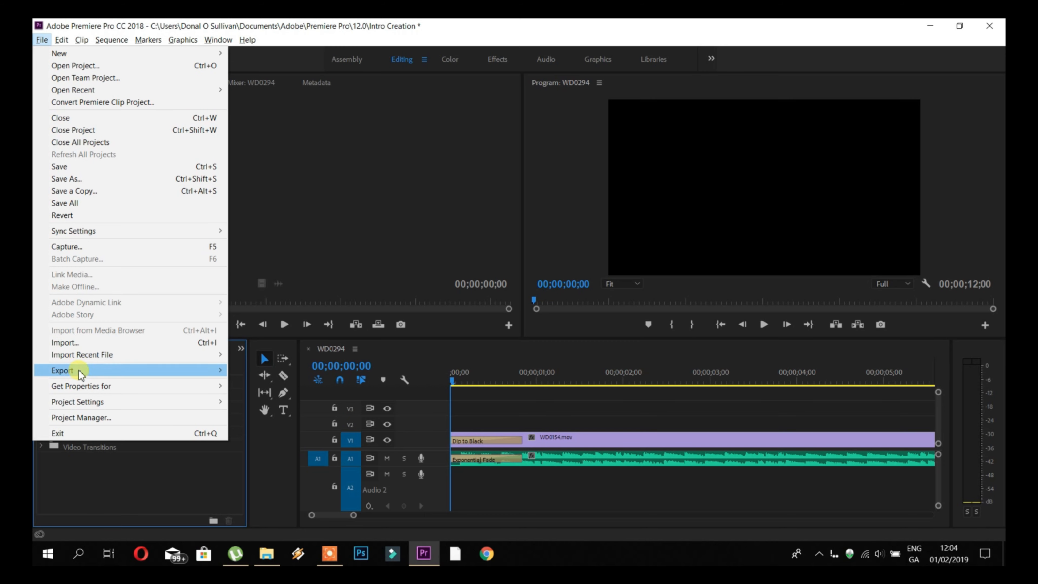
mouse_move(80, 373)
click(252, 373)
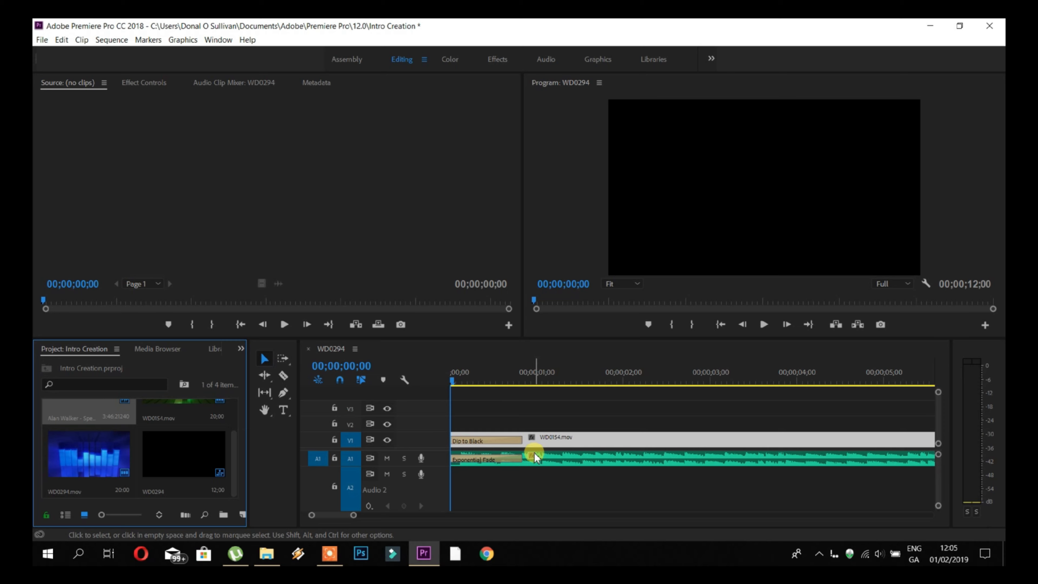
Step: Check the music level during playback and lower the Audio 1 volume fader in the Audio workspace's Audio Clip Mixer
click(763, 324)
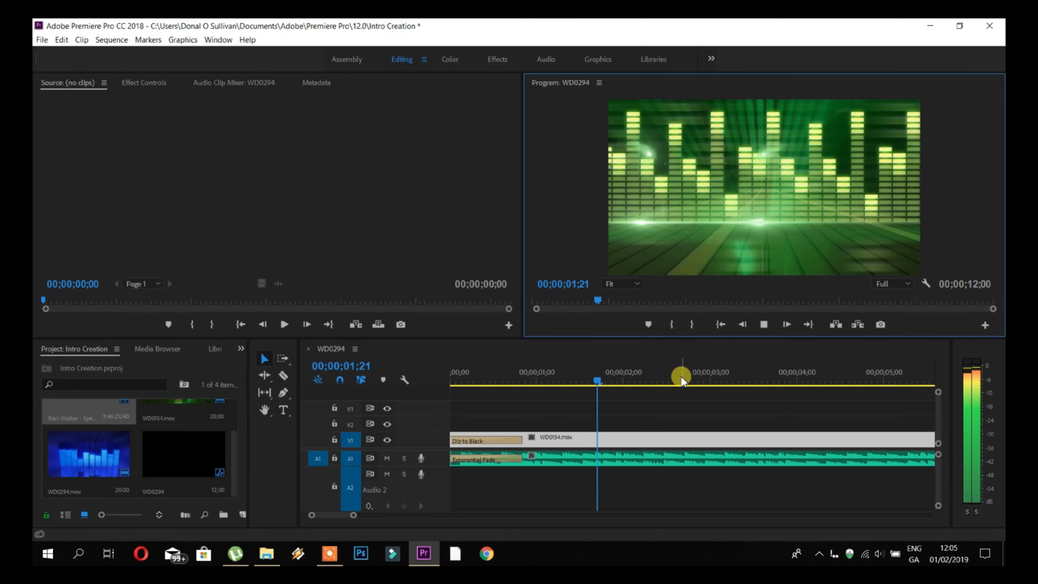
click(765, 325)
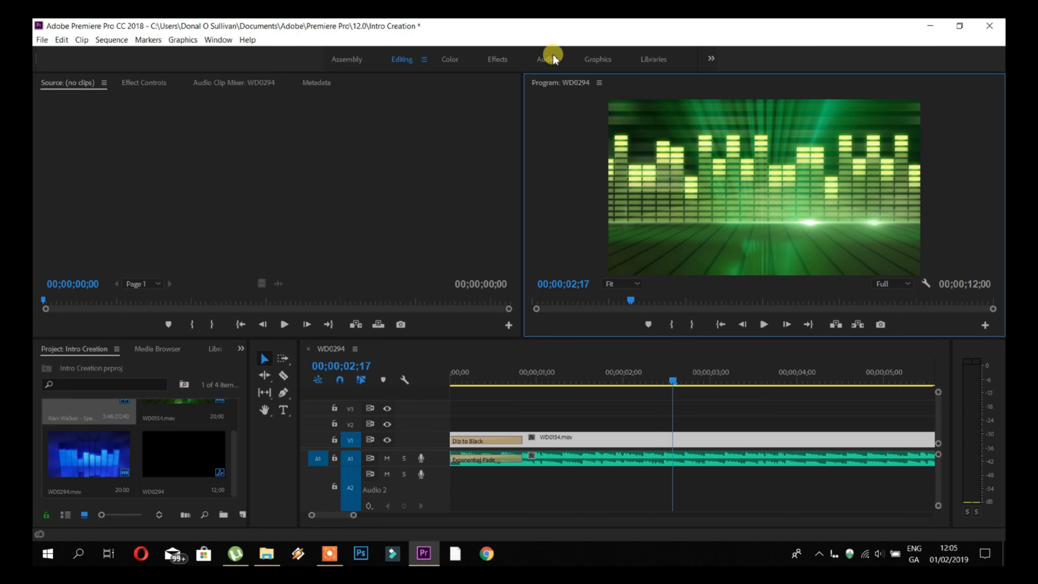
click(545, 59)
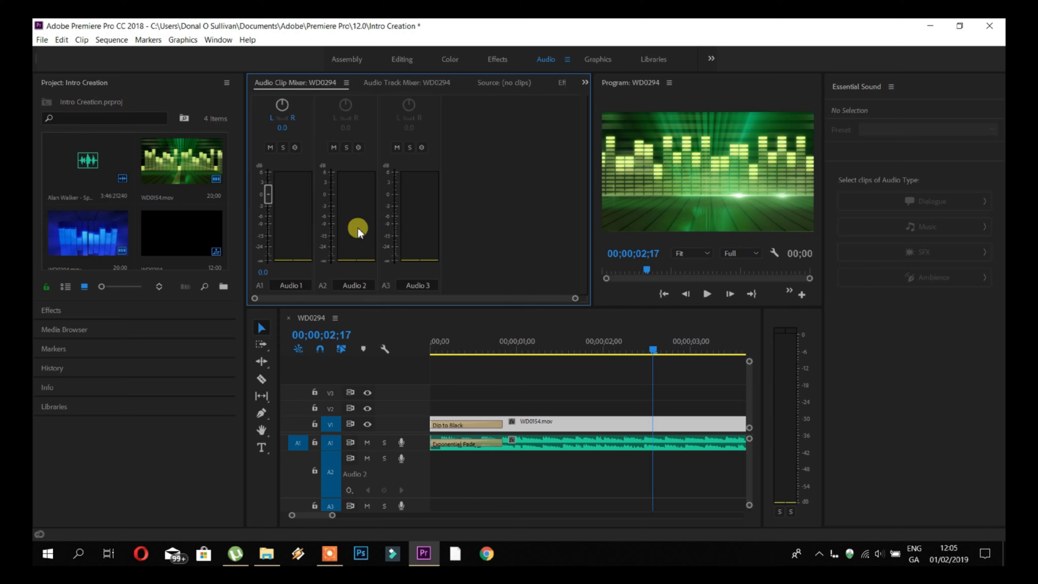
click(707, 293)
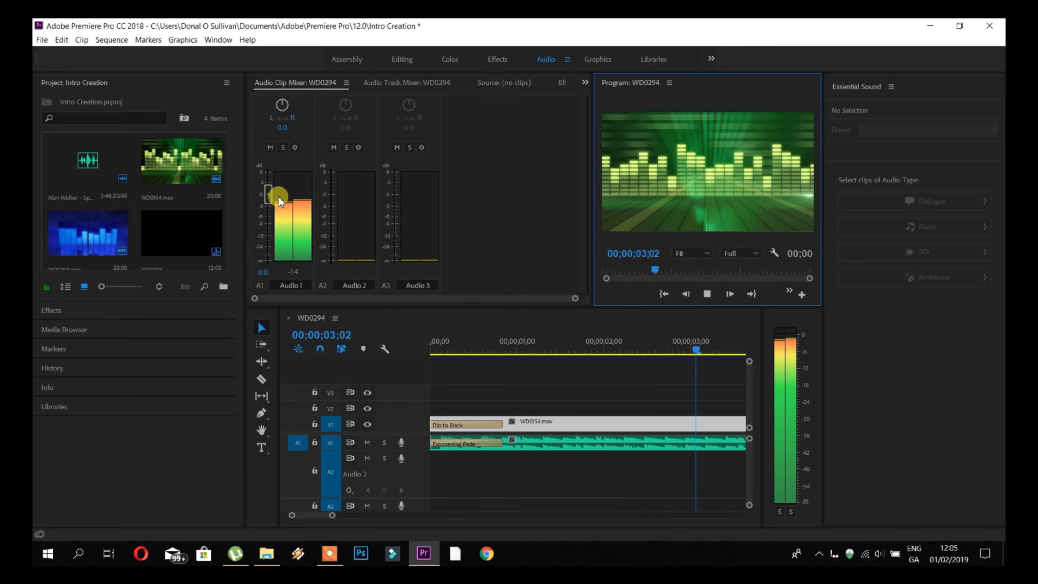
drag(270, 196, 268, 254)
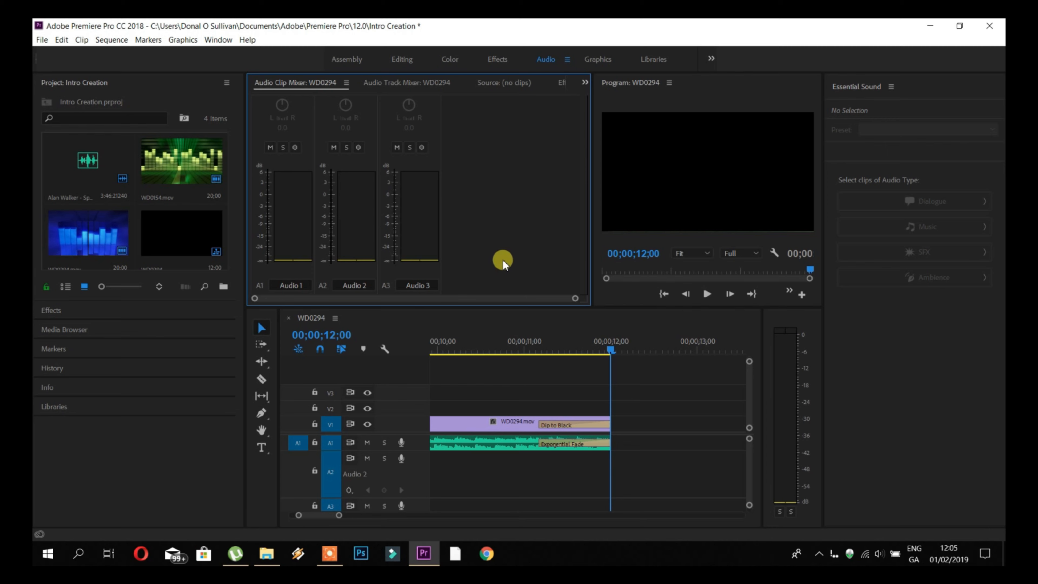
click(706, 294)
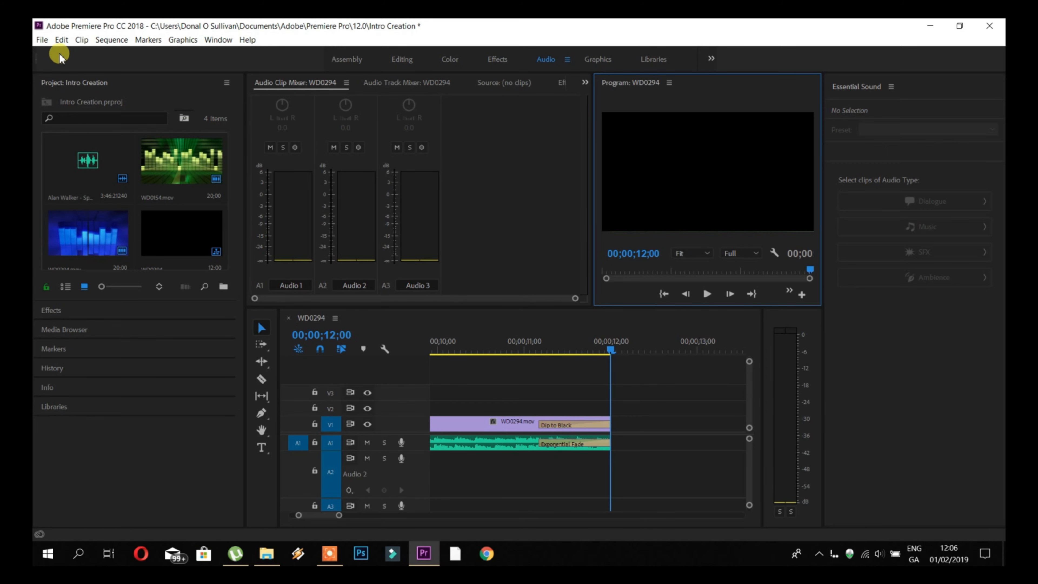
Step: Start a media export of the sequence and set its output file to INTRO CREATION in the Desktop's INTRO VIDEO folder
click(44, 40)
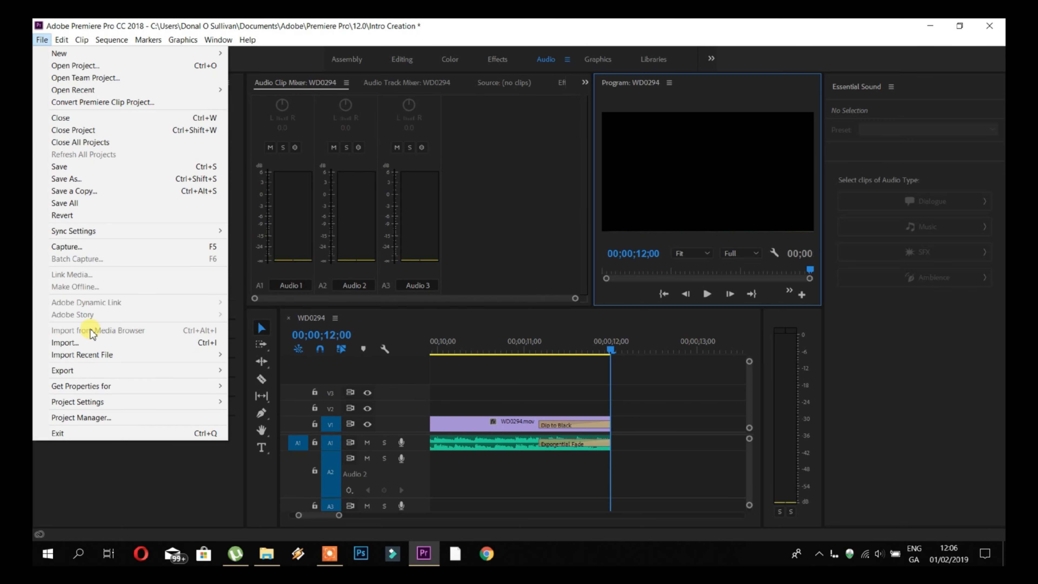
mouse_move(87, 370)
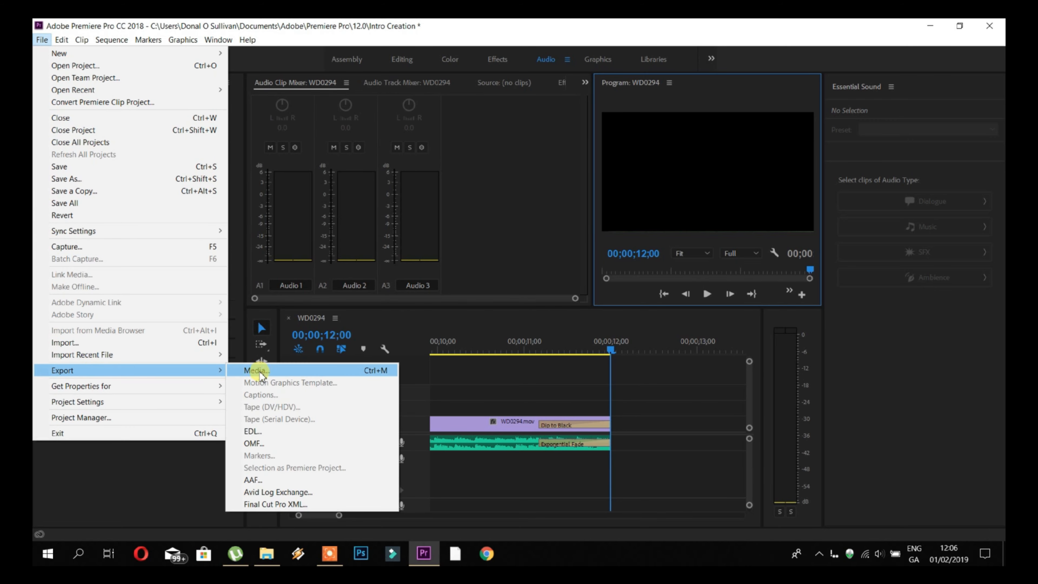
click(272, 371)
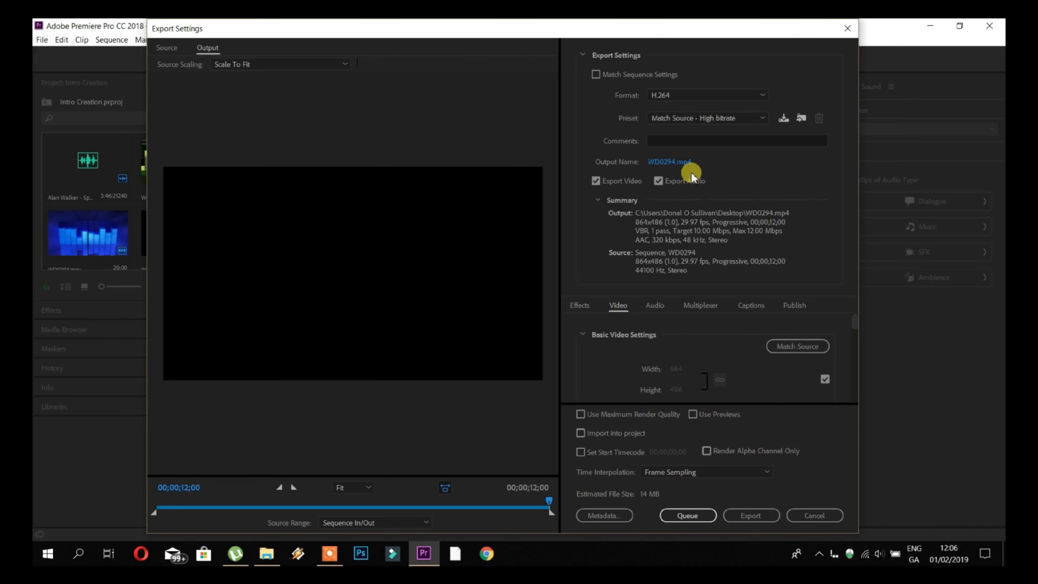
click(671, 163)
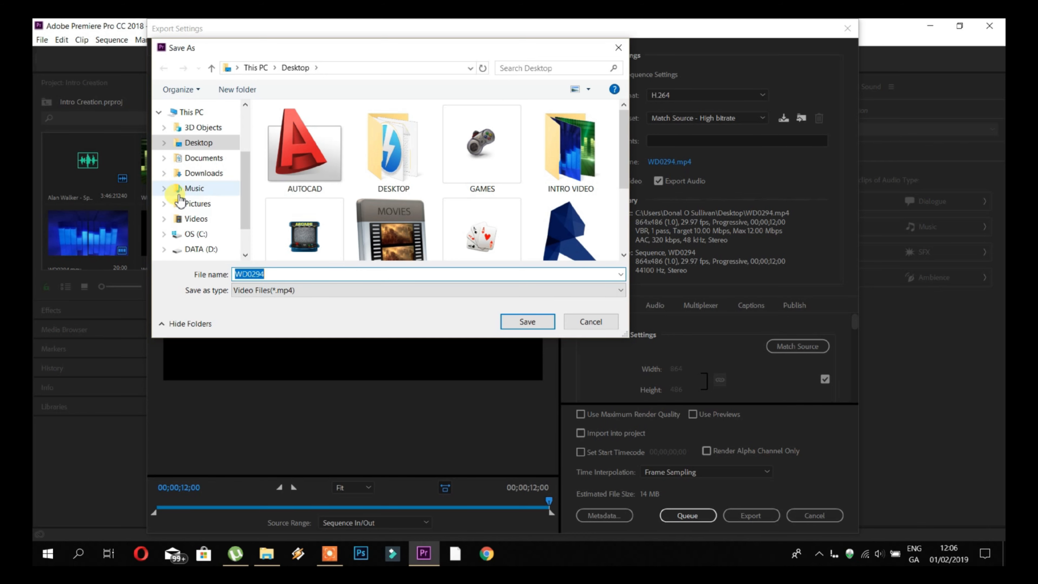
click(201, 144)
double_click(568, 164)
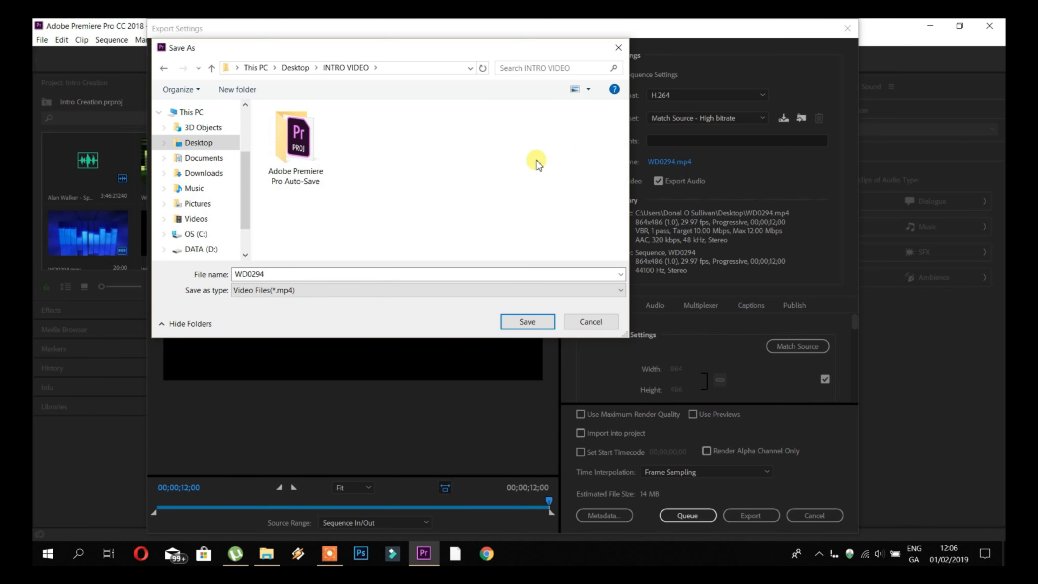
double_click(299, 276)
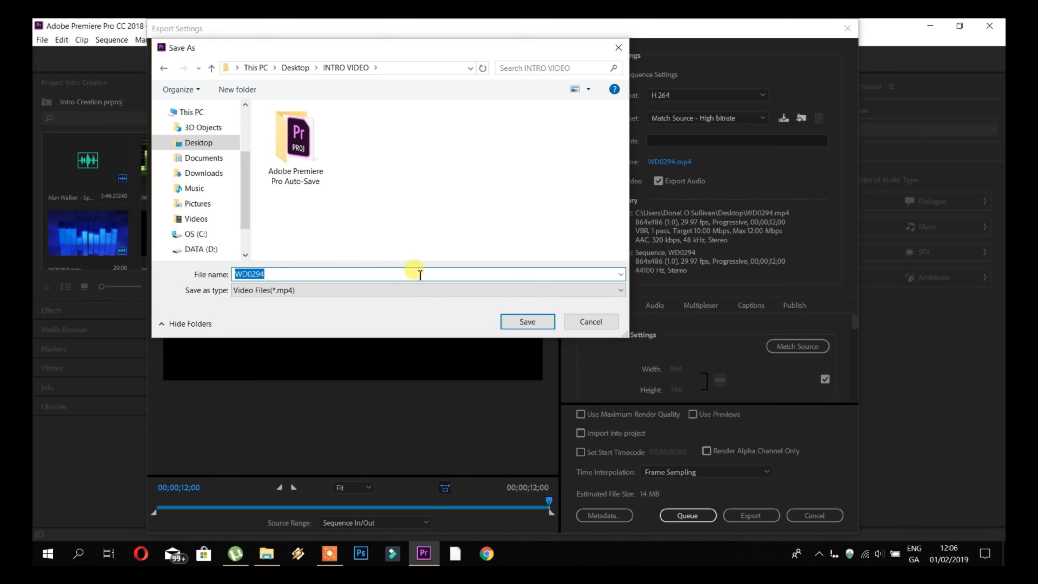
text(INTRO CREATION)
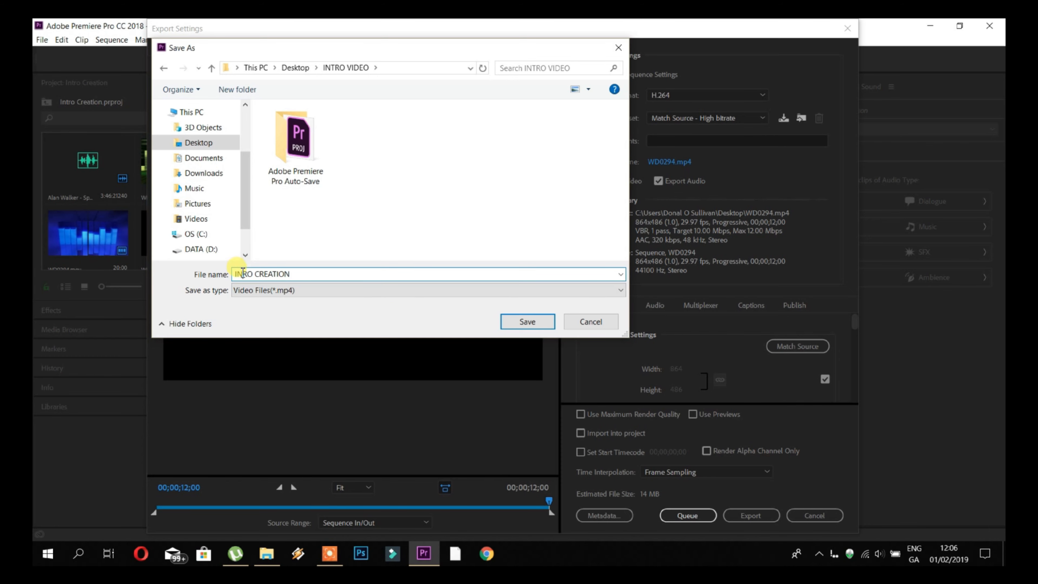
text(T)
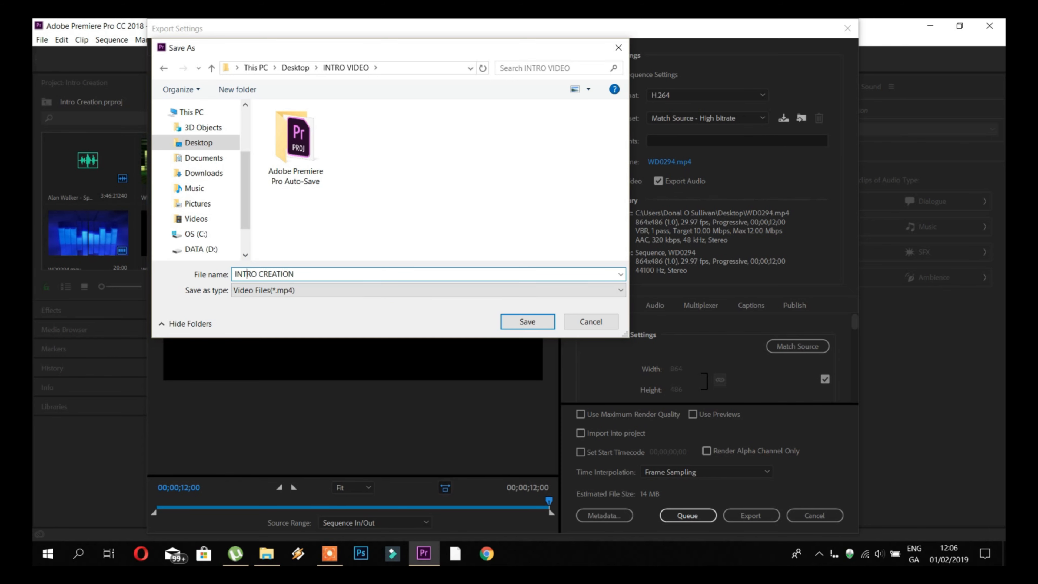
click(529, 321)
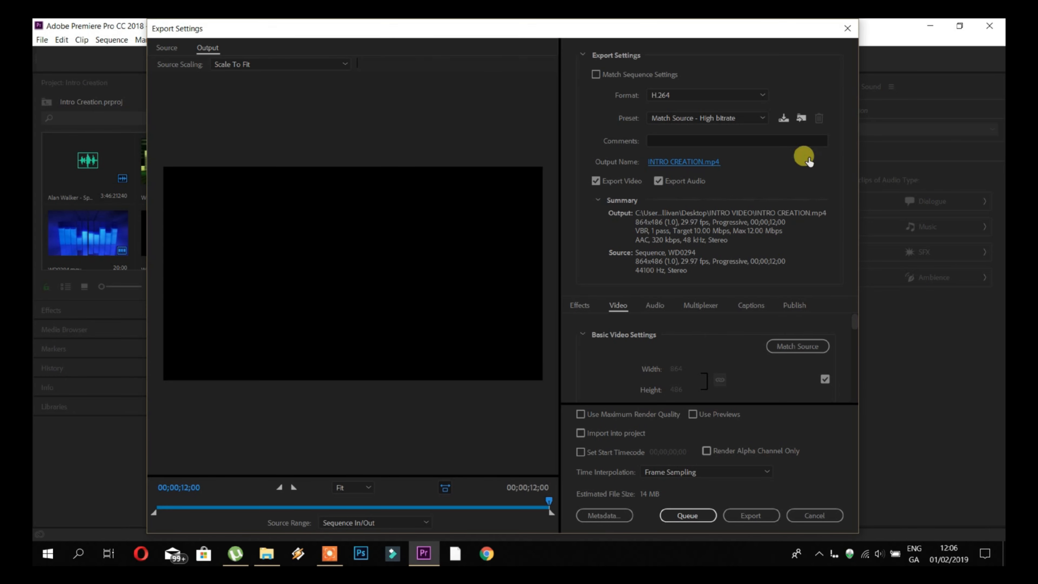
Step: Choose H.264 as the export format and open the list of available export presets
click(761, 96)
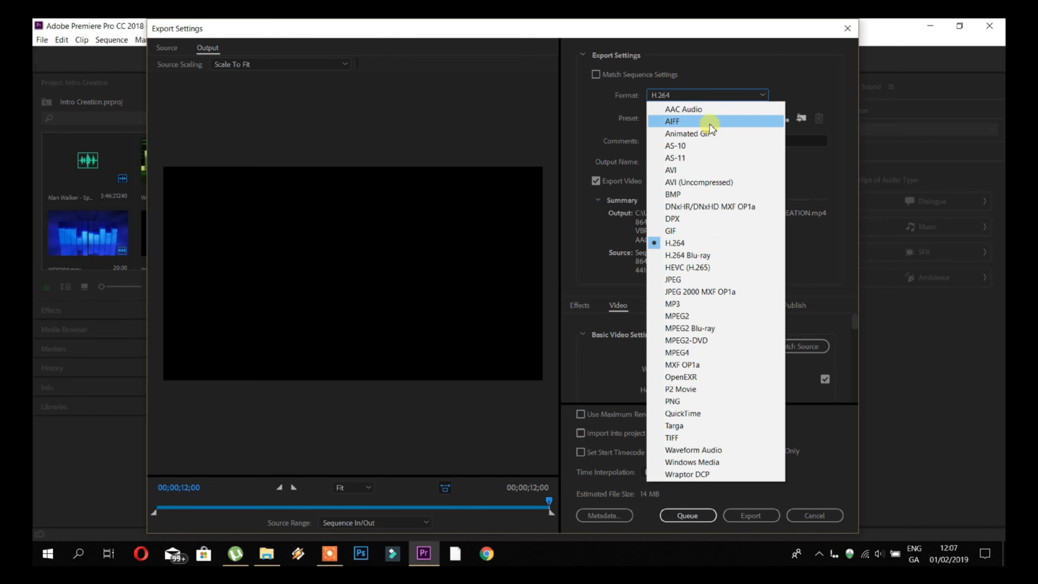
click(697, 244)
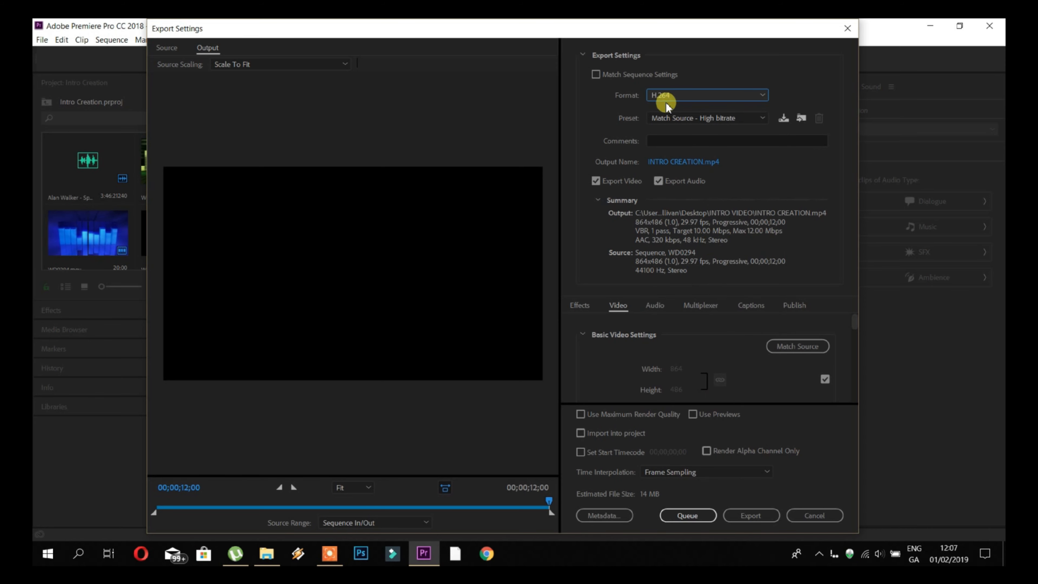
click(763, 118)
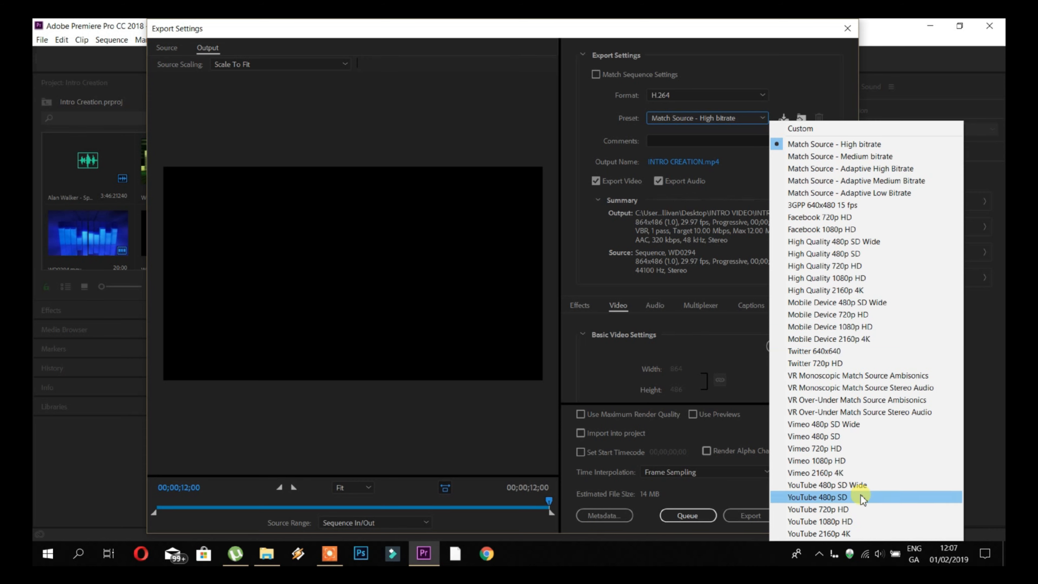
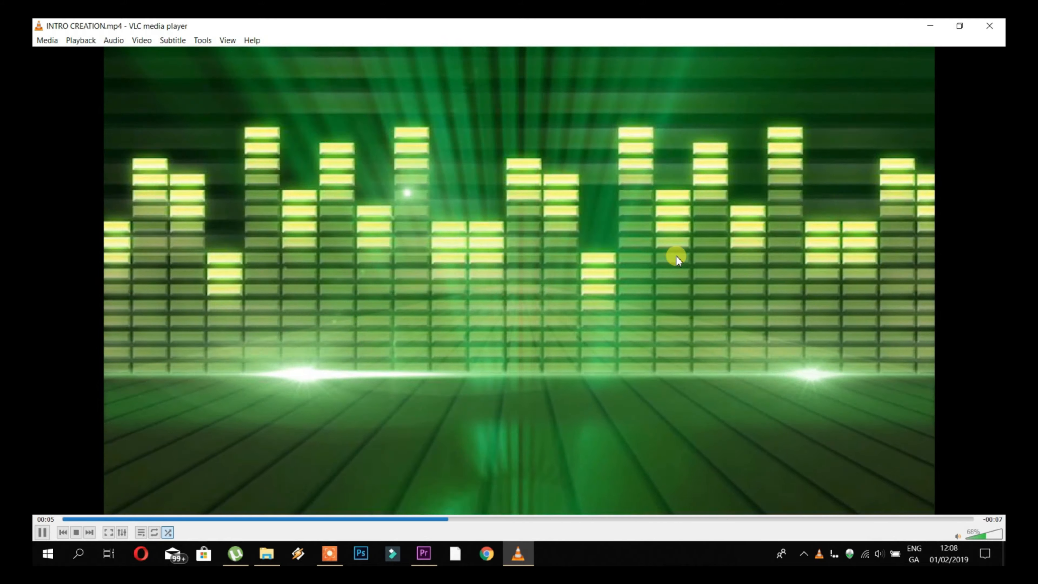
Step: Close the exported video in VLC media player and quit Premiere Pro, saving the changes to Intro Creation.prproj
double_click(513, 216)
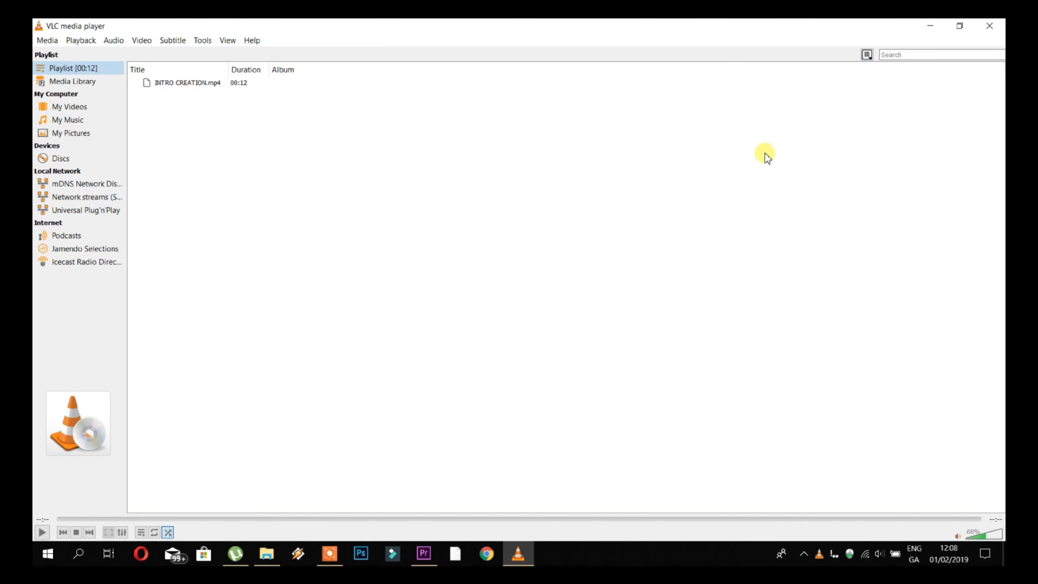
click(989, 24)
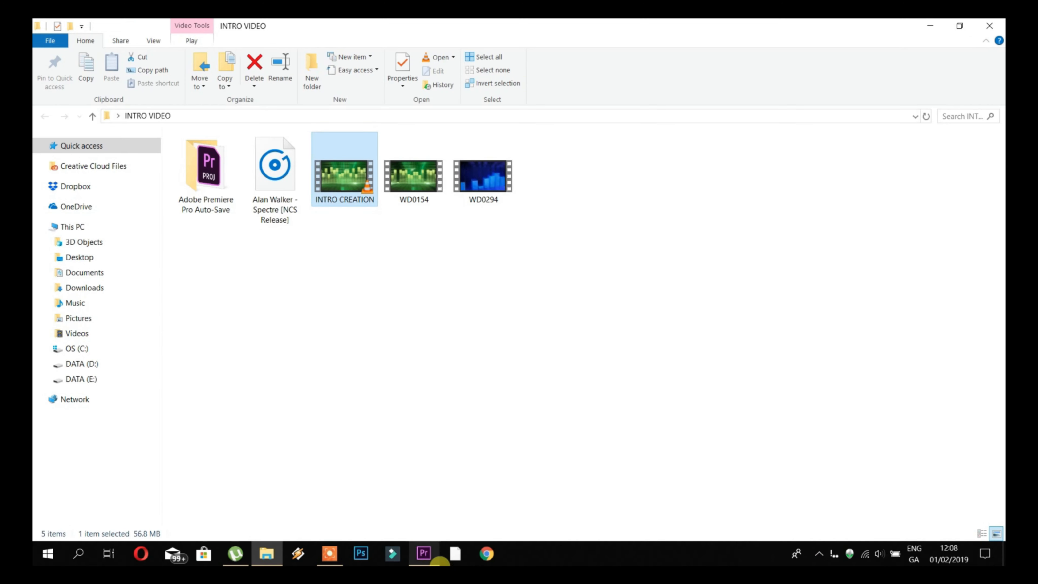
click(423, 553)
click(985, 26)
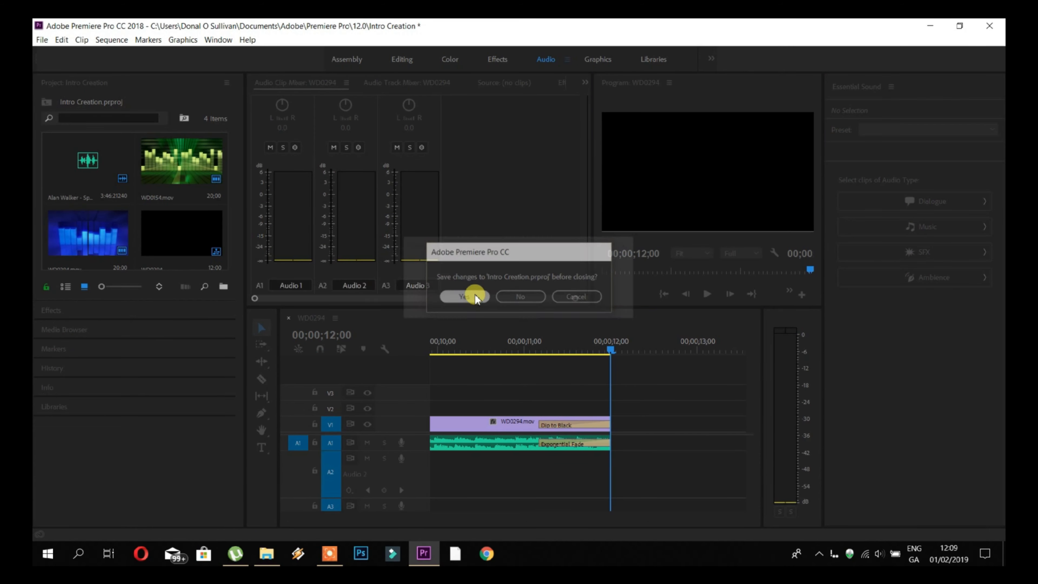
click(470, 296)
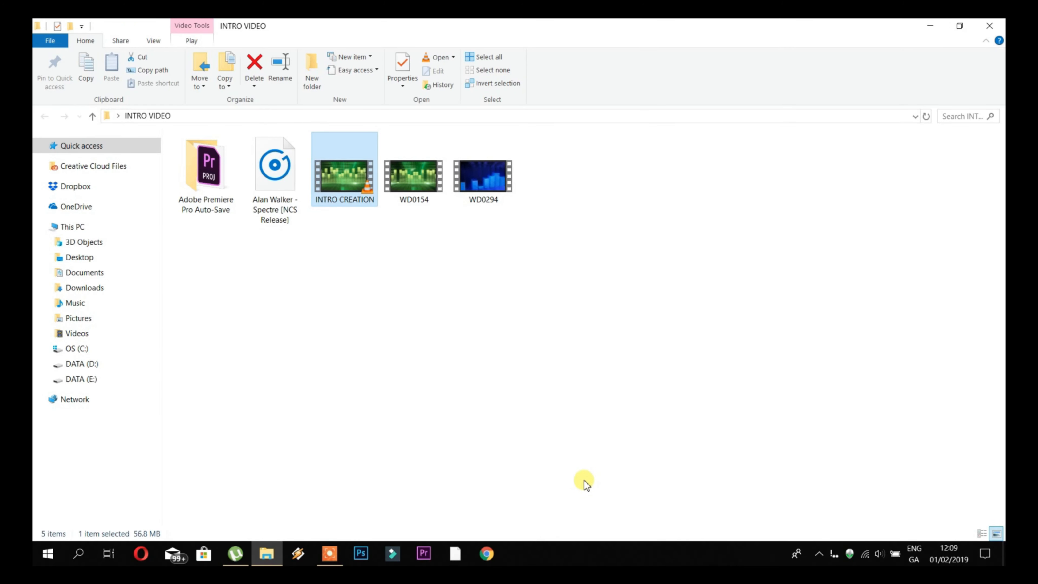
key(alt)
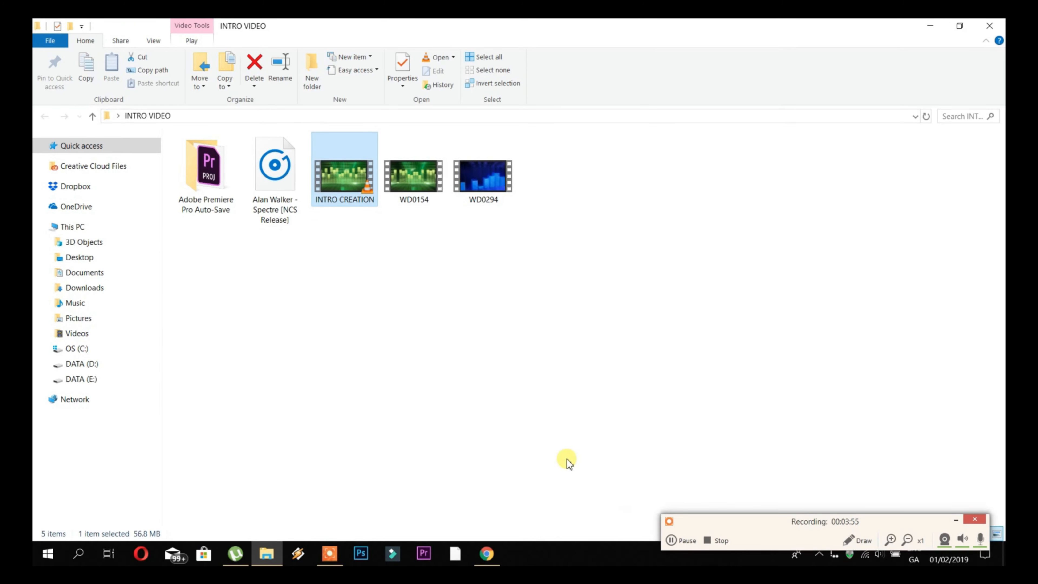
click(956, 521)
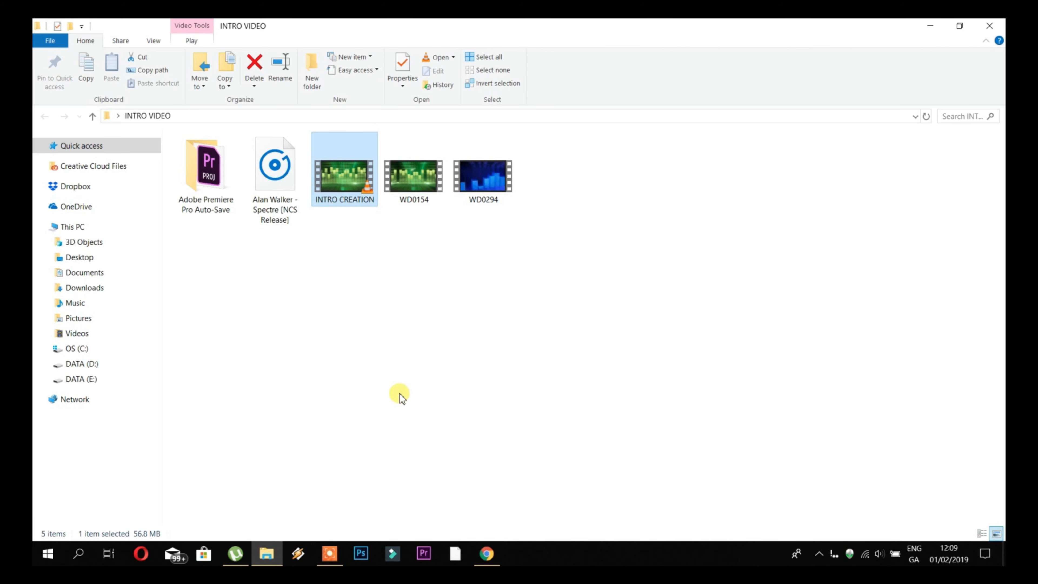
click(930, 26)
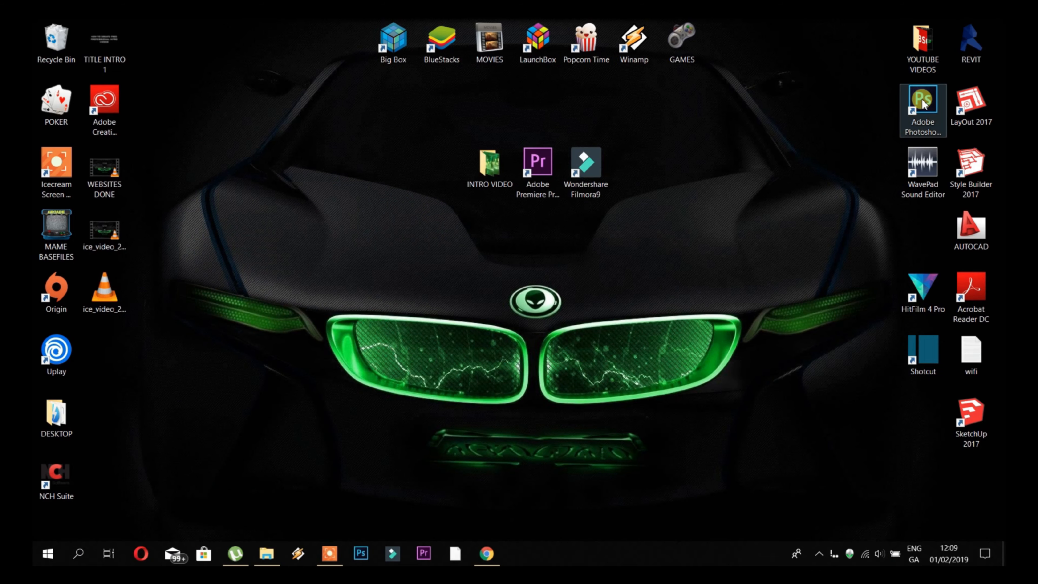
double_click(590, 167)
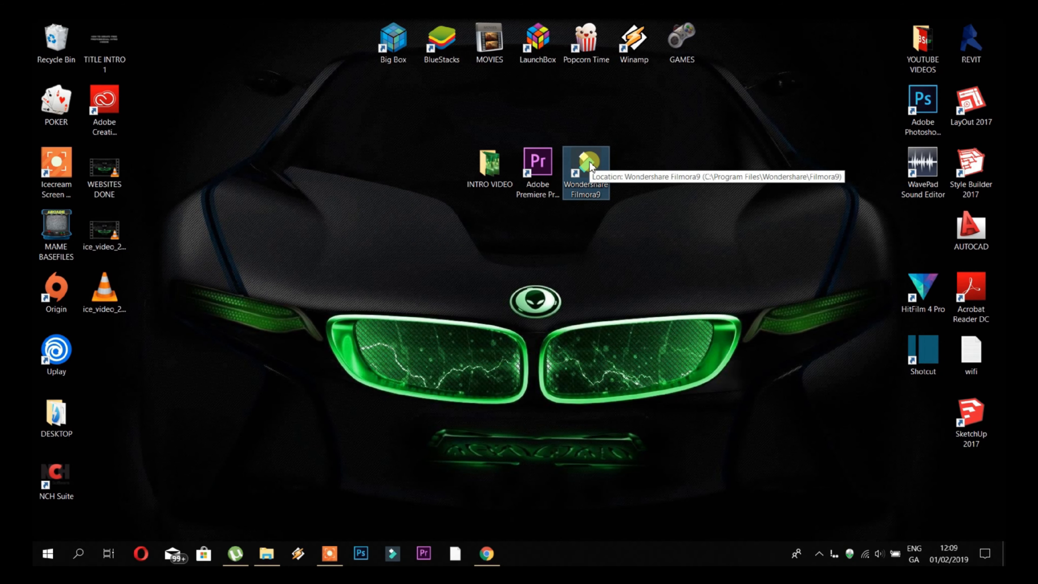
click(265, 554)
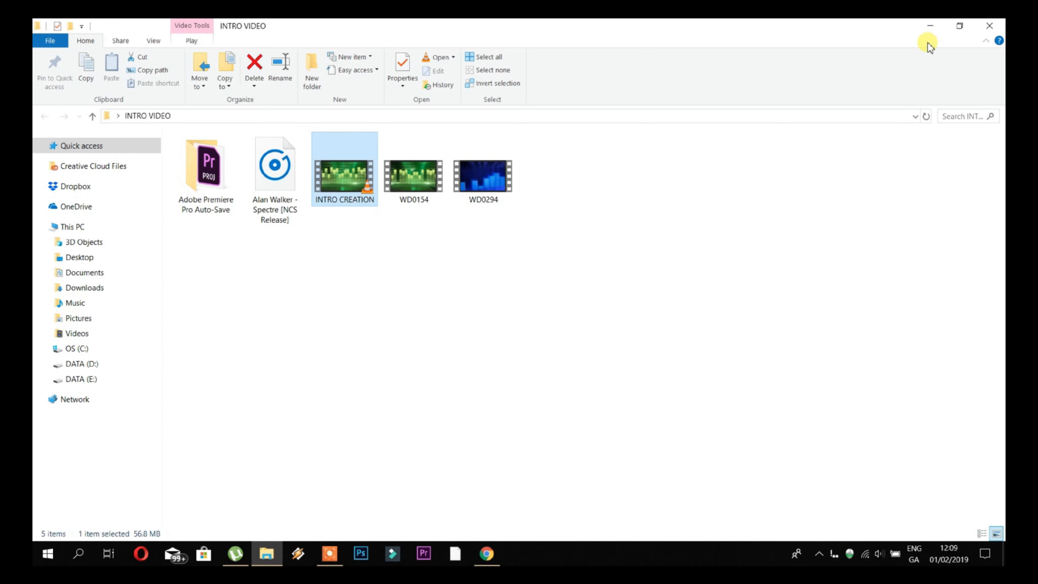
Step: Start a new project in Filmora9 and import the INTRO CREATION video from the INTRO VIDEO folder, agreeing to create a proxy file
click(933, 27)
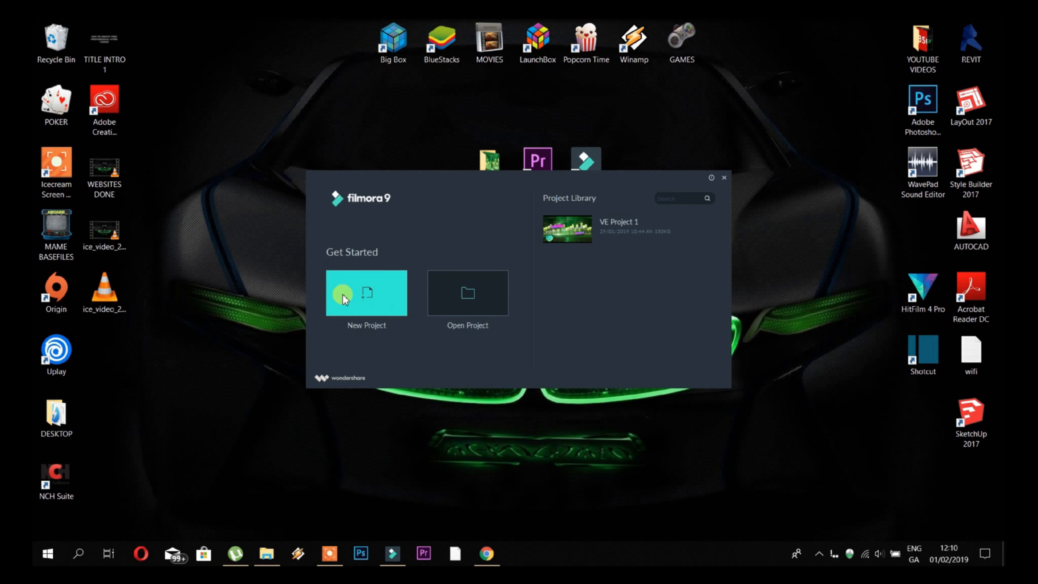
click(365, 291)
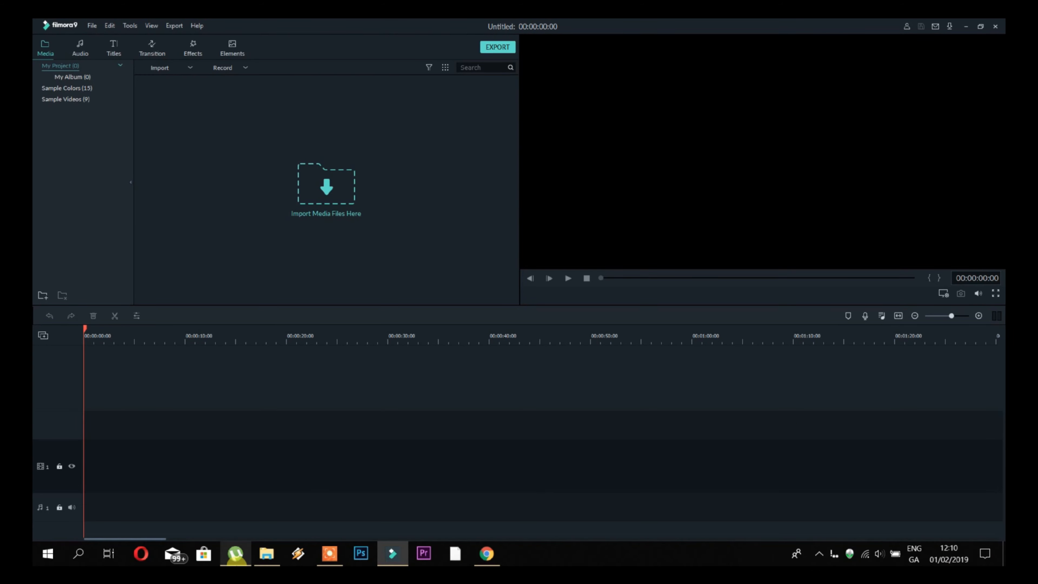
click(258, 558)
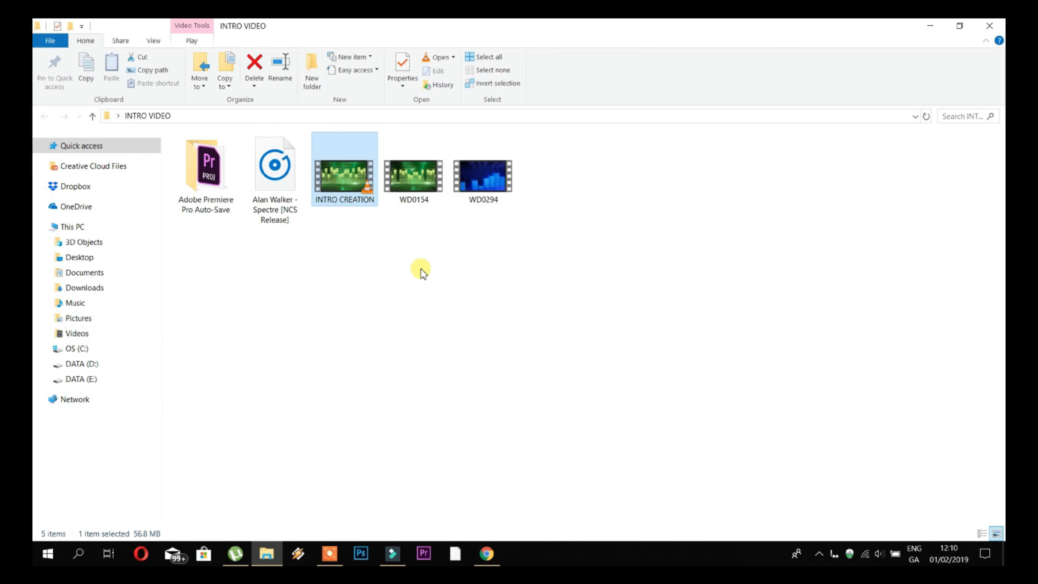
click(380, 284)
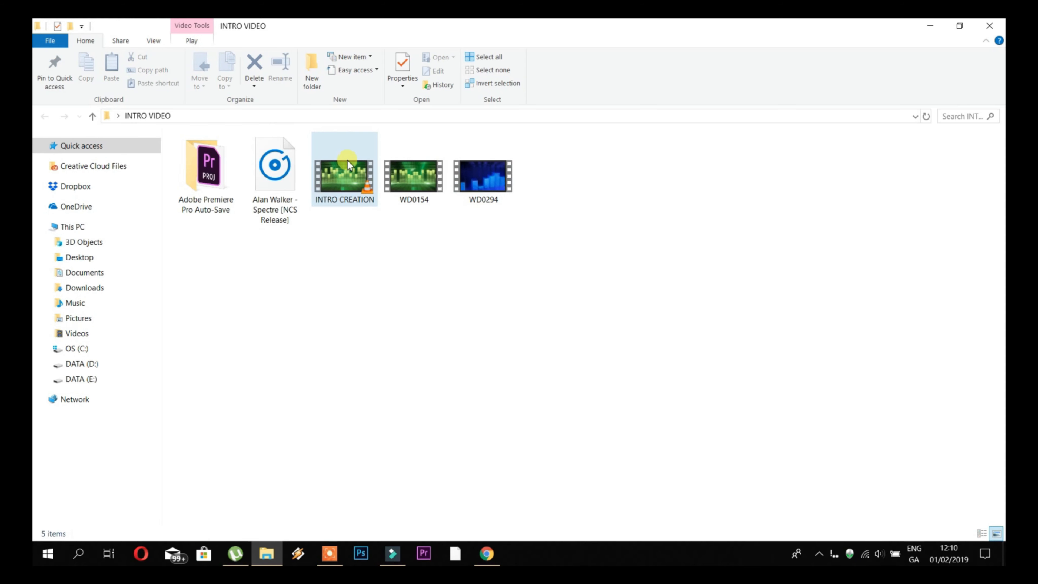
click(345, 184)
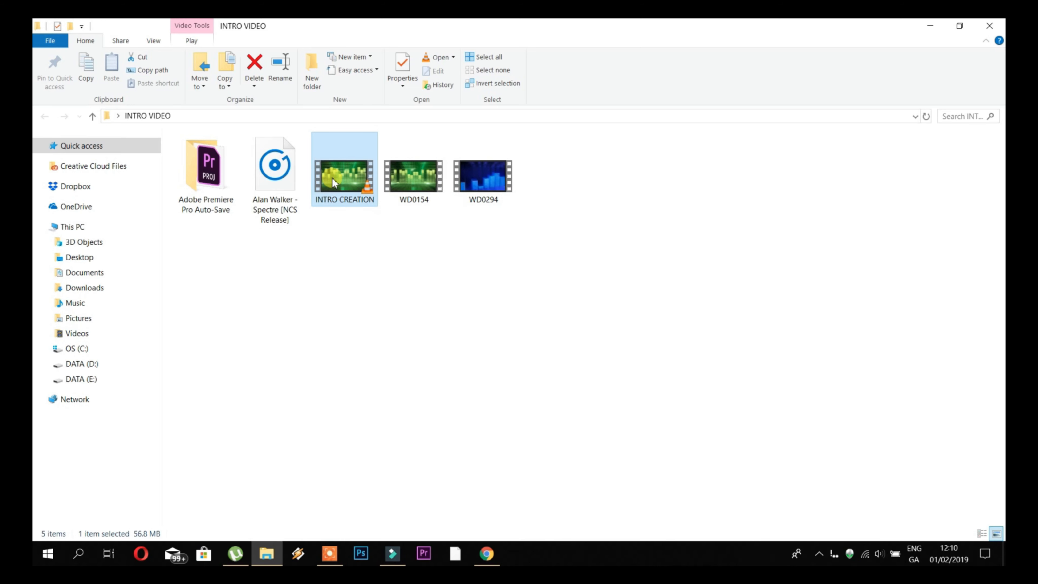
drag(333, 182, 320, 203)
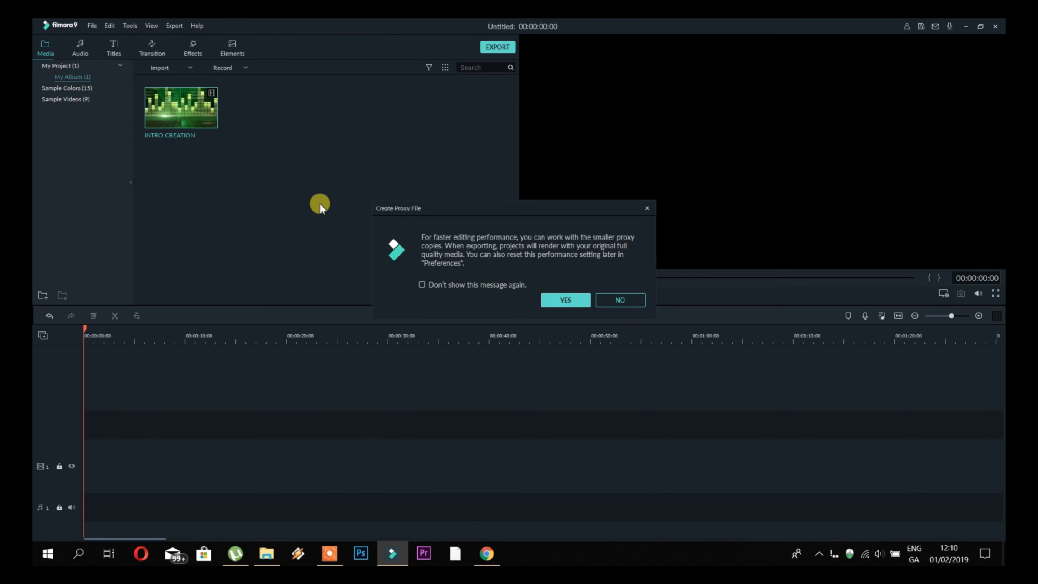
click(569, 305)
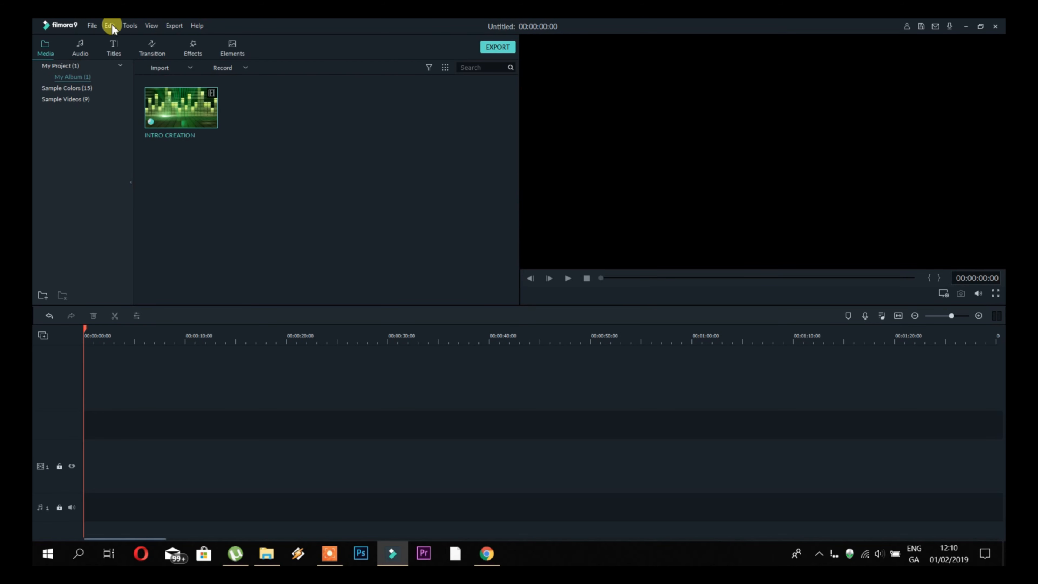
click(94, 24)
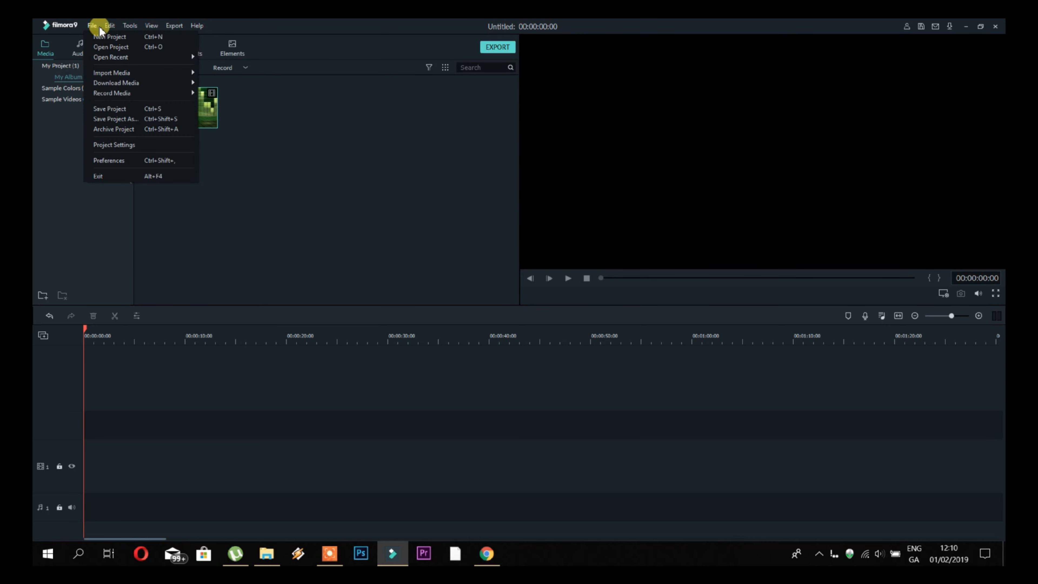
mouse_move(125, 74)
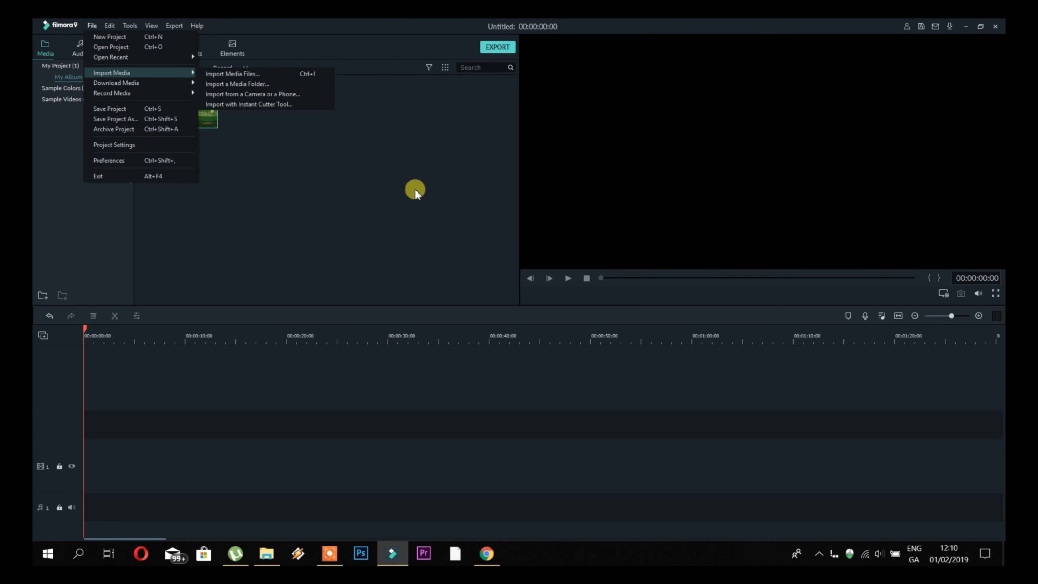
click(414, 189)
Step: Place the INTRO CREATION clip at the start of video track 1, play it through and return the playhead to the beginning
drag(205, 108, 86, 460)
click(527, 305)
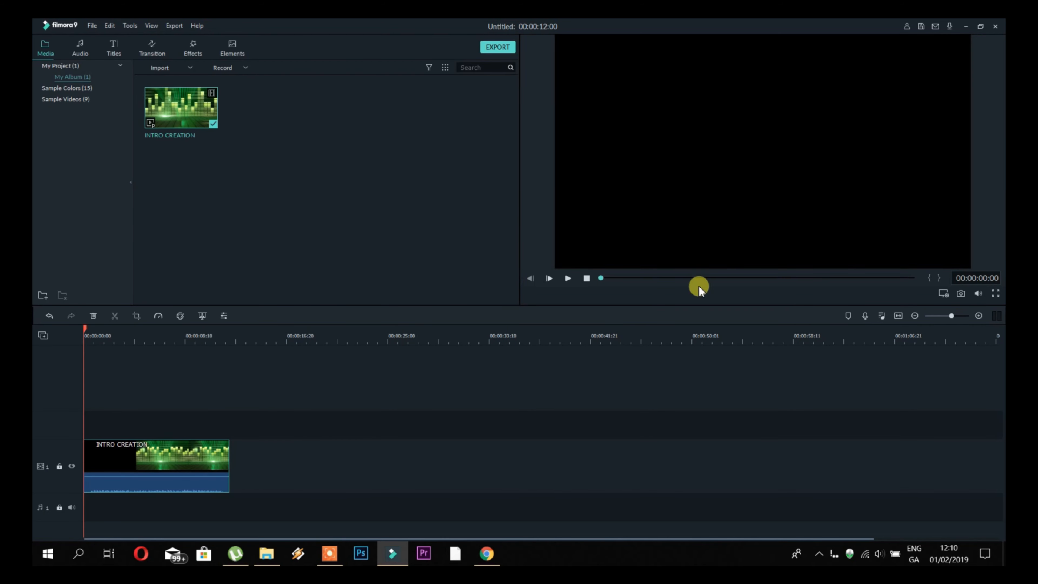
click(569, 278)
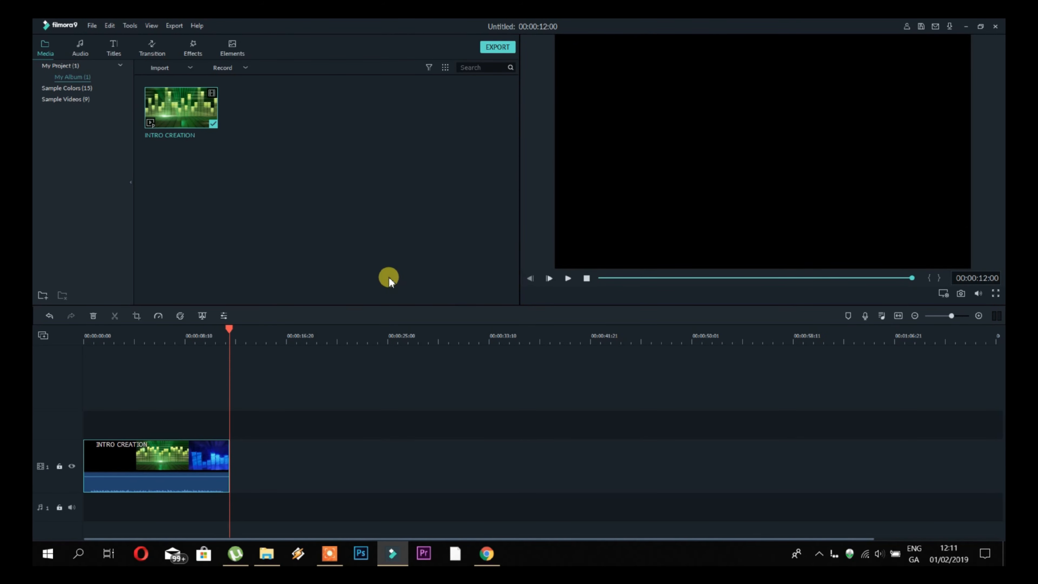
drag(229, 330, 60, 330)
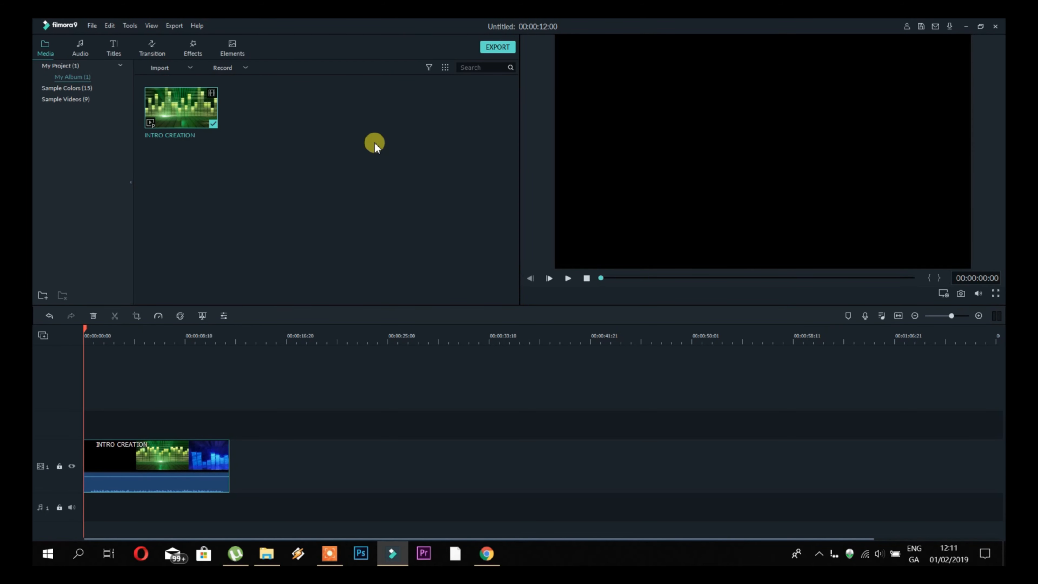
Step: Apply the Row Cos Slide transition to the start of the INTRO CREATION clip
click(153, 45)
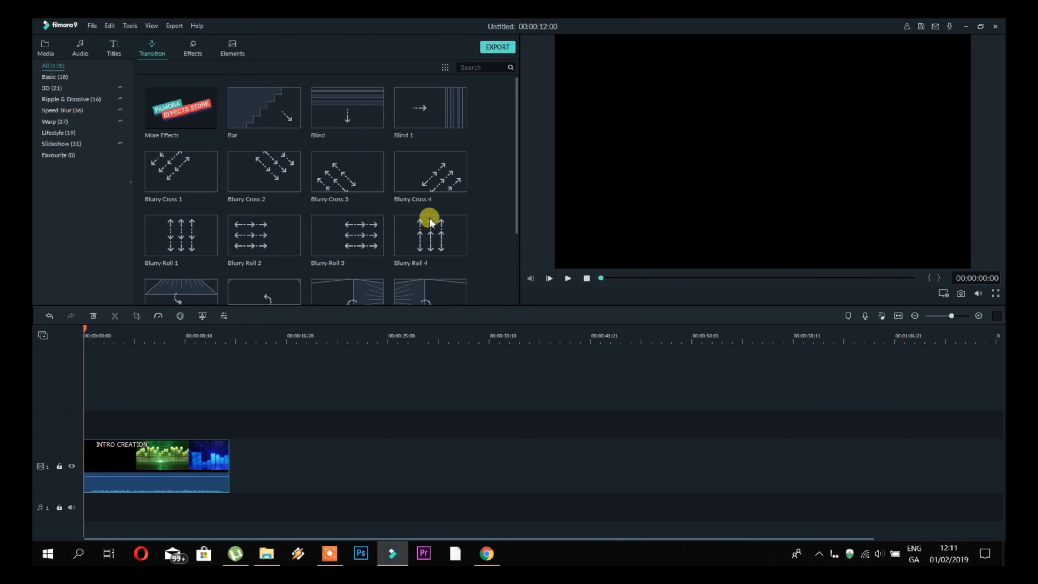
scroll(395, 211, down, 20)
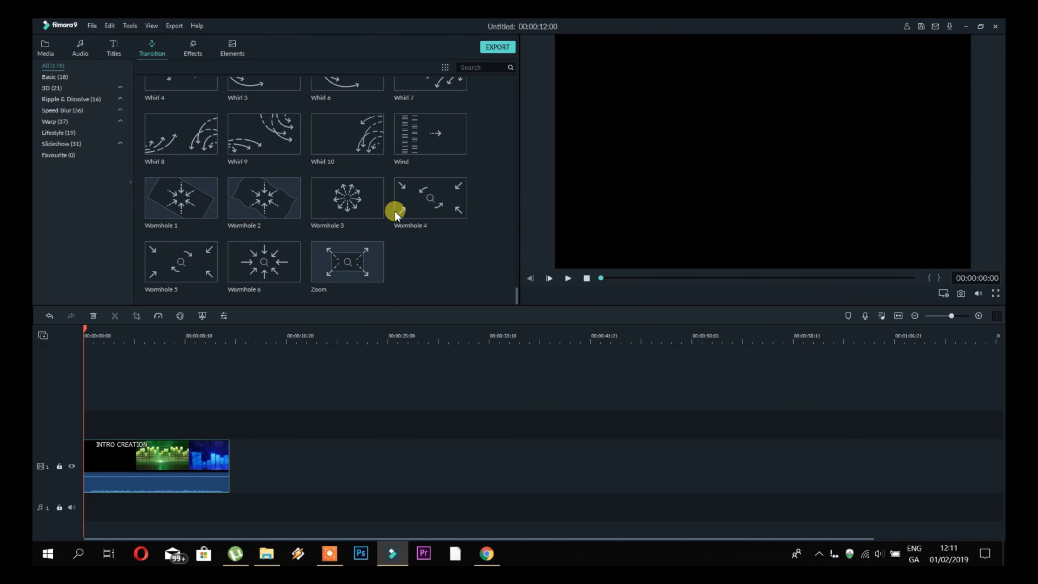
scroll(395, 211, up, 15)
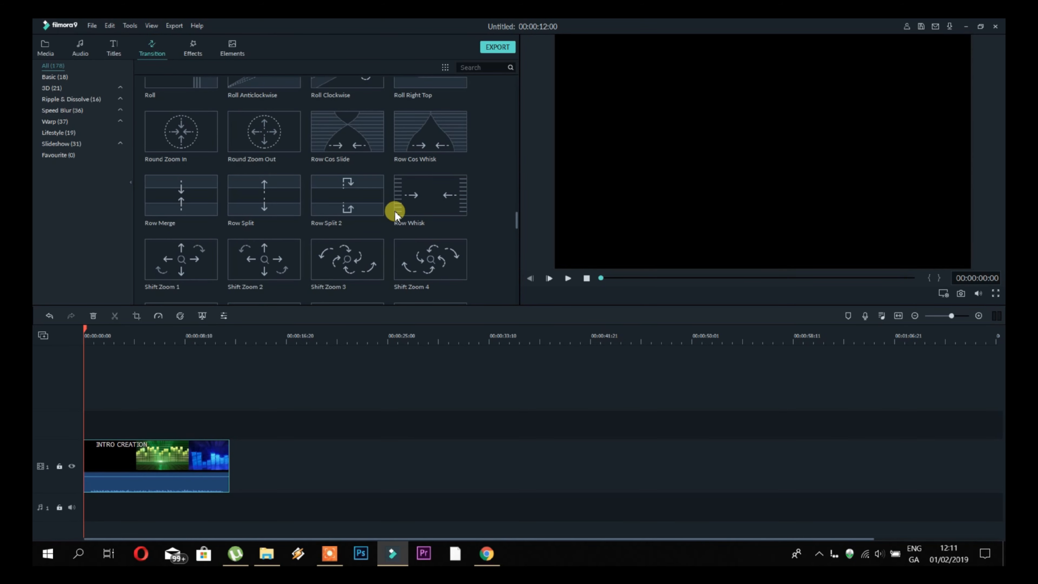
click(369, 134)
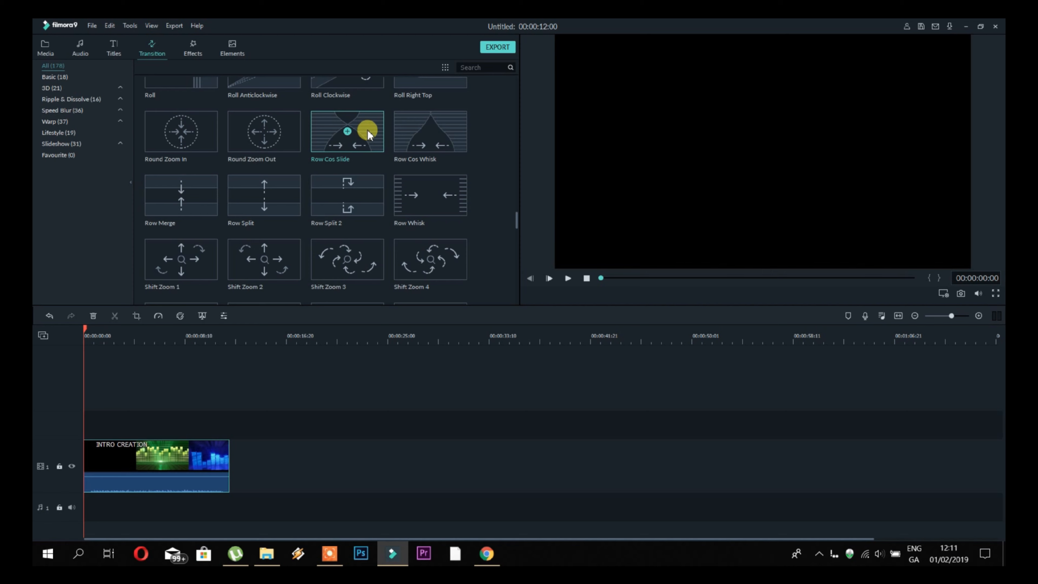
drag(369, 134, 93, 467)
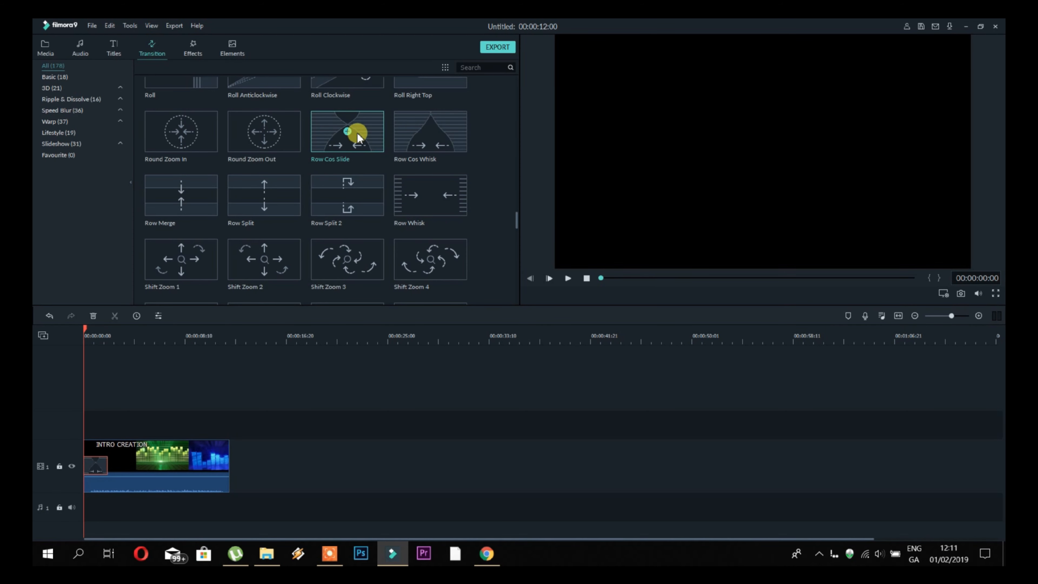
Step: Apply the Row Cos Whisk transition to the end of the INTRO CREATION clip and play the whole video
click(410, 134)
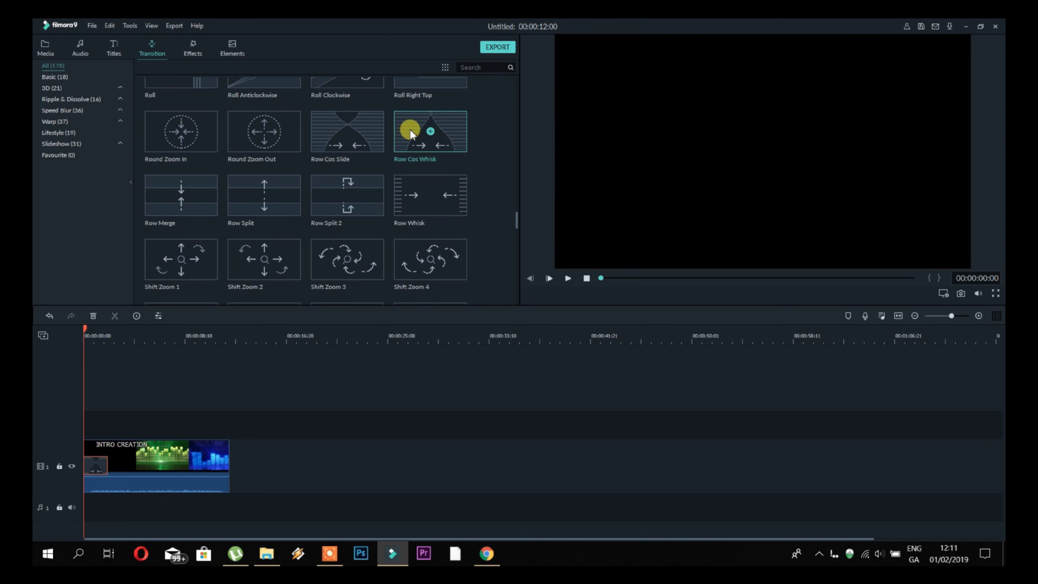
drag(410, 134, 222, 470)
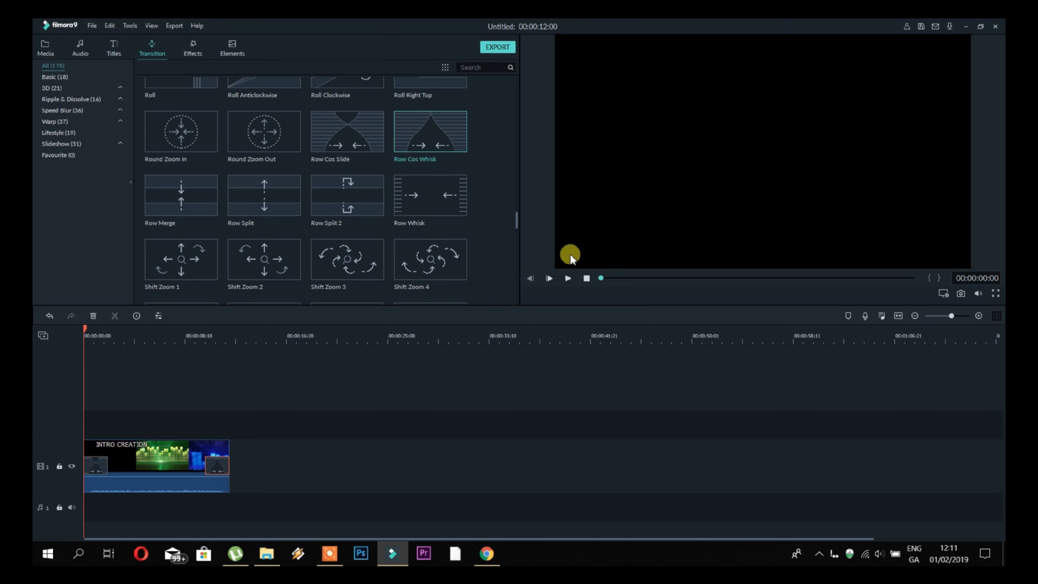
click(568, 280)
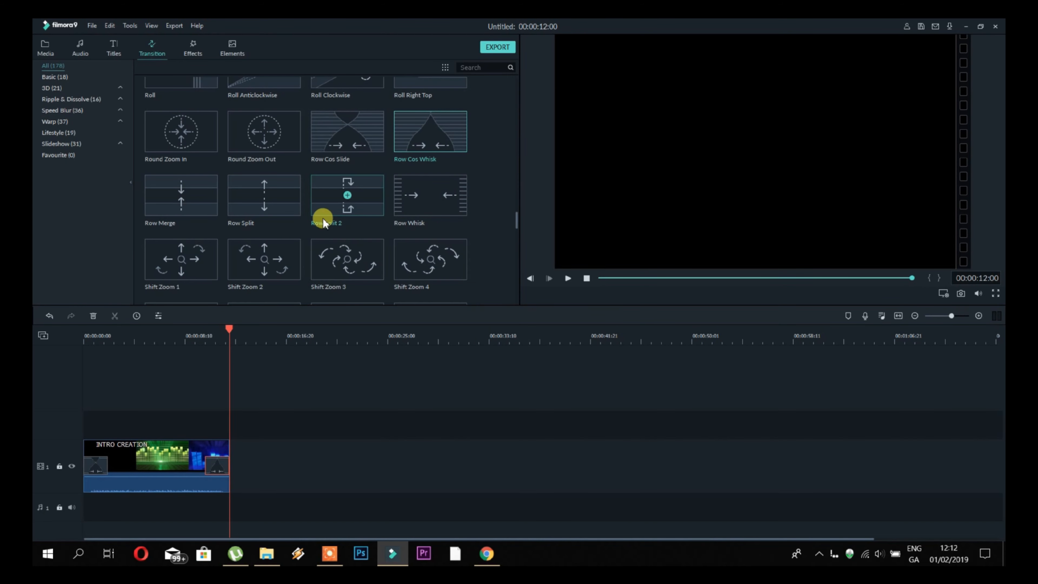
Step: Look through the full transition library and replay the first two seconds of the clip to check the opening transition
scroll(456, 232, up, 20)
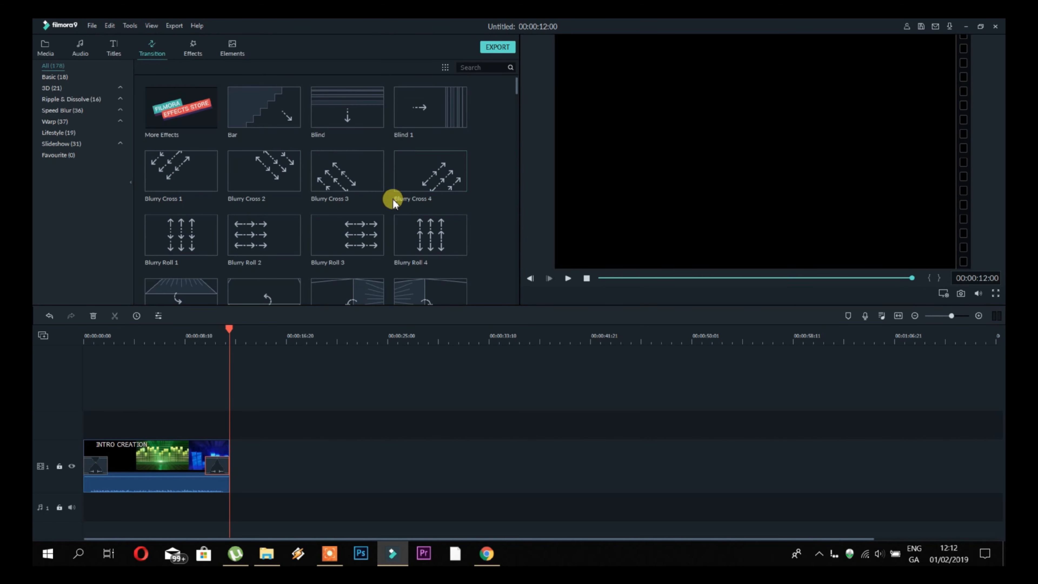
scroll(343, 175, down, 20)
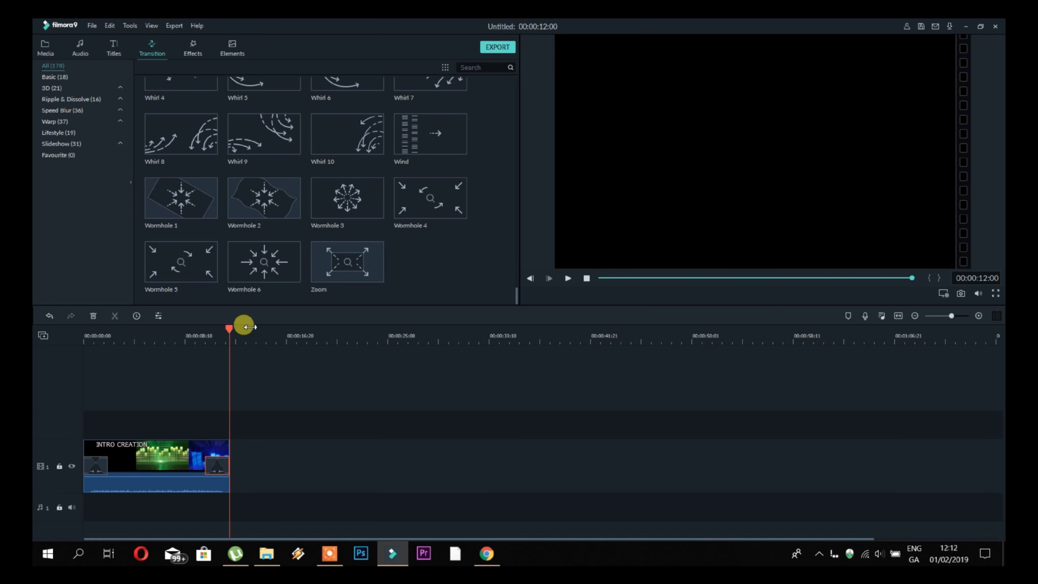
drag(228, 332, 84, 333)
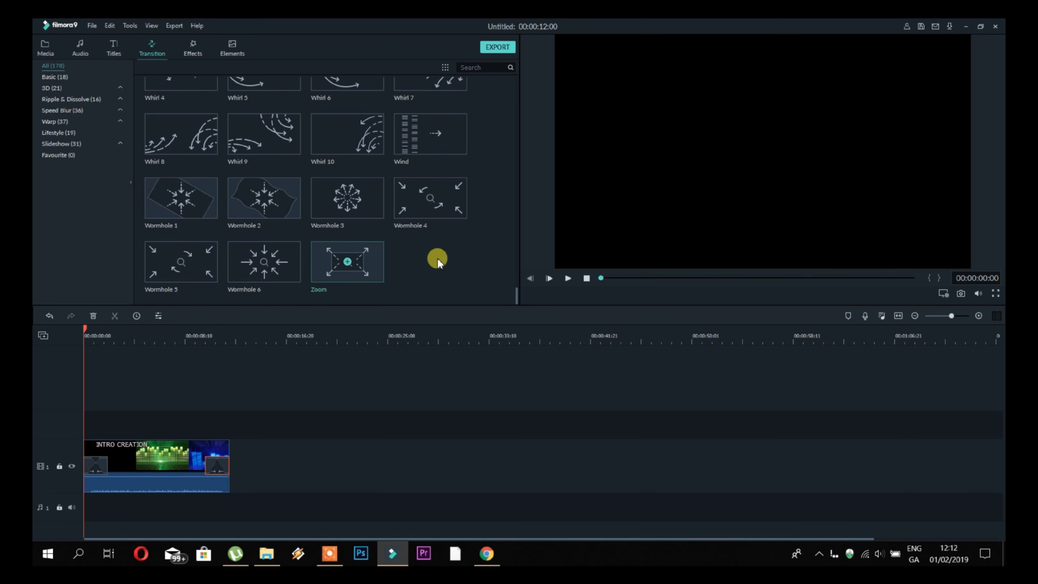
click(567, 278)
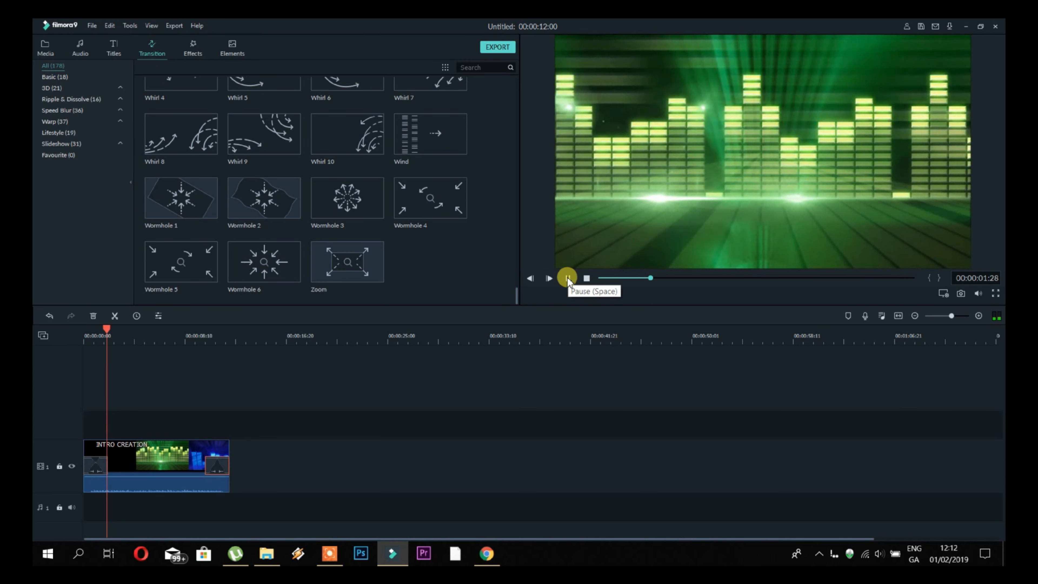
click(567, 278)
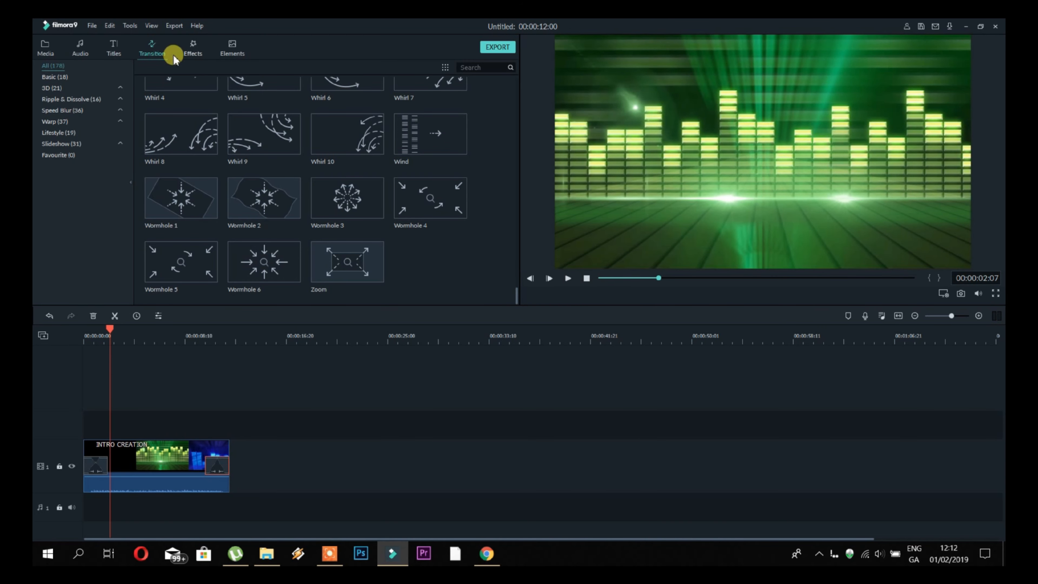
Step: Place the Title 18 template on video track 2 above the clip, starting about 2.5 seconds in, just after the opening transition
click(114, 49)
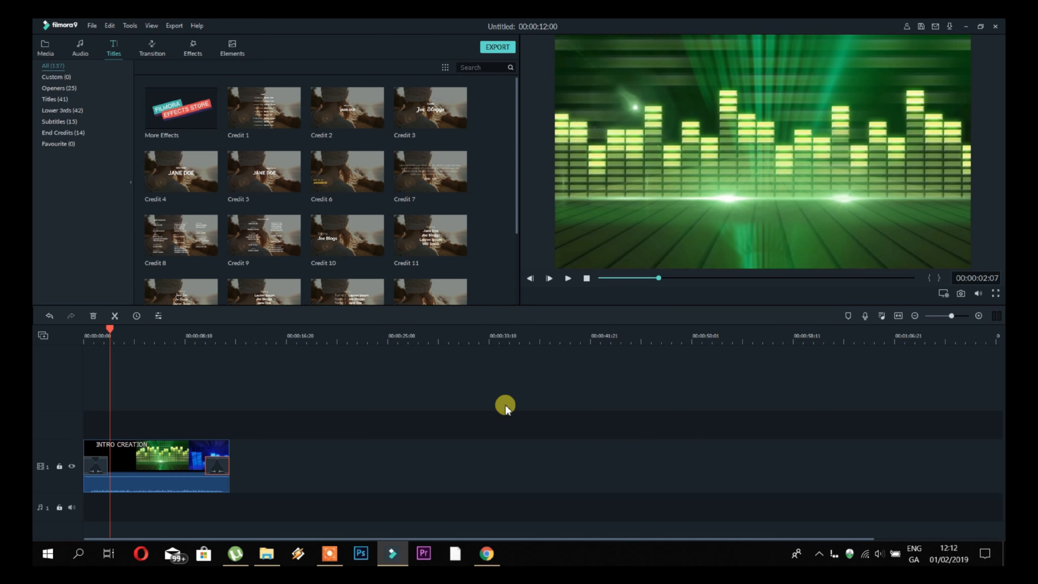
scroll(350, 133, down, 10)
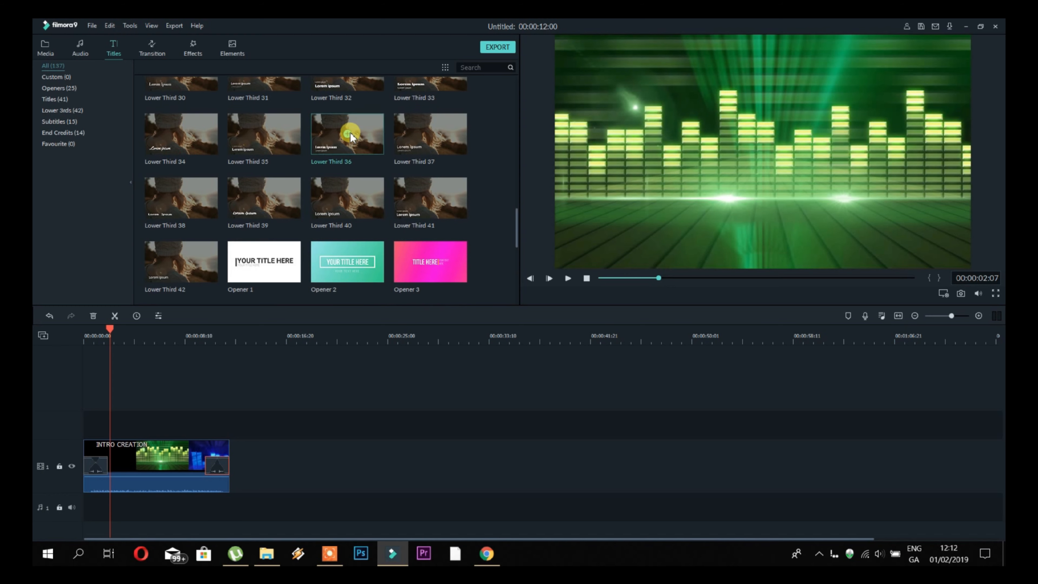
click(341, 126)
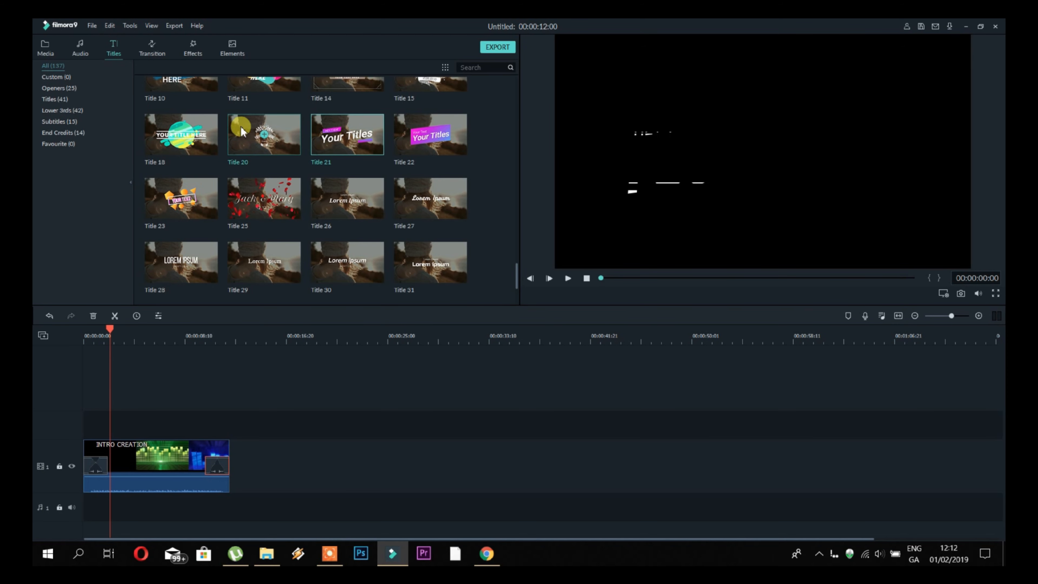
click(192, 133)
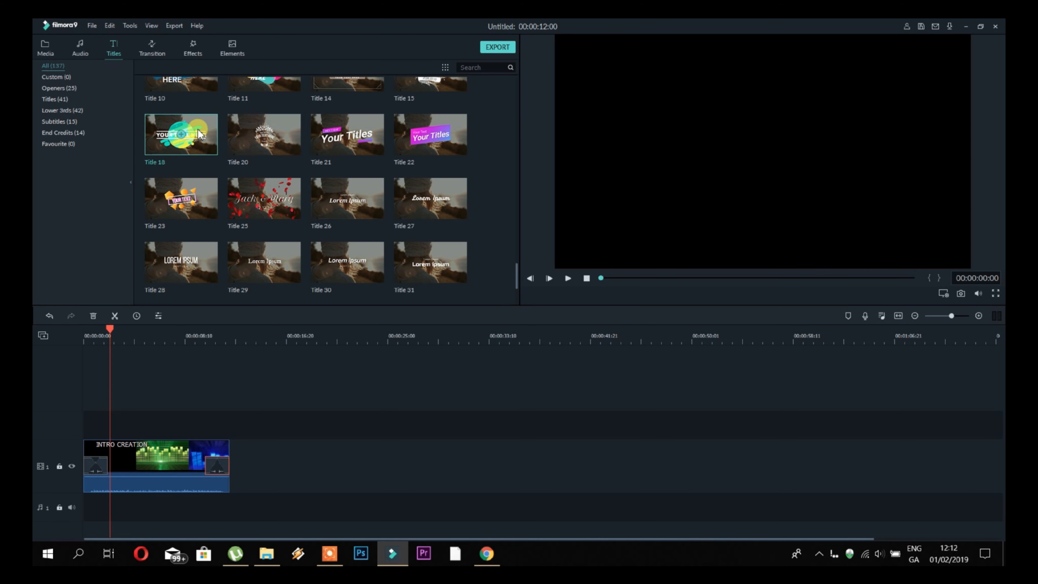
drag(199, 133, 128, 435)
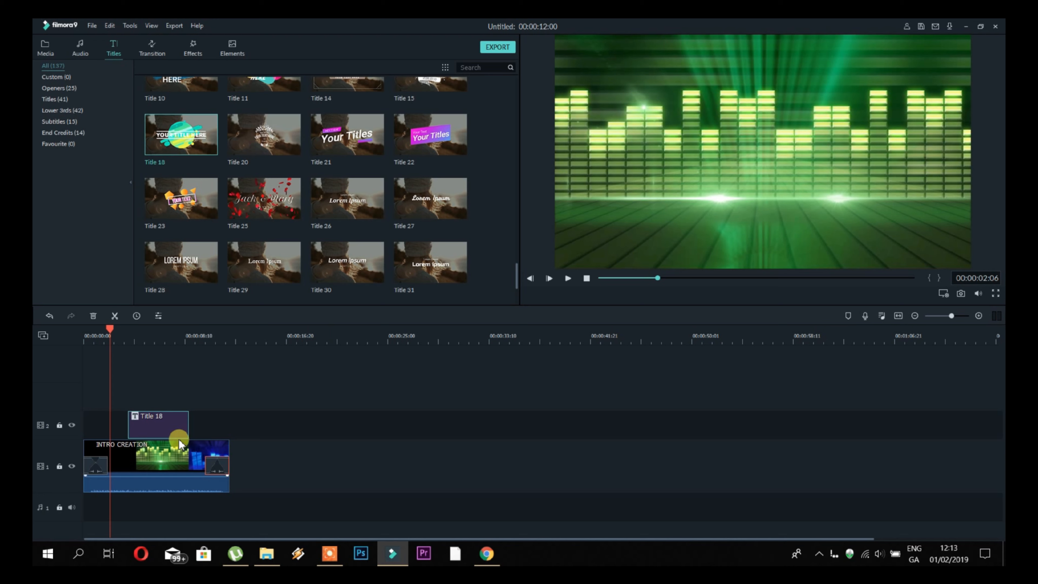
drag(166, 424, 152, 425)
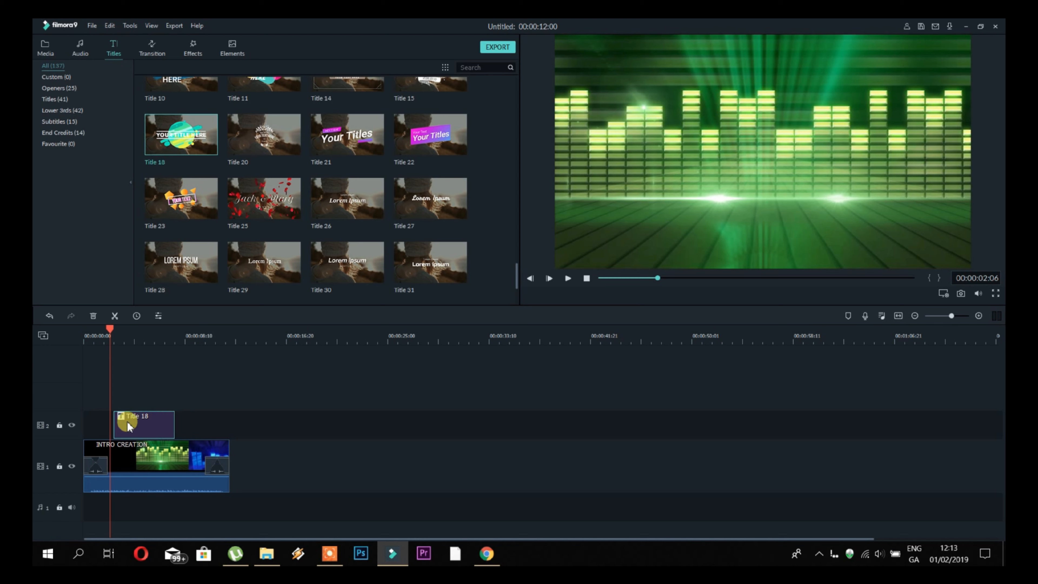
Step: Play the video to check the Title 18 animation, and preview the title at 00:00:06:03 on an enlarged timeline
click(567, 278)
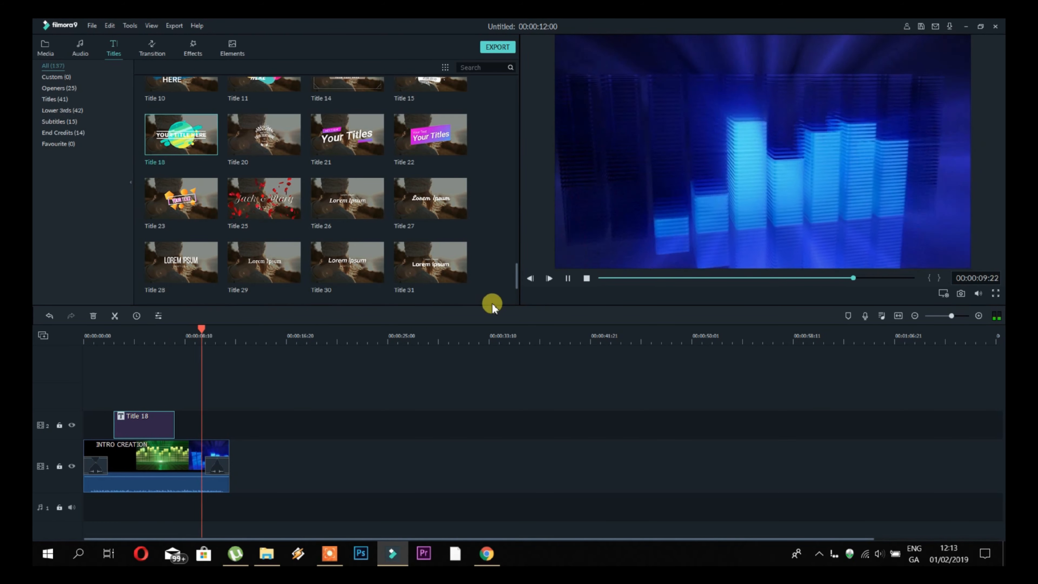
click(586, 278)
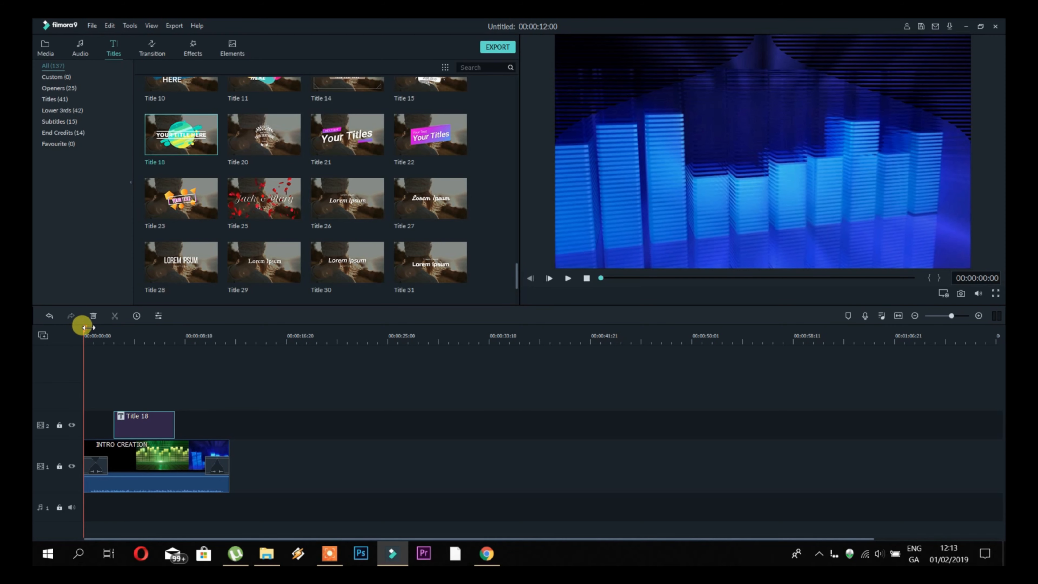
mouse_move(89, 327)
mouse_down()
mouse_move(113, 326)
mouse_move(93, 325)
mouse_up()
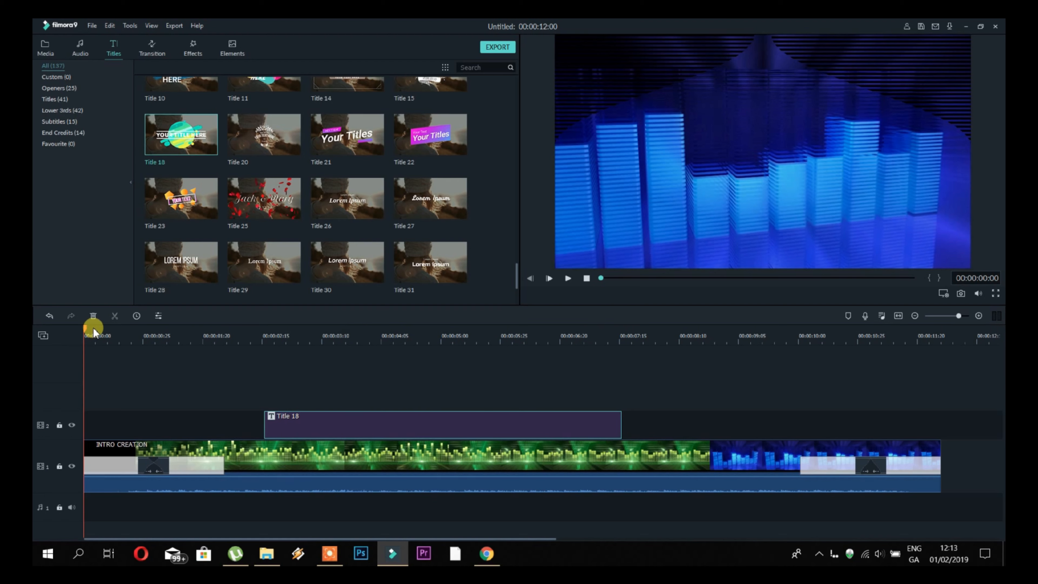
drag(84, 329, 520, 352)
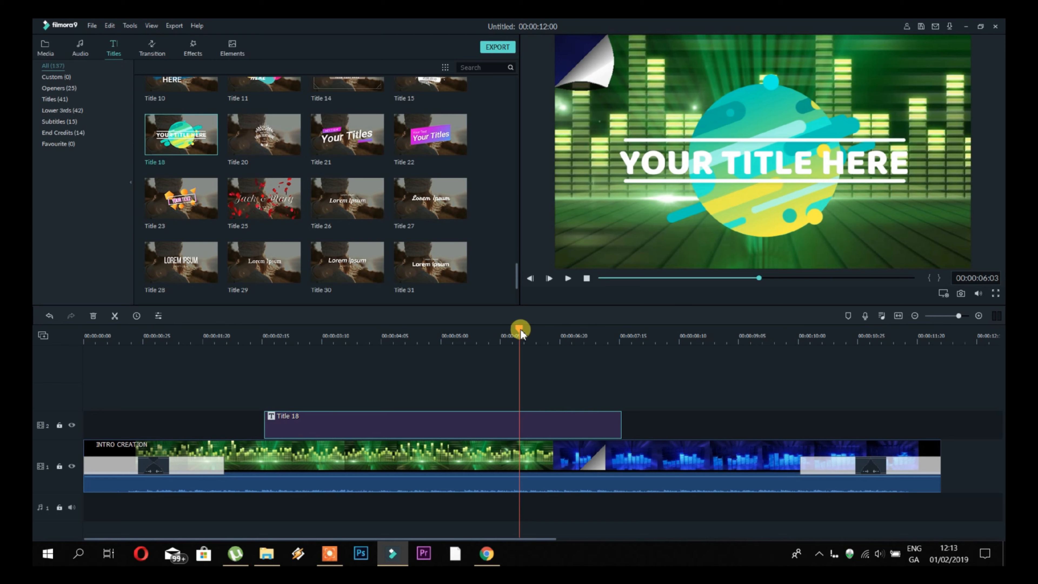
Step: Open the Title 18 text for editing at 00:00:04:26 and select the whole YOUR TITLE HERE line in the preview
drag(521, 329, 432, 331)
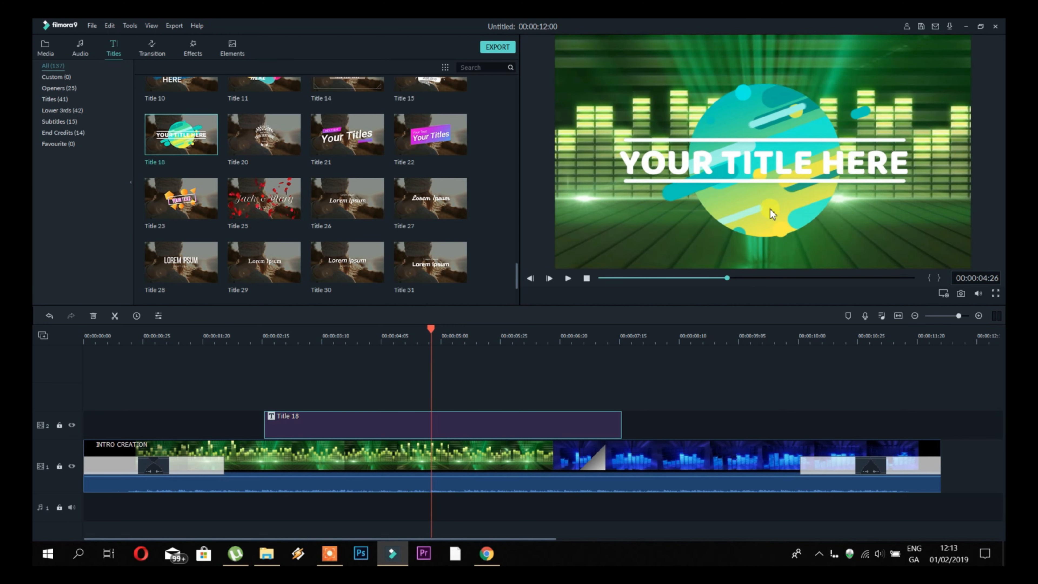
double_click(762, 157)
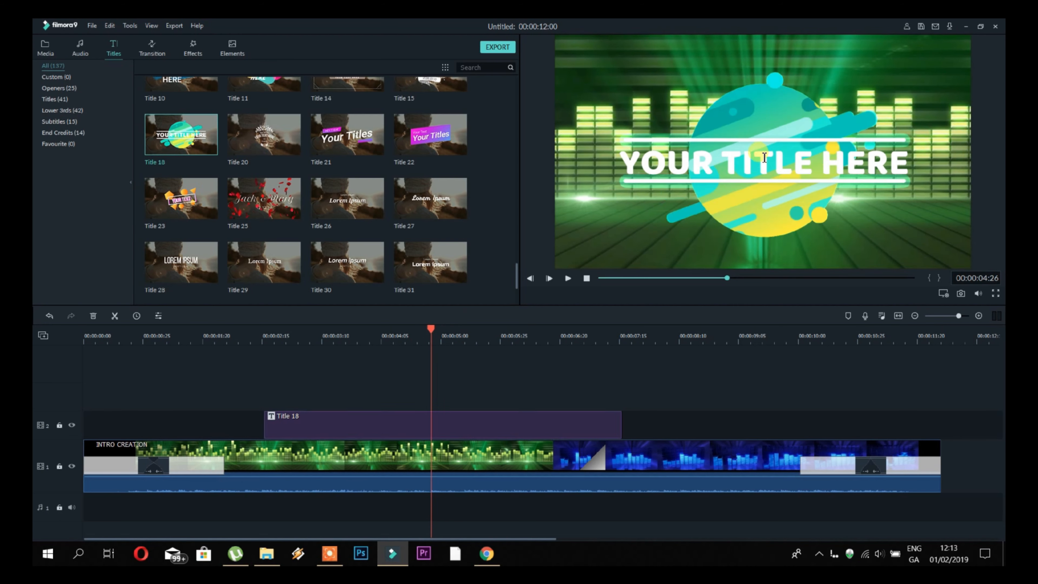
click(436, 130)
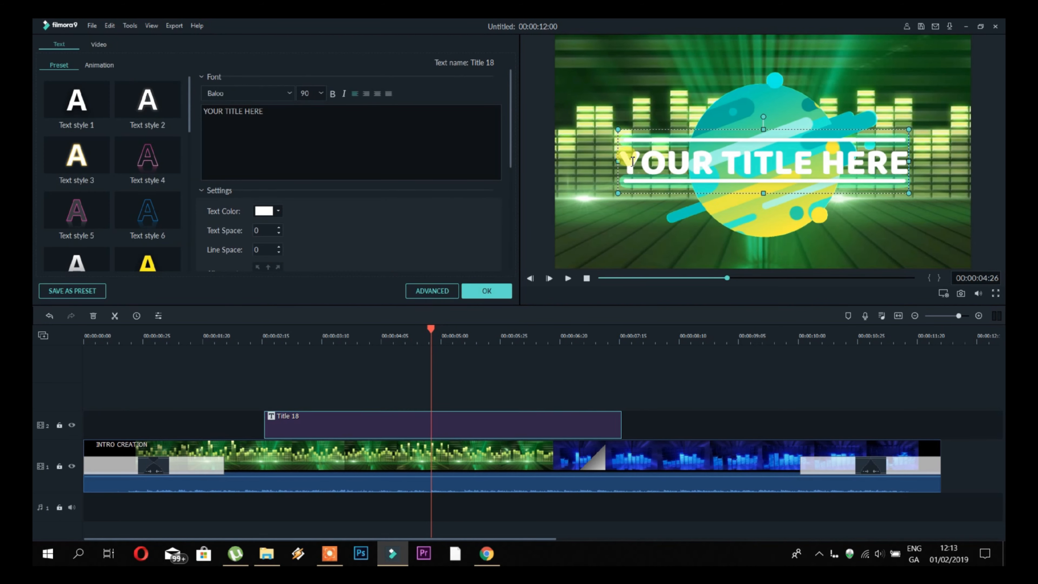
drag(624, 162, 908, 165)
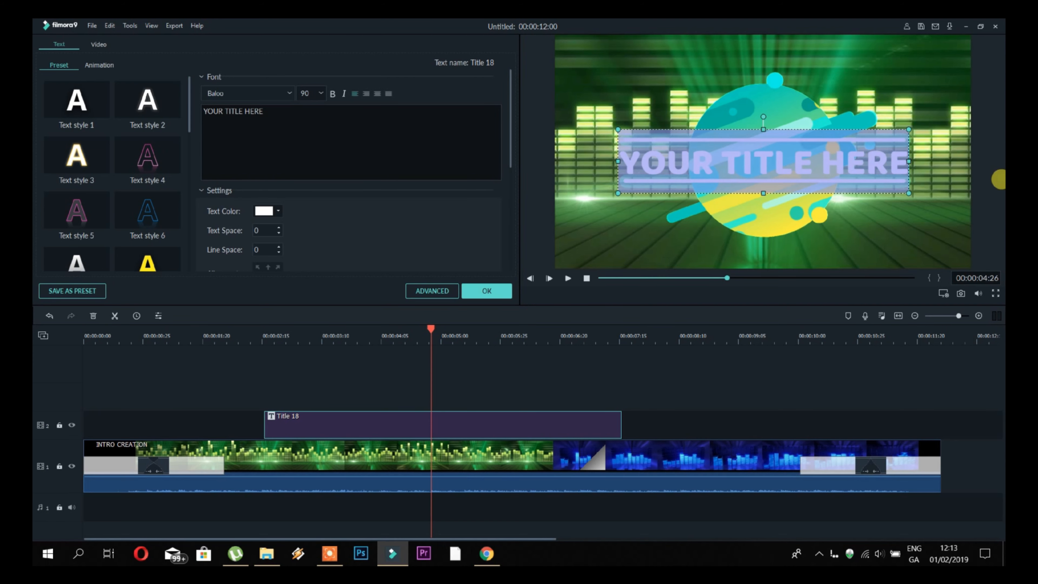
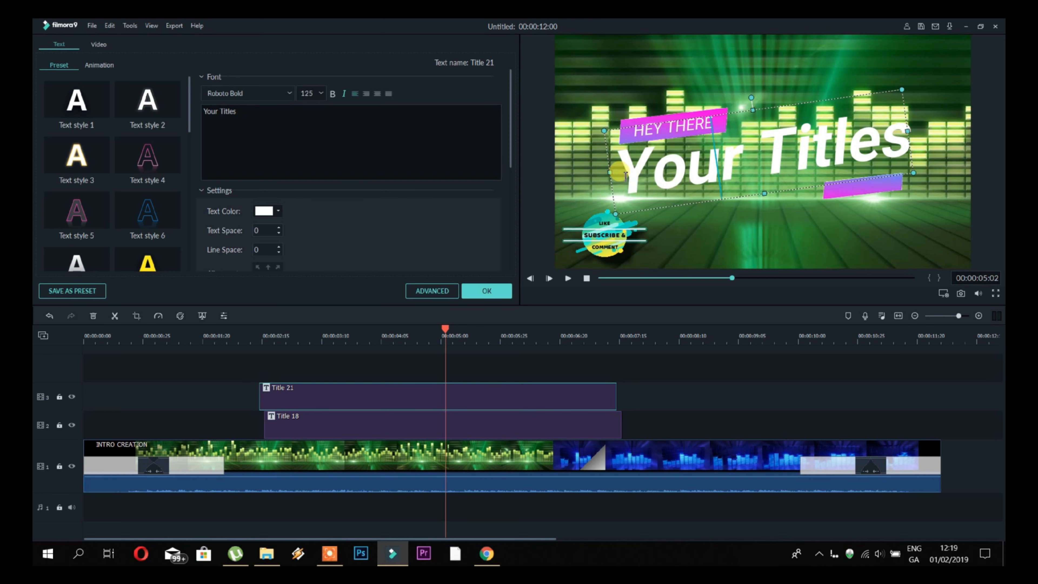
Step: Replace the Your Titles text of Title 21 with VIABLE SOLUTIONS
drag(625, 175, 1001, 131)
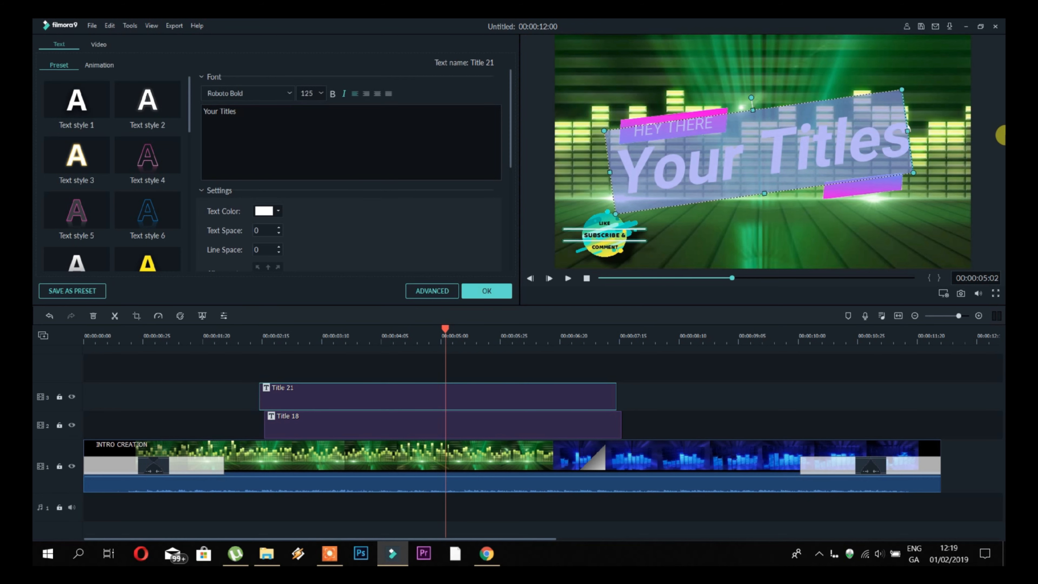
text(V)
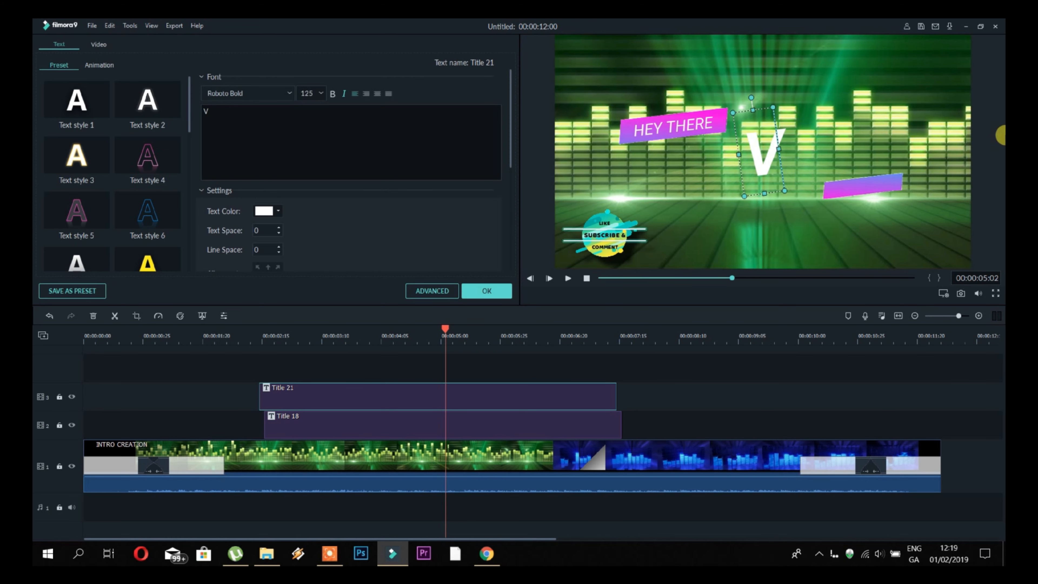
text(IA)
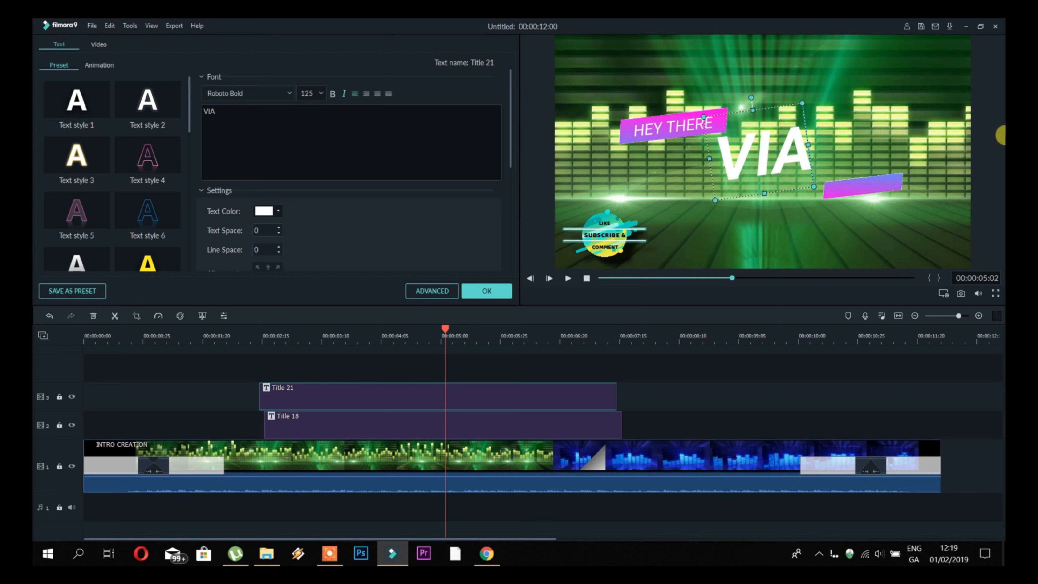
text(BLE SO)
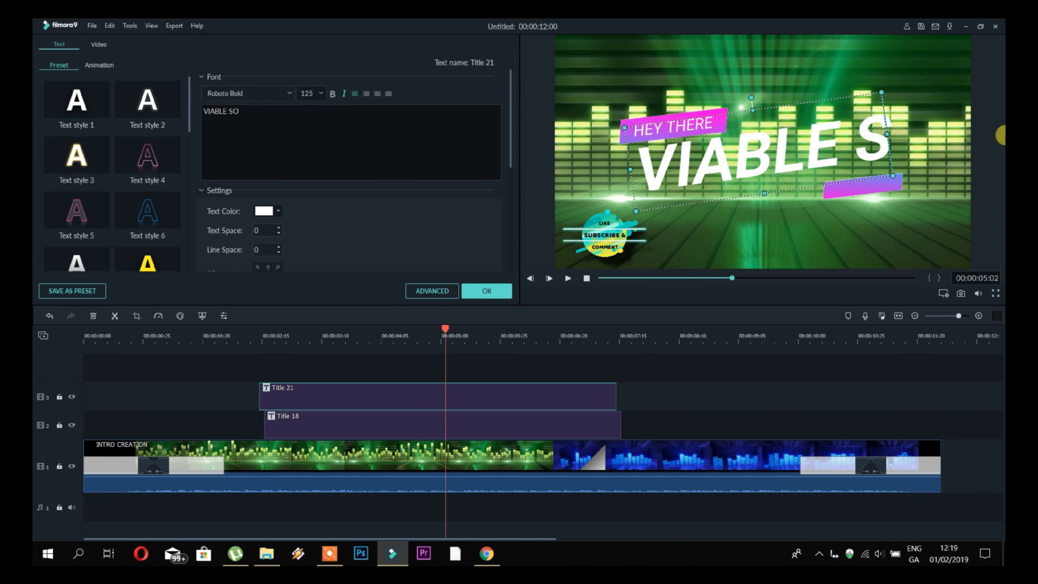
text(LUTIONS)
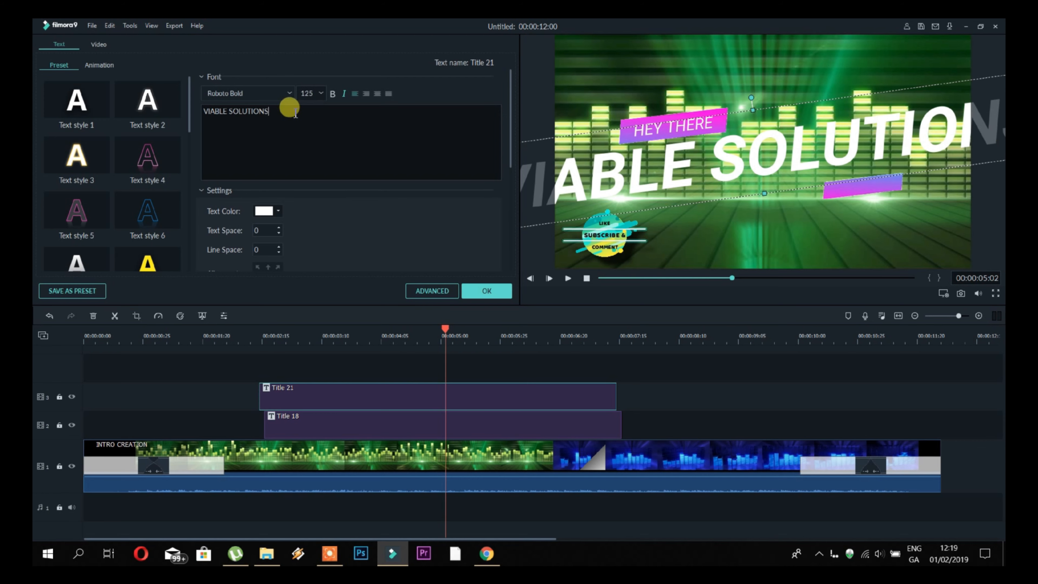
Step: Reduce the font size of the whole VIABLE SOLUTIONS text to 80
key(ctrl+a)
click(321, 92)
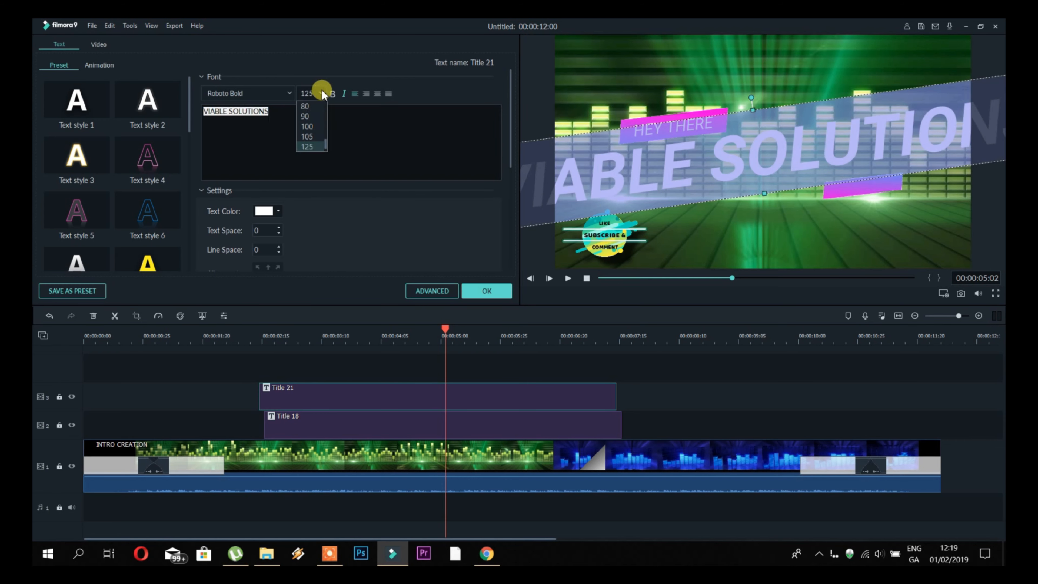
click(313, 117)
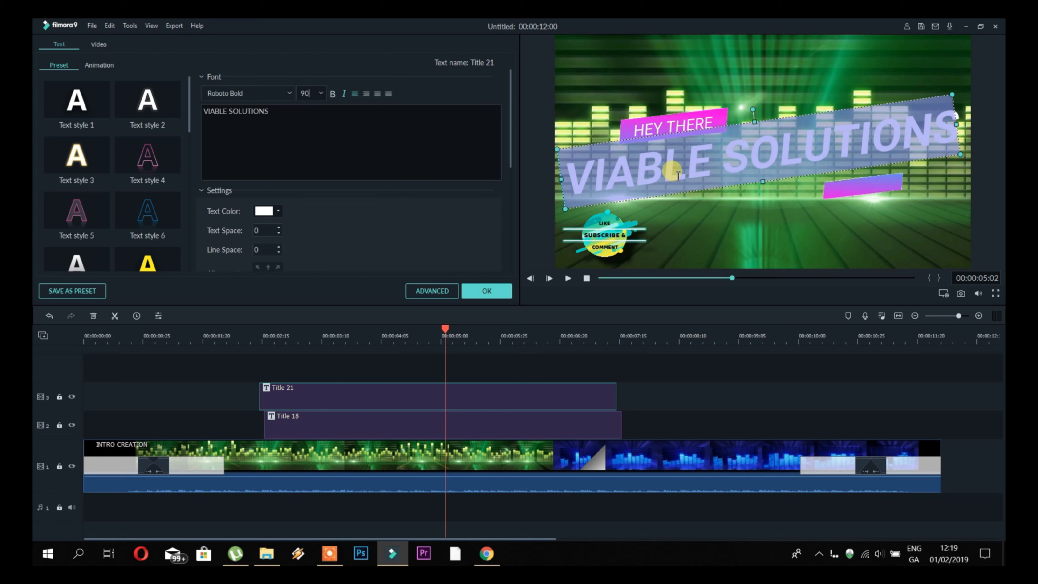
click(321, 93)
click(321, 106)
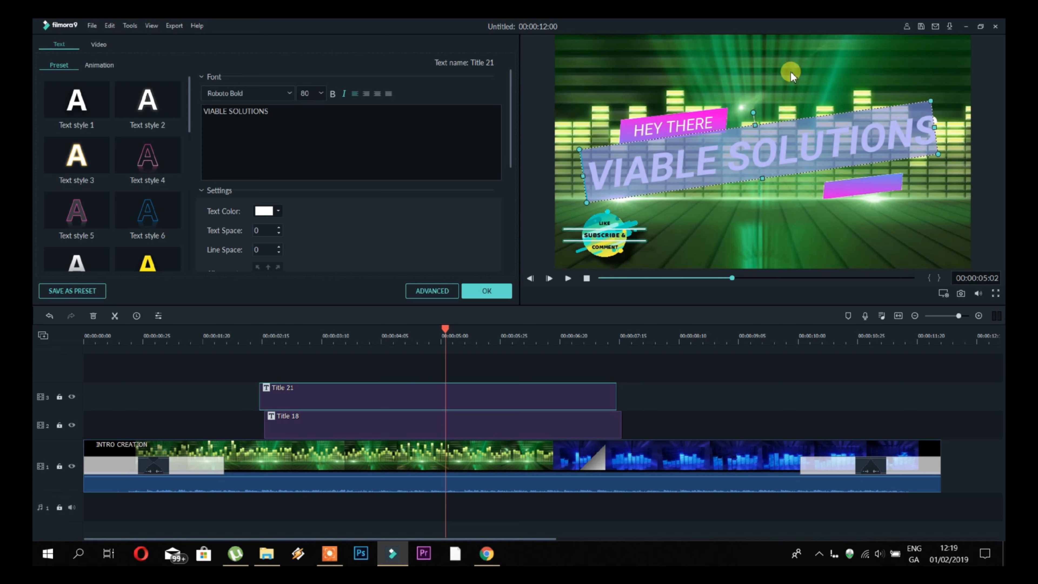
Step: Replace the small HEY THERE text of Title 21 with HELP IS HERE and deselect it
click(712, 123)
double_click(703, 123)
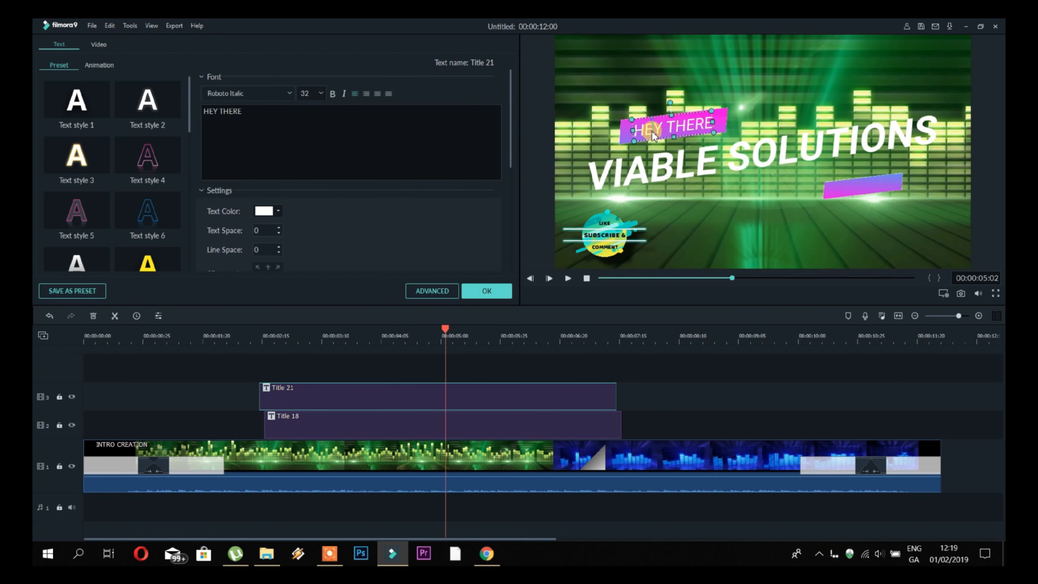
drag(288, 112, 165, 109)
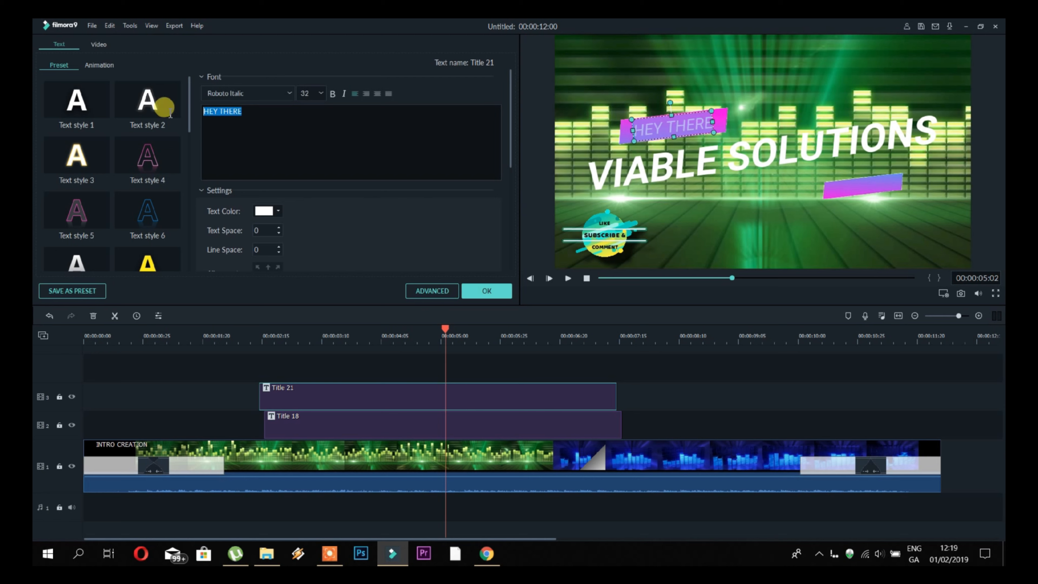
text(HELP)
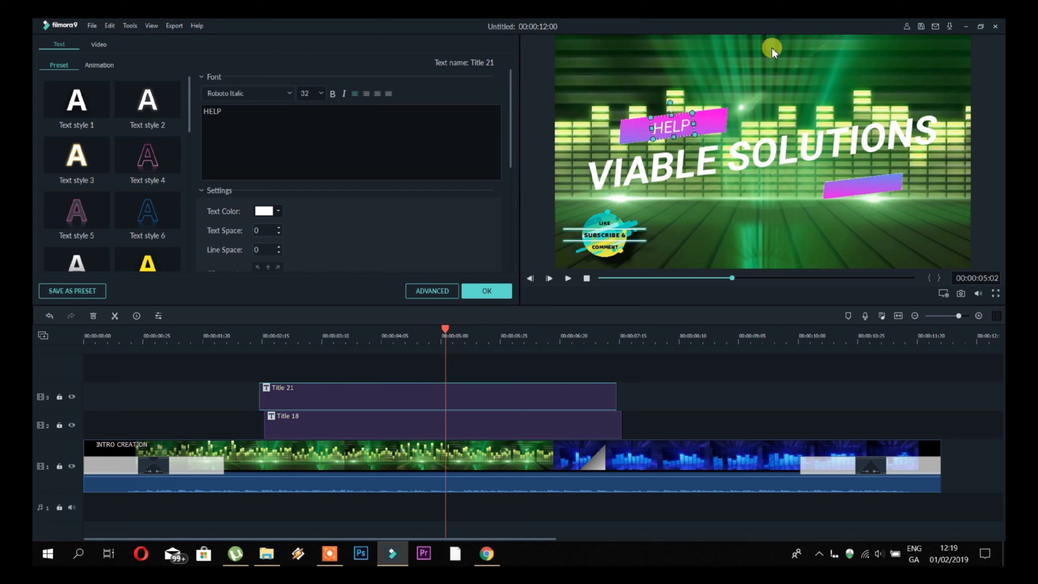
text( IS HERE)
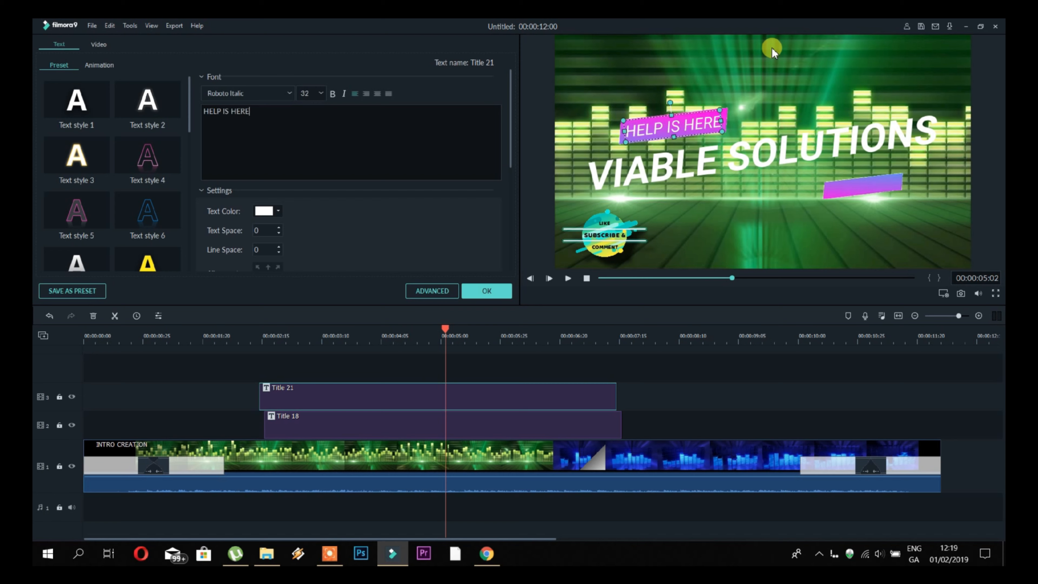
click(760, 104)
click(845, 59)
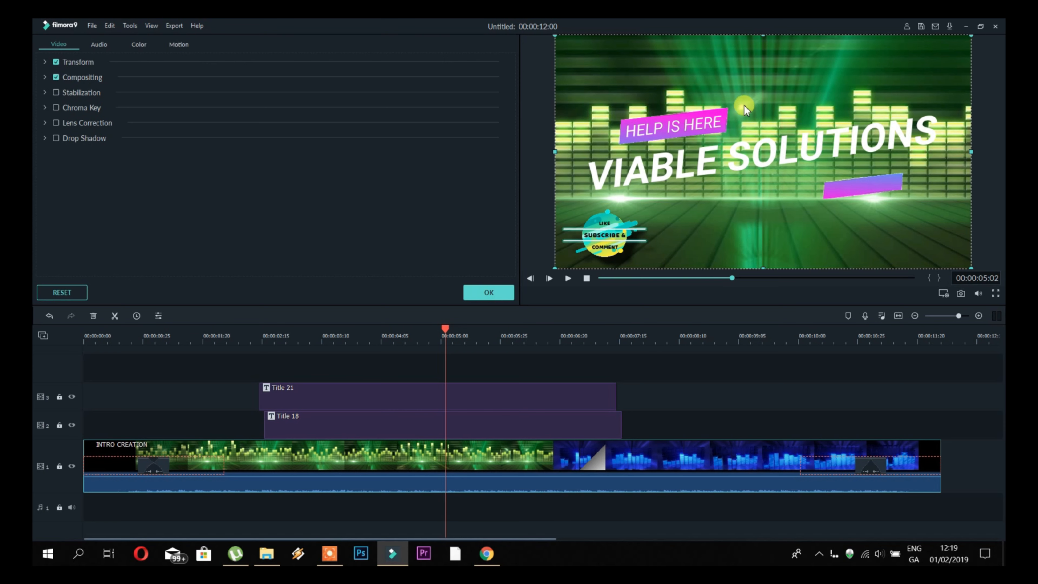
Step: Resize the banner shape of Title 21 so its pink bar frames the HELP IS HERE text, and deselect it
click(699, 124)
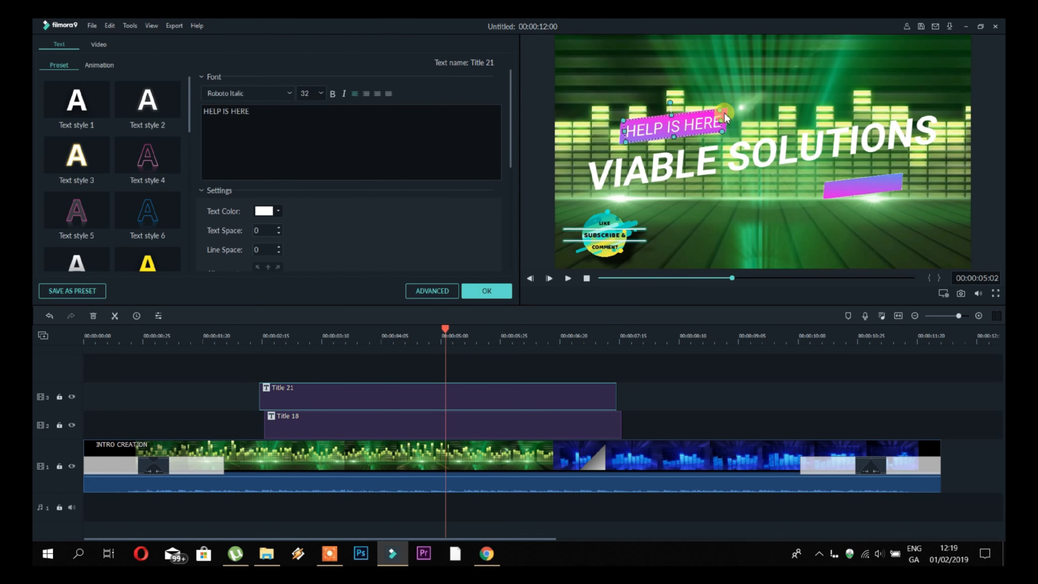
click(724, 118)
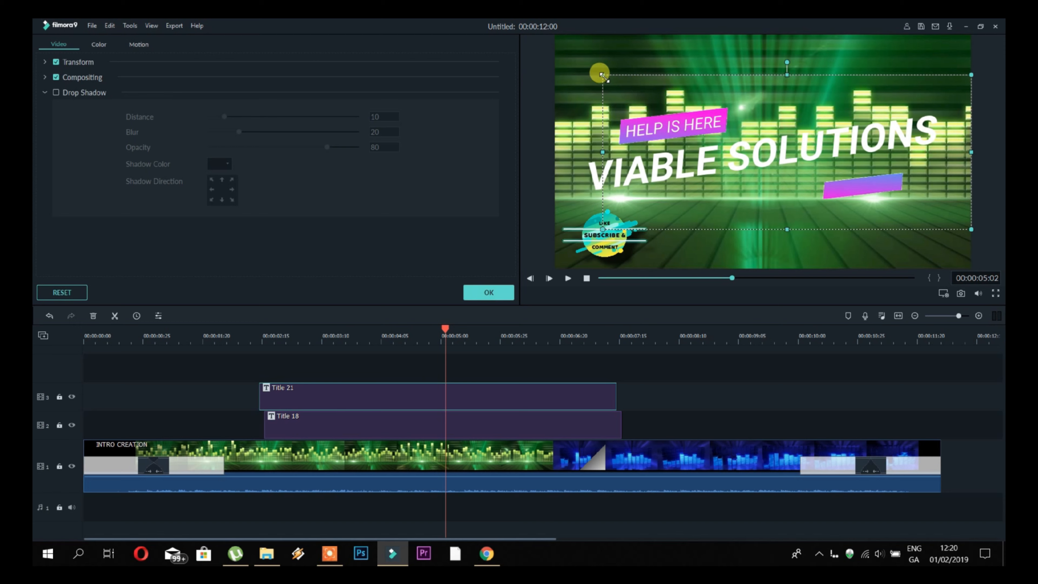
drag(601, 74, 683, 74)
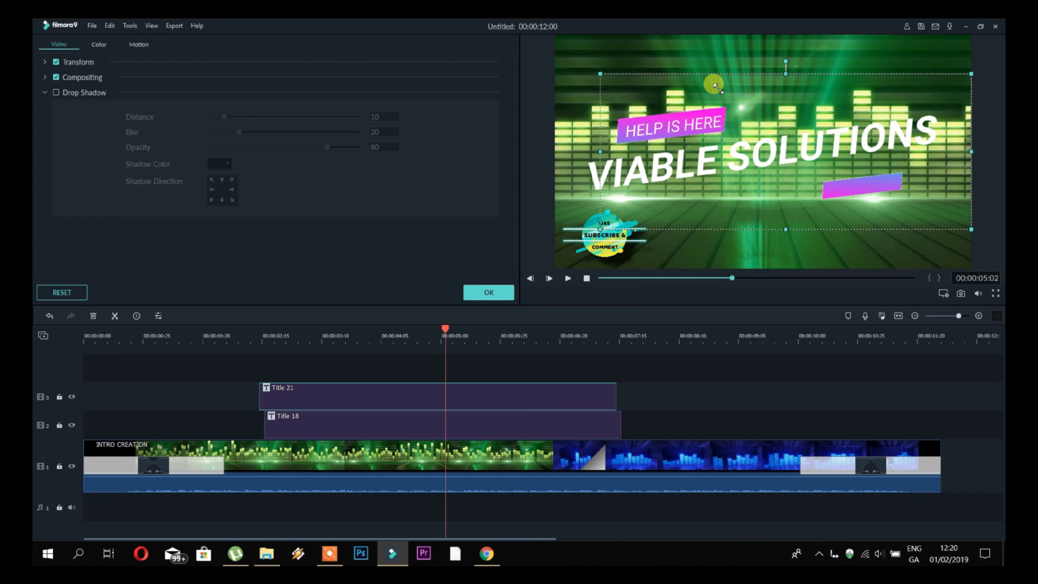
drag(715, 86, 638, 87)
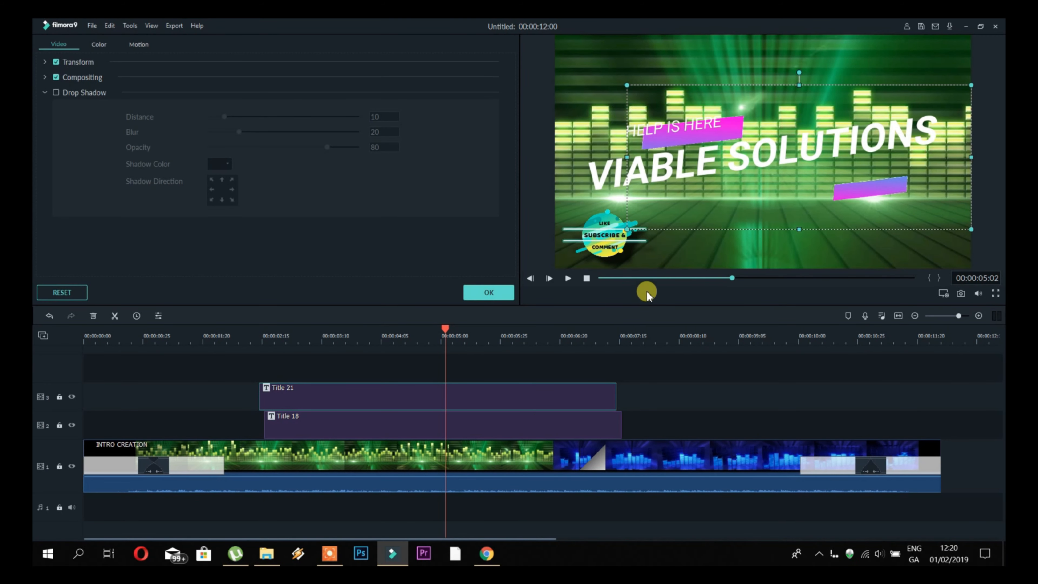
drag(627, 84, 603, 76)
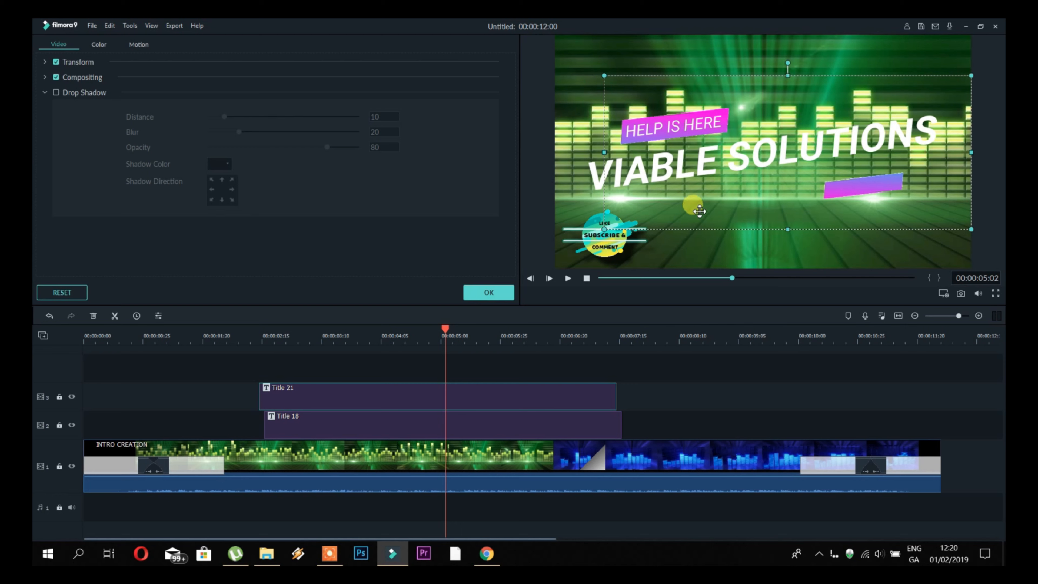
click(770, 251)
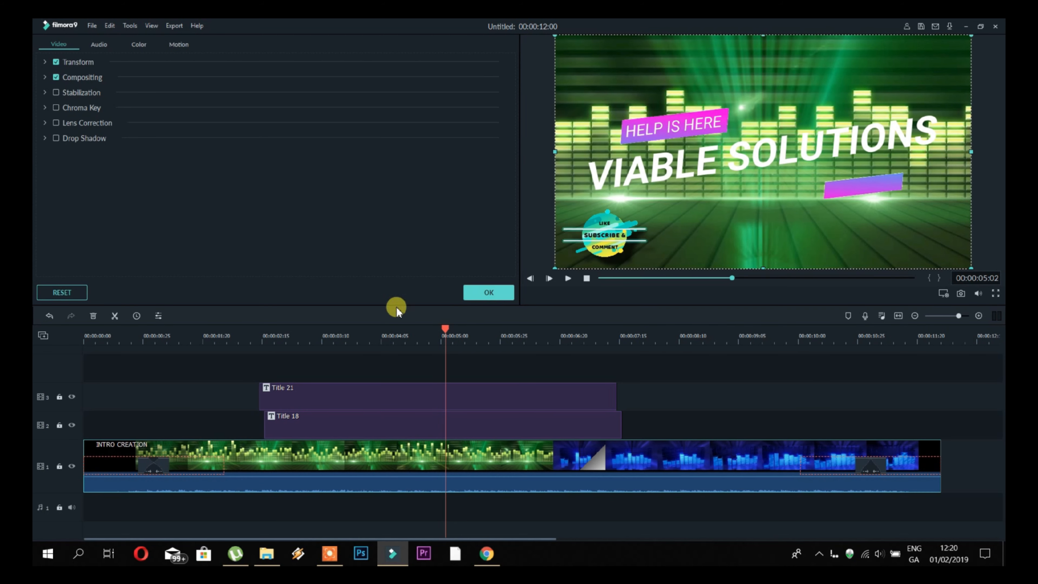
Step: Play the video from the beginning to check both titles, and return the playhead to 00:00:04:29
drag(447, 328, 66, 344)
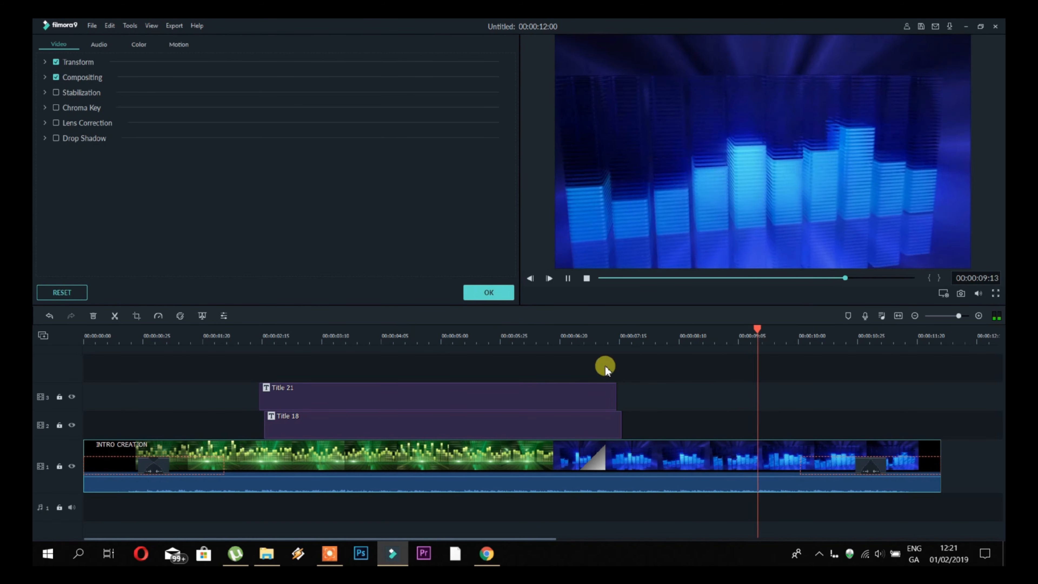
click(586, 279)
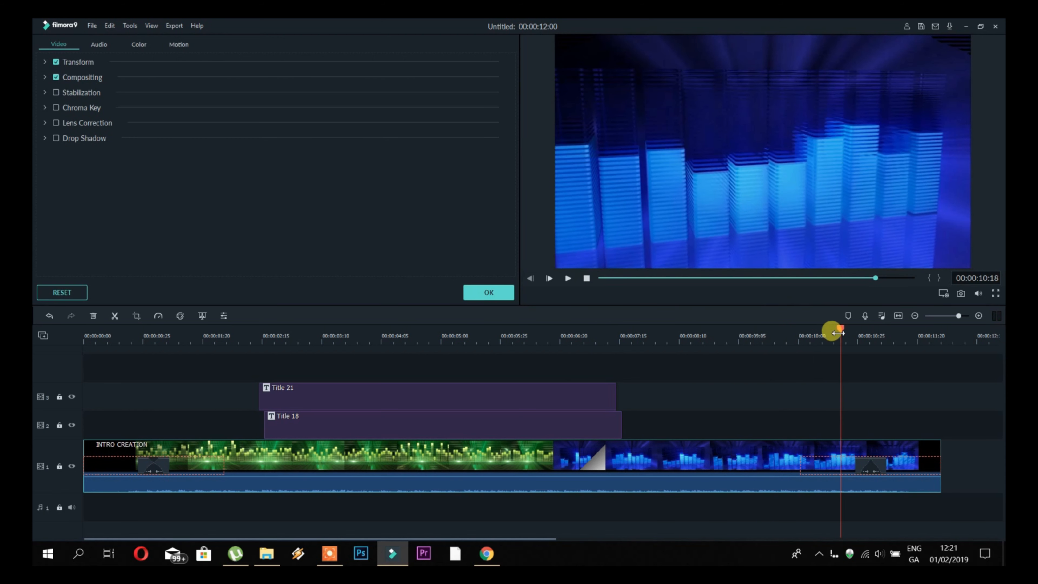
drag(841, 329, 439, 335)
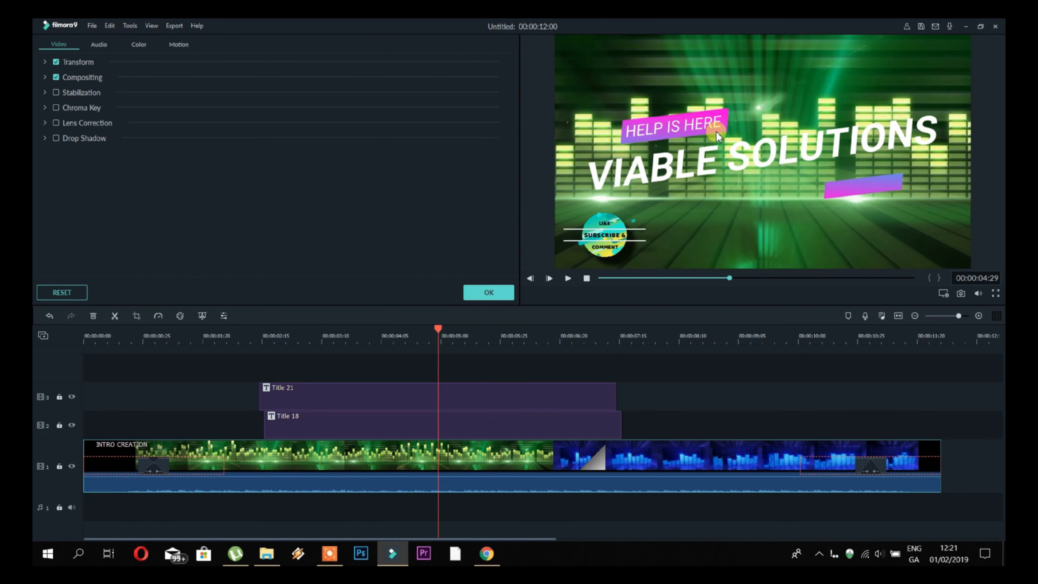
Step: Add a drop shadow to the banner shape of Title 21 with distance 6, blur 4 and opacity 75
click(723, 118)
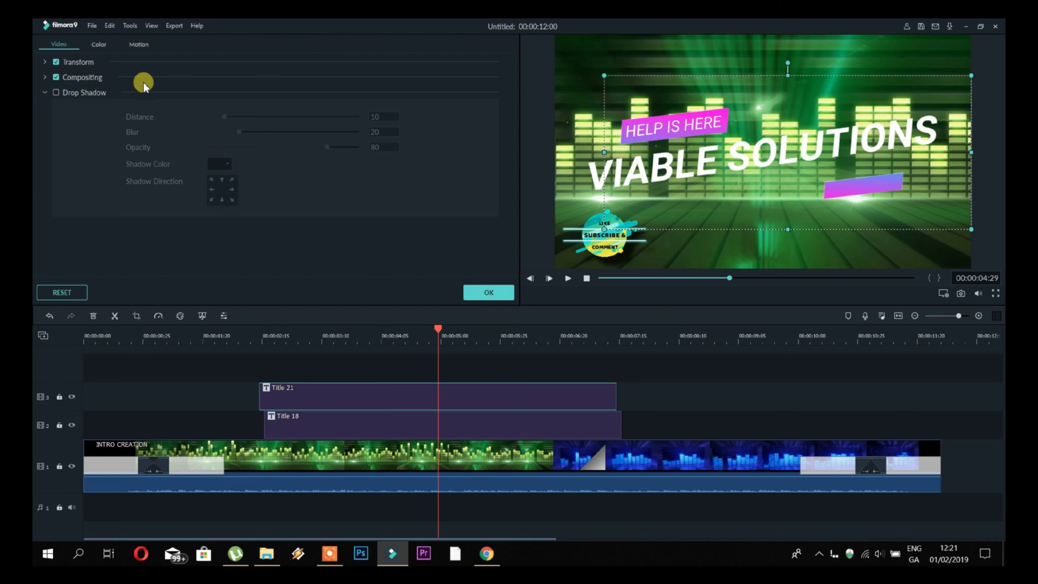
click(56, 93)
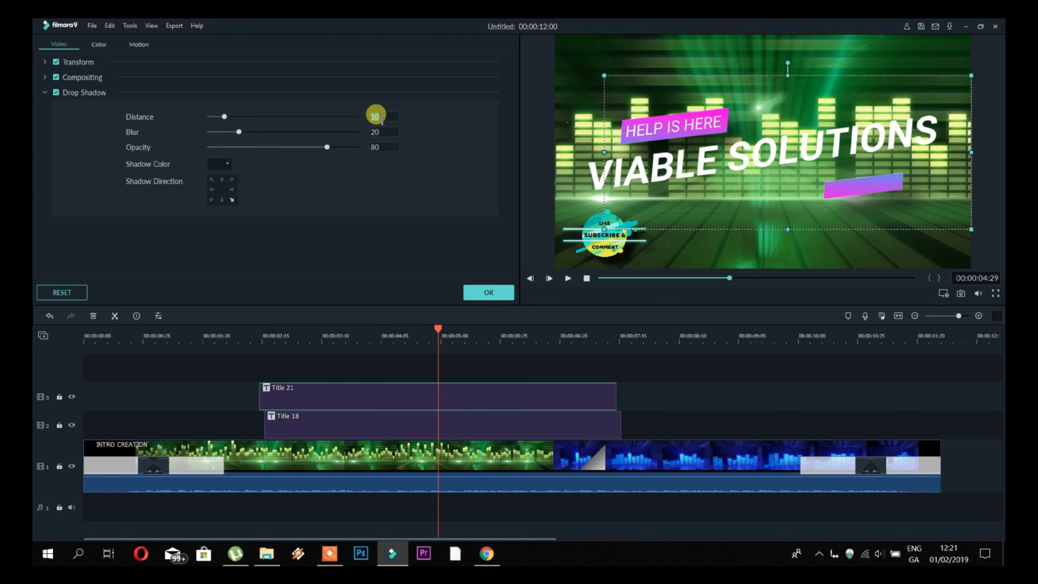
drag(344, 133, 214, 133)
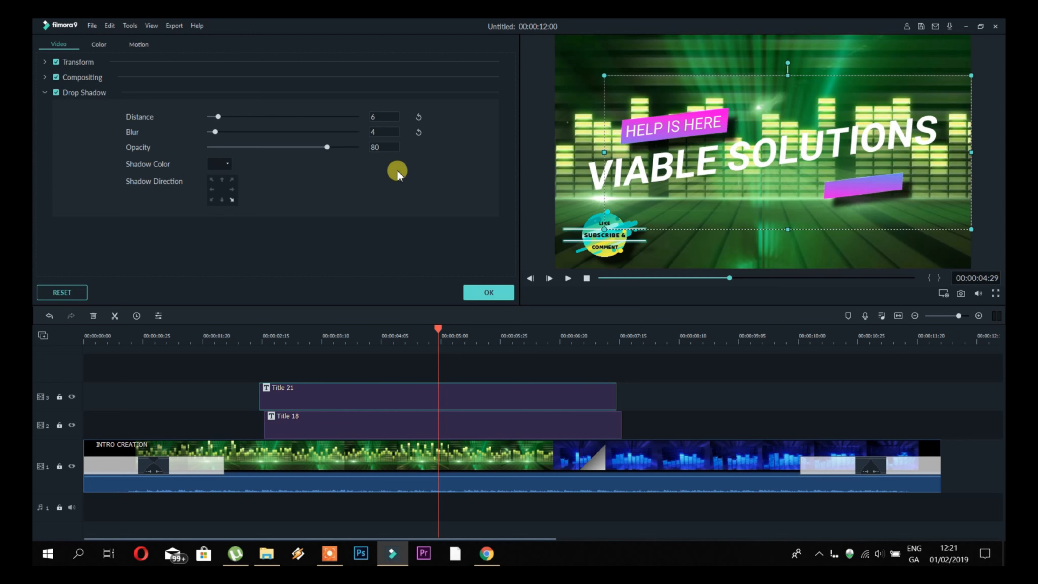
drag(330, 148, 326, 148)
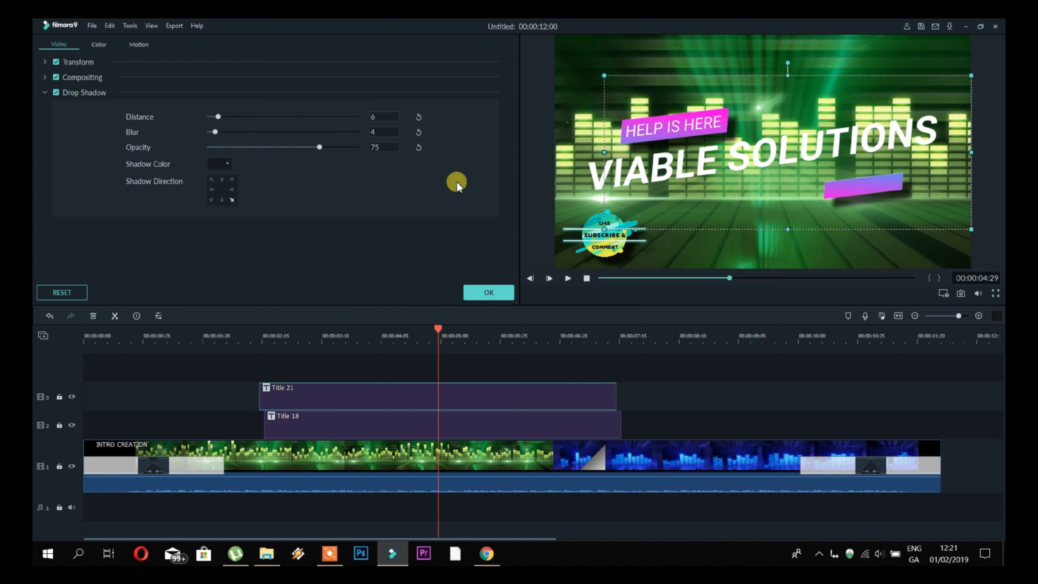
click(494, 292)
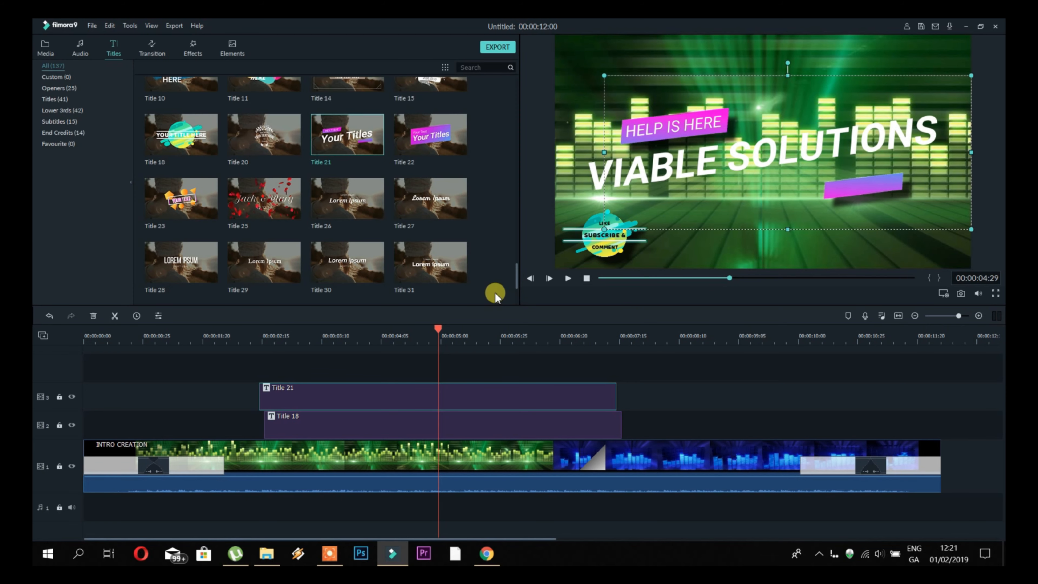
Step: Open the text settings of VIABLE SOLUTIONS in Title 21, followed by those of Title 18
click(705, 171)
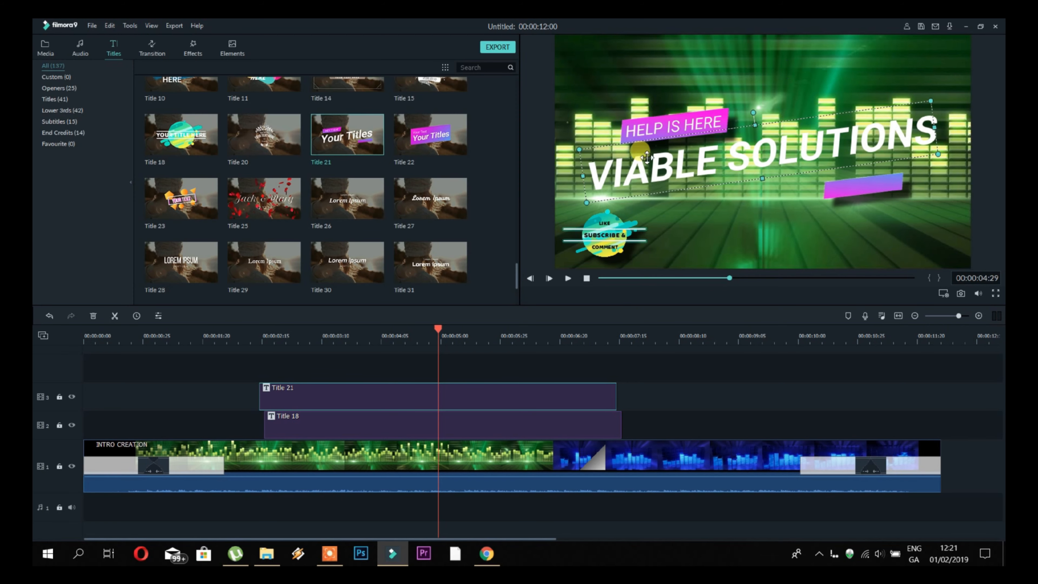
double_click(499, 395)
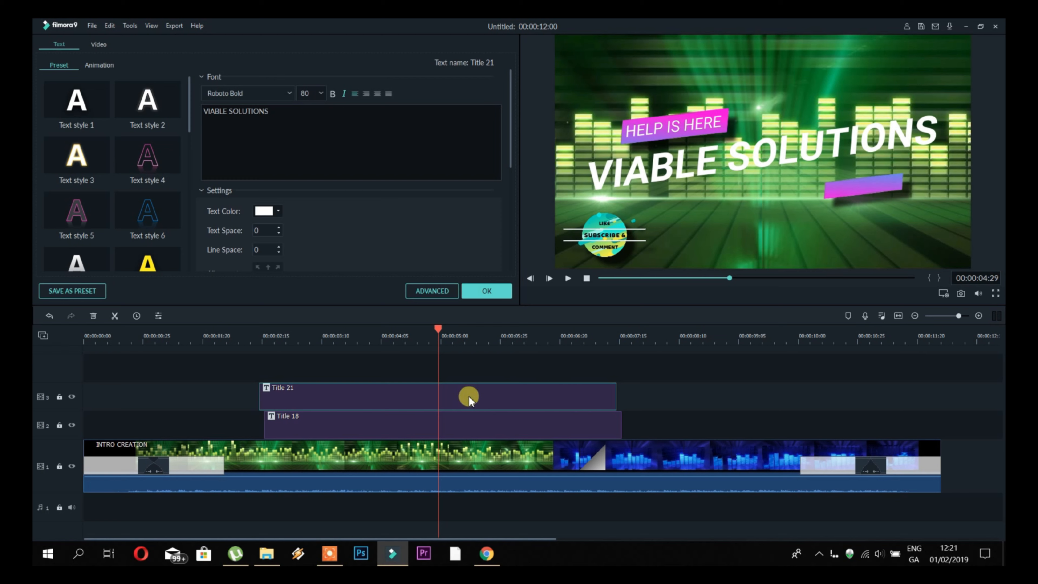
click(366, 432)
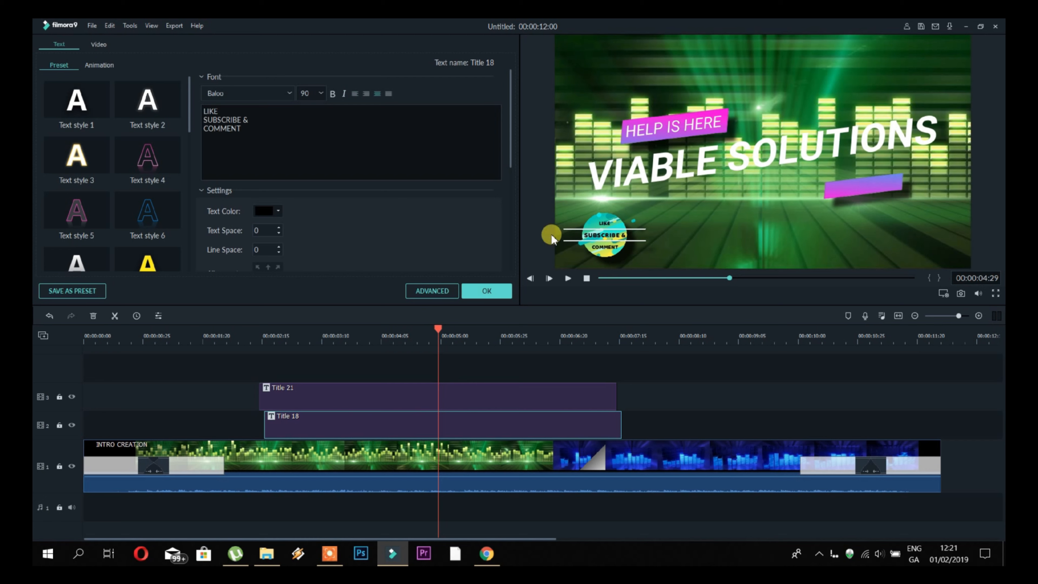
Step: Apply Text style 20 to the VIABLE SOLUTIONS text in Title 21, and deselect the text
click(367, 398)
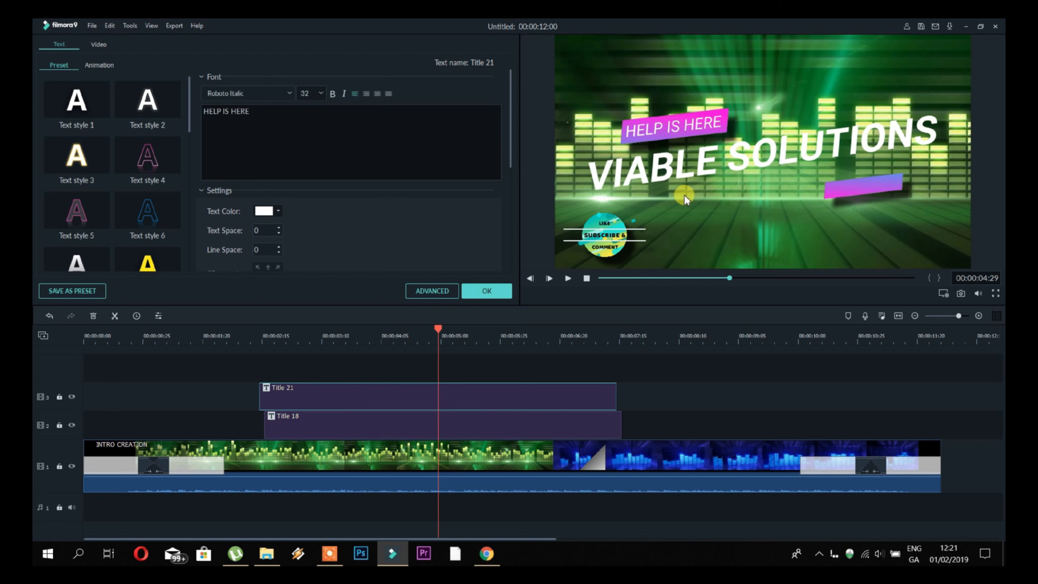
click(740, 163)
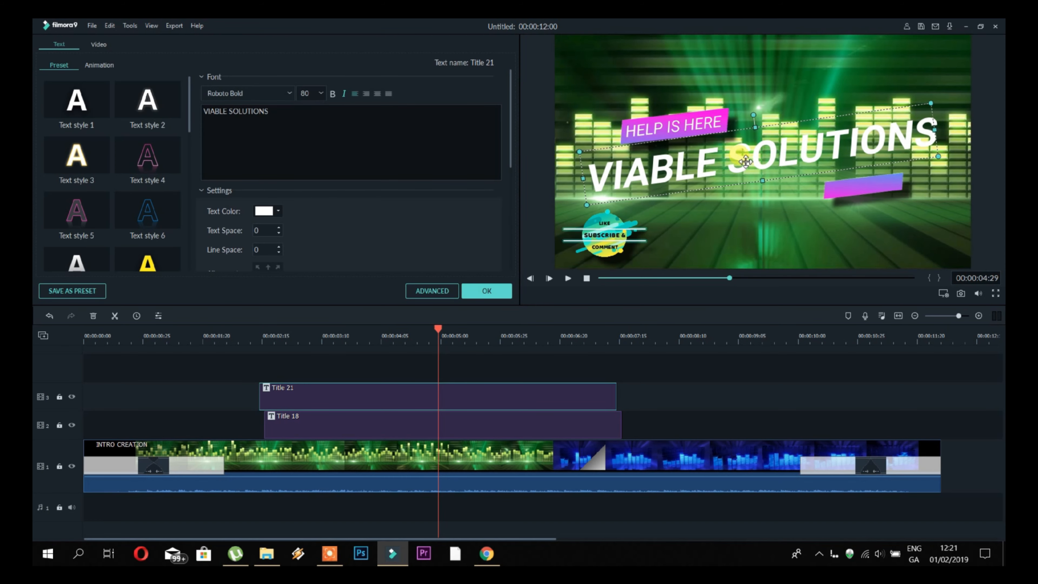
click(595, 180)
mouse_move(161, 126)
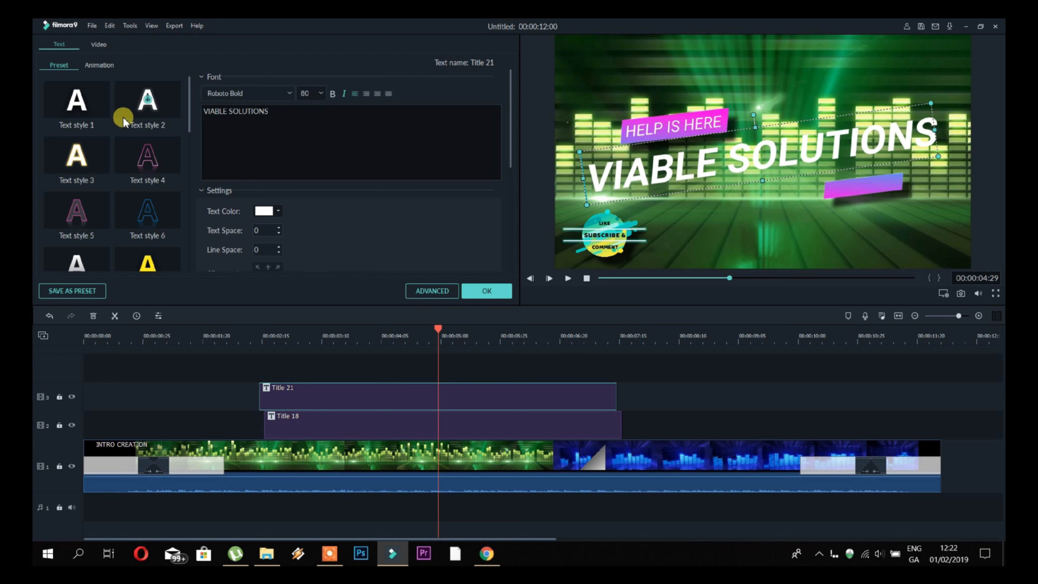
scroll(123, 116, down, 5)
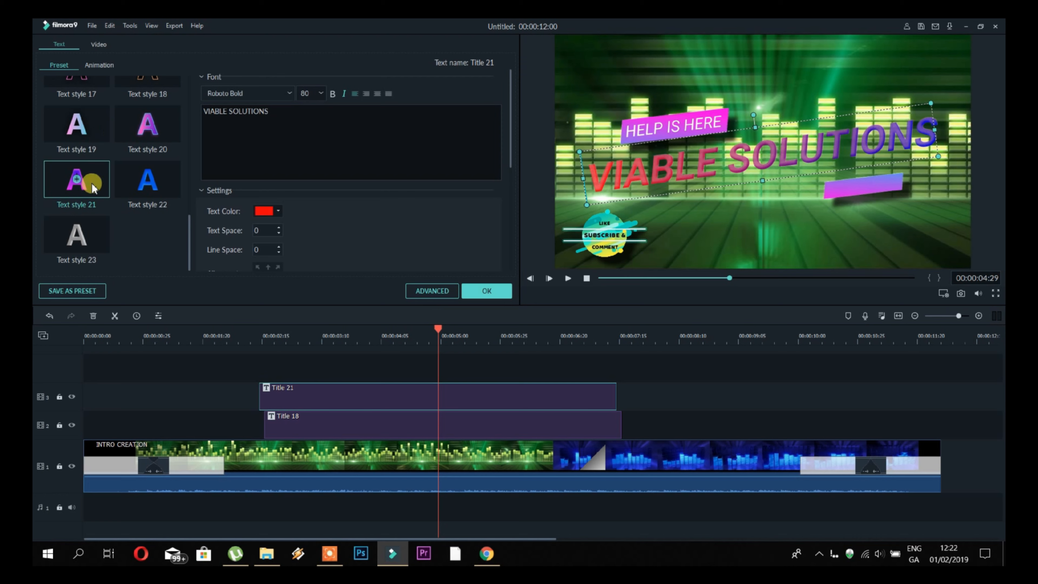
click(143, 132)
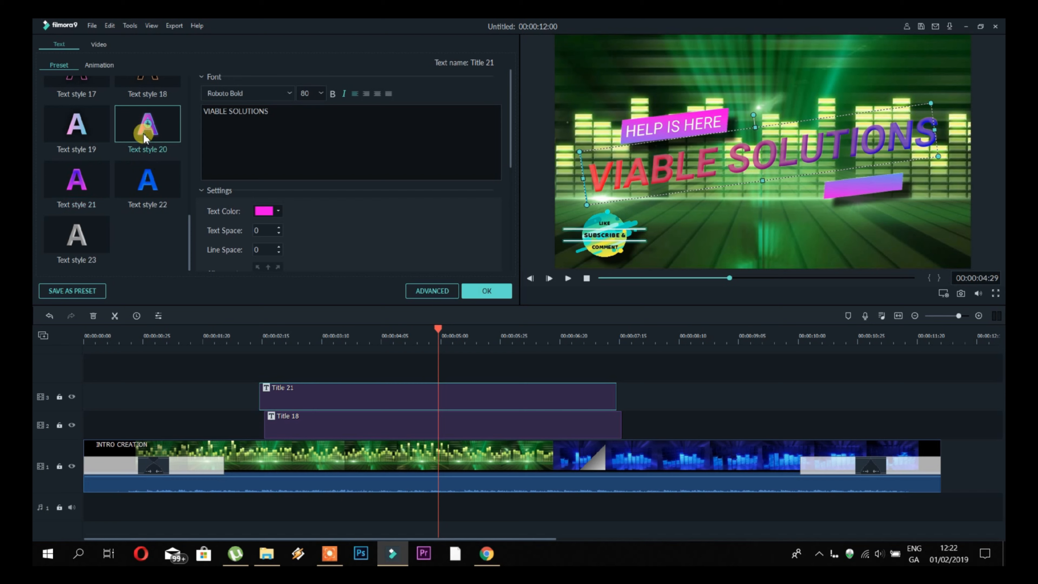
click(795, 219)
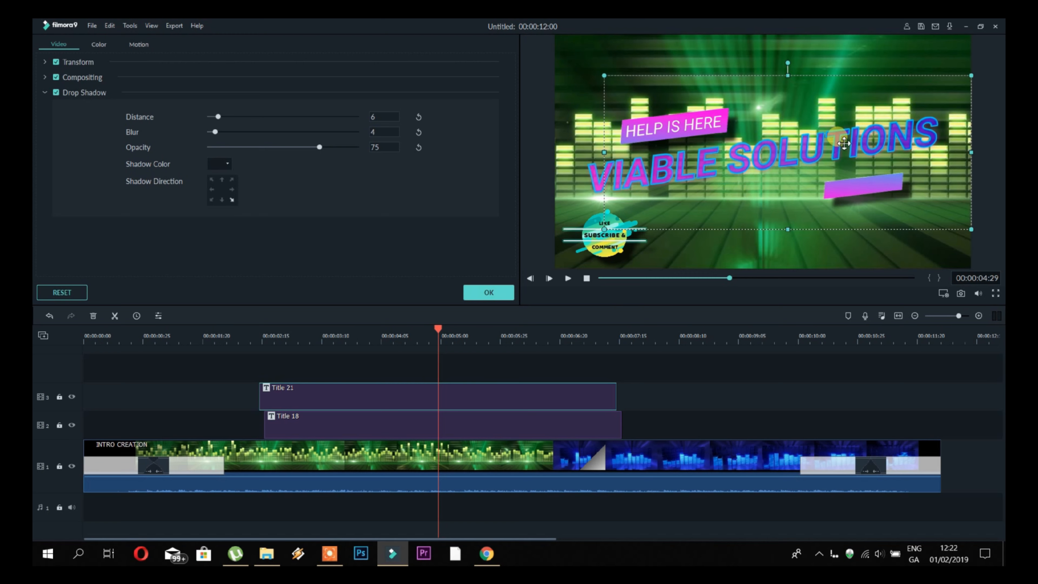
Step: Examine the transform and compositing settings and the animation presets for the VIABLE SOLUTIONS text, and close its settings
click(705, 164)
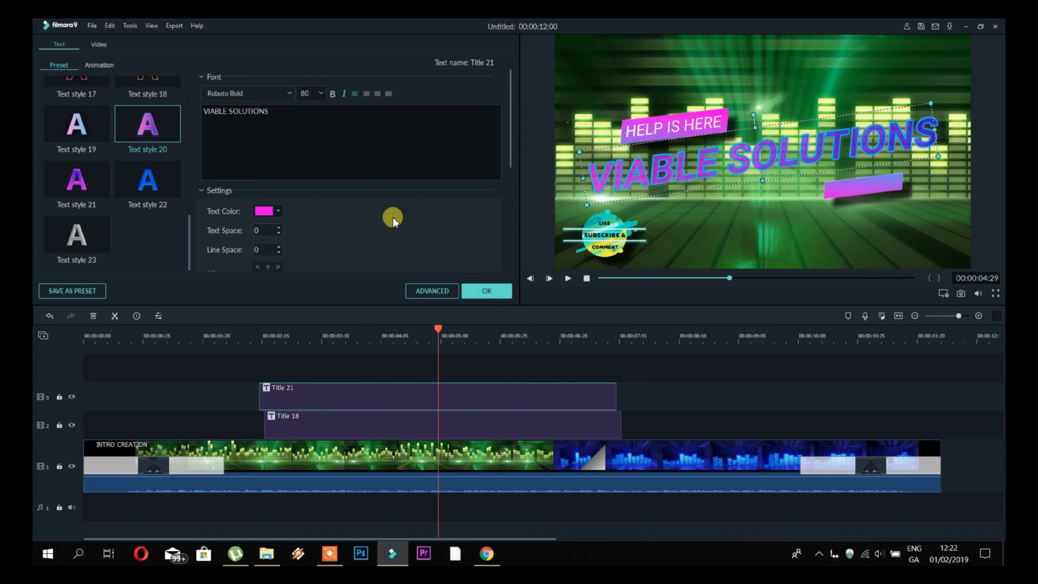
scroll(393, 217, down, 4)
scroll(393, 221, down, 3)
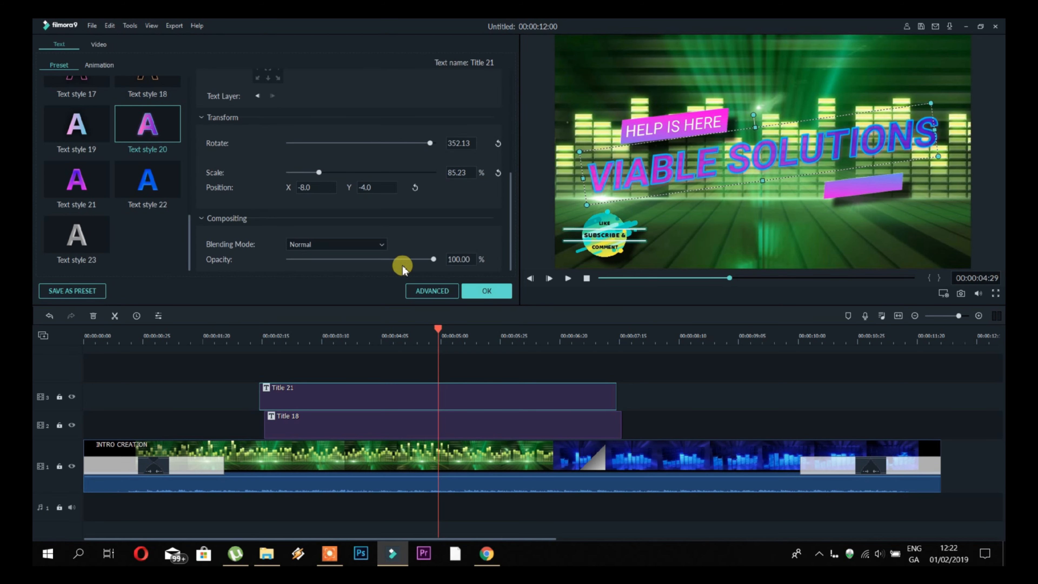
scroll(407, 232, up, 4)
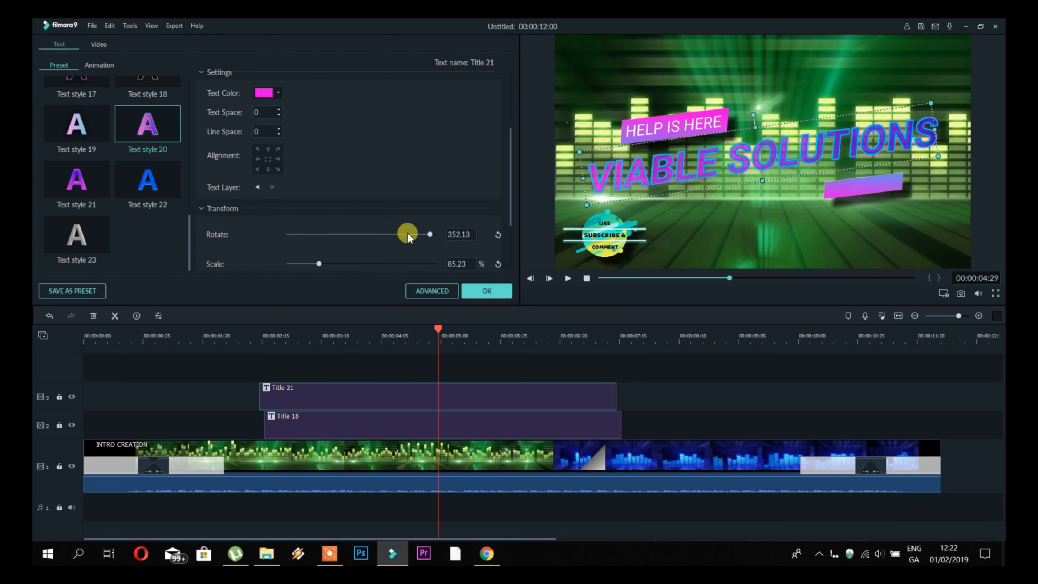
scroll(407, 232, up, 3)
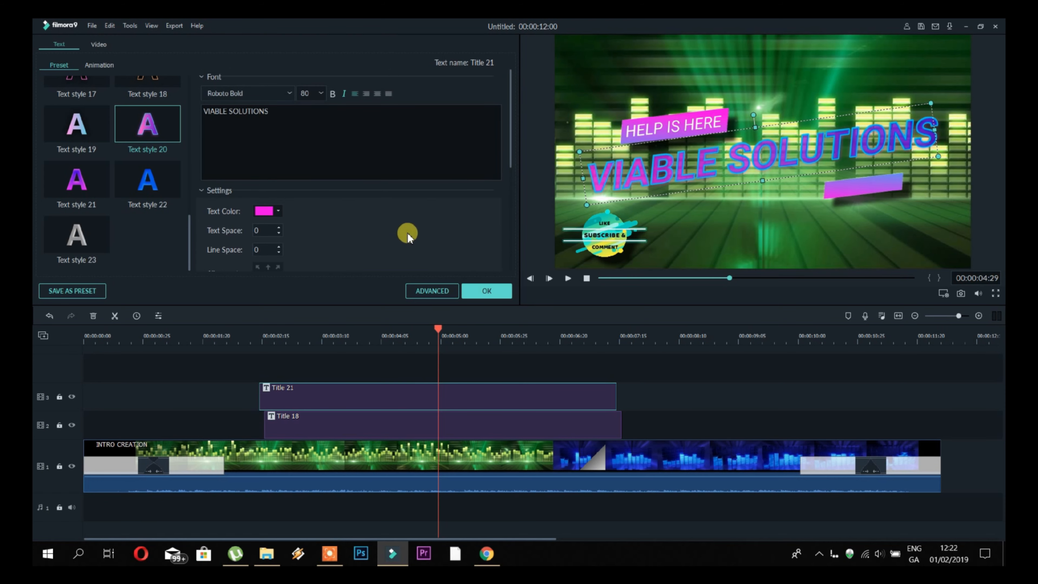
scroll(407, 232, down, 6)
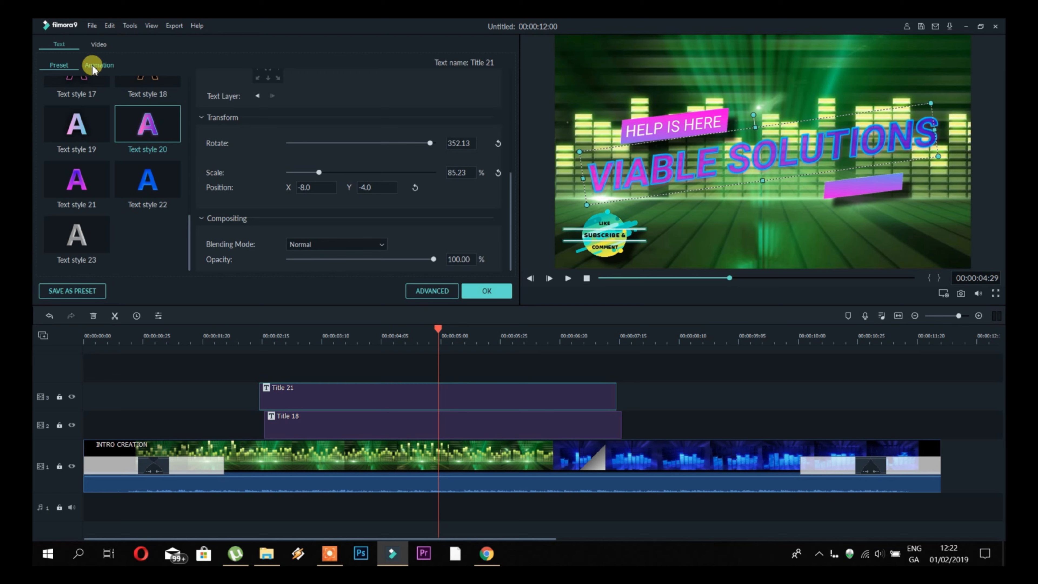
click(99, 68)
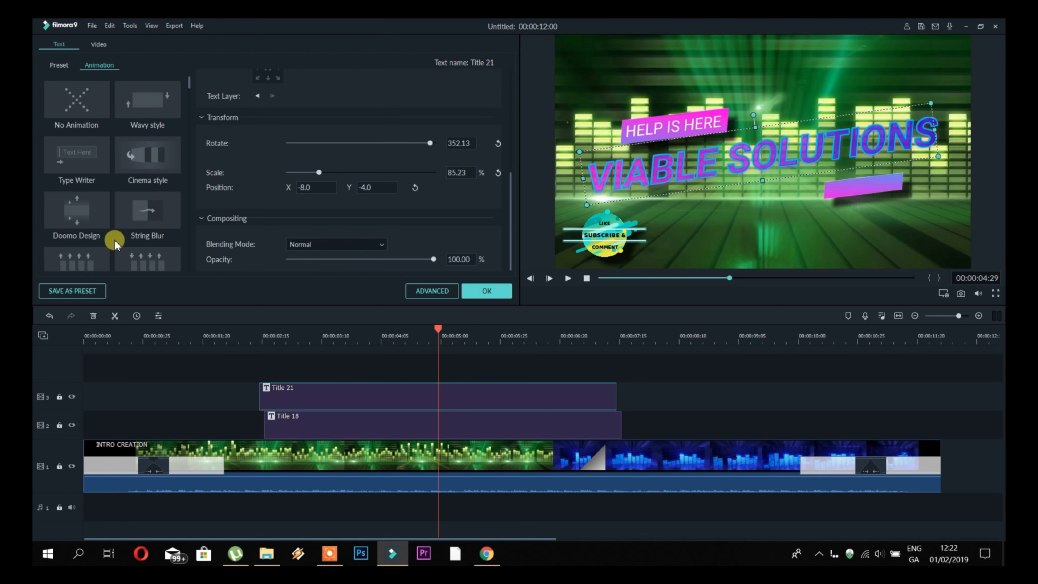
scroll(123, 213, down, 3)
scroll(123, 201, down, 5)
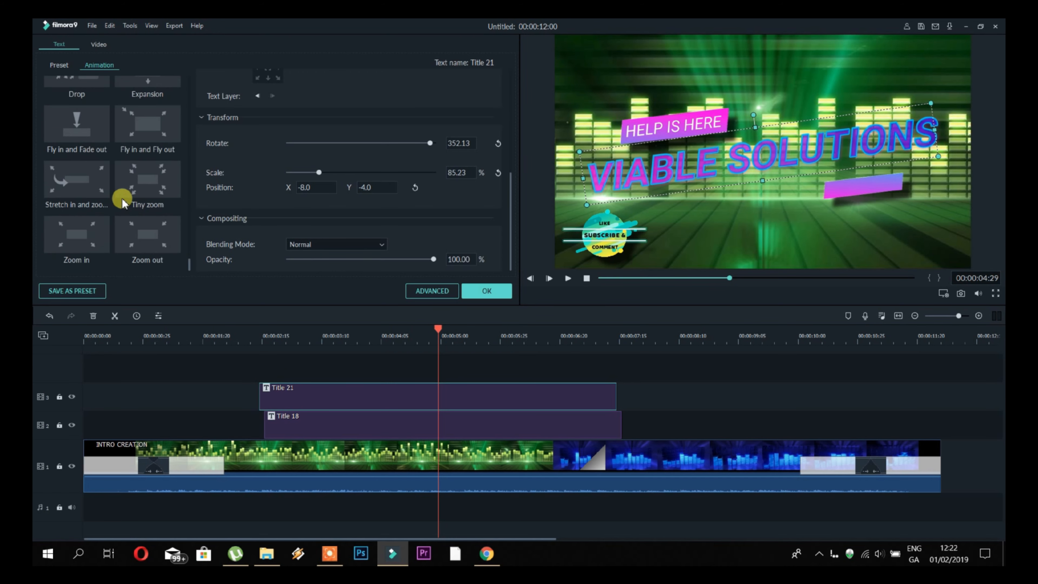
click(482, 291)
Step: Shift Title 21 to start at about 00:00:01:12, and extend it to about 00:00:09:24 and Title 18 to about 00:00:10:22
mouse_move(259, 399)
mouse_down()
mouse_move(197, 399)
mouse_move(256, 399)
mouse_up()
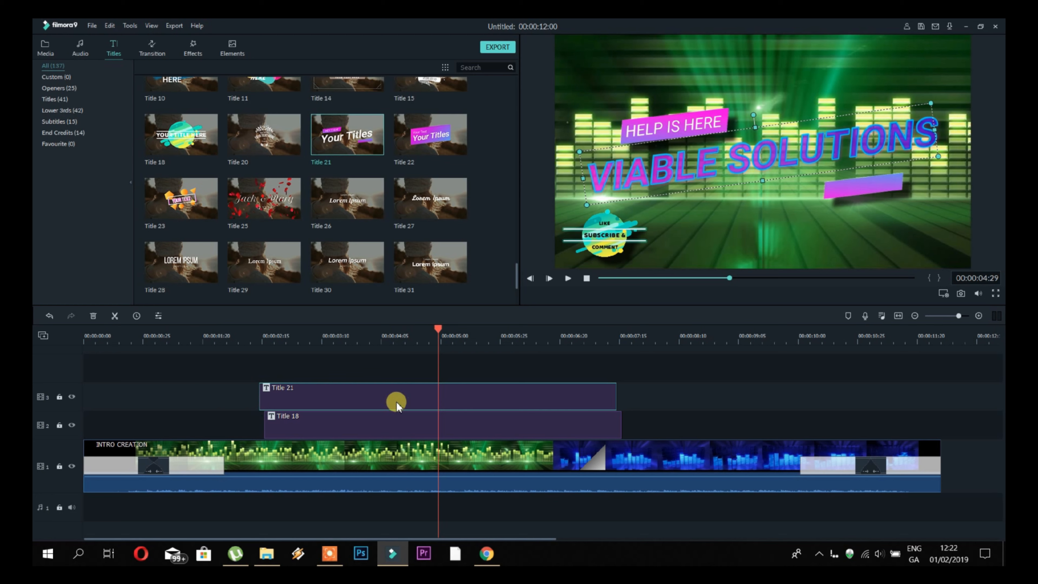
drag(413, 400, 338, 401)
drag(542, 395, 783, 394)
drag(620, 426, 847, 427)
drag(848, 428, 848, 428)
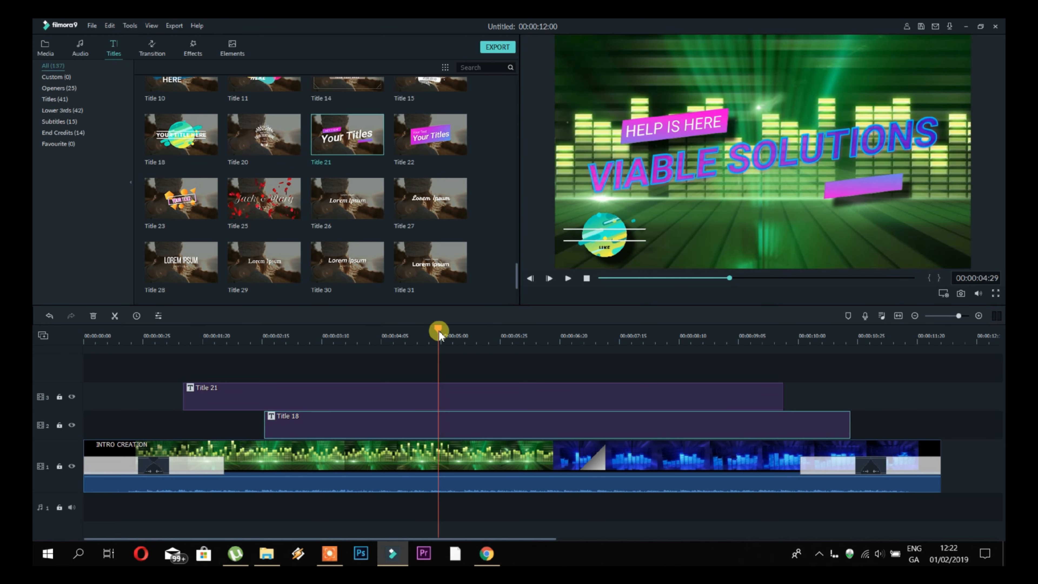
Step: Play the video from the beginning to check the titles, and replay the ending from 00:00:07:22
drag(438, 327, 80, 330)
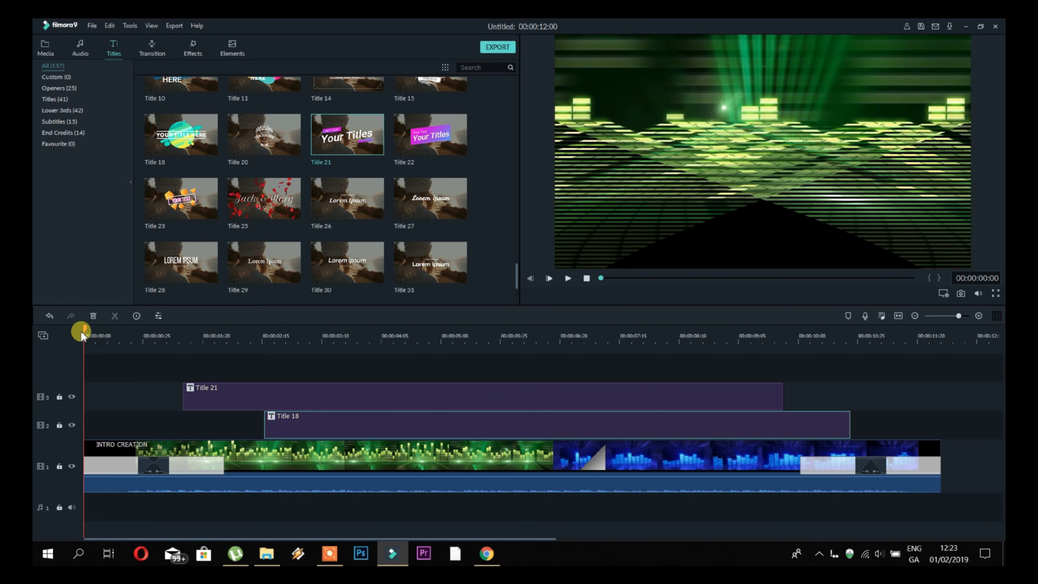
click(569, 278)
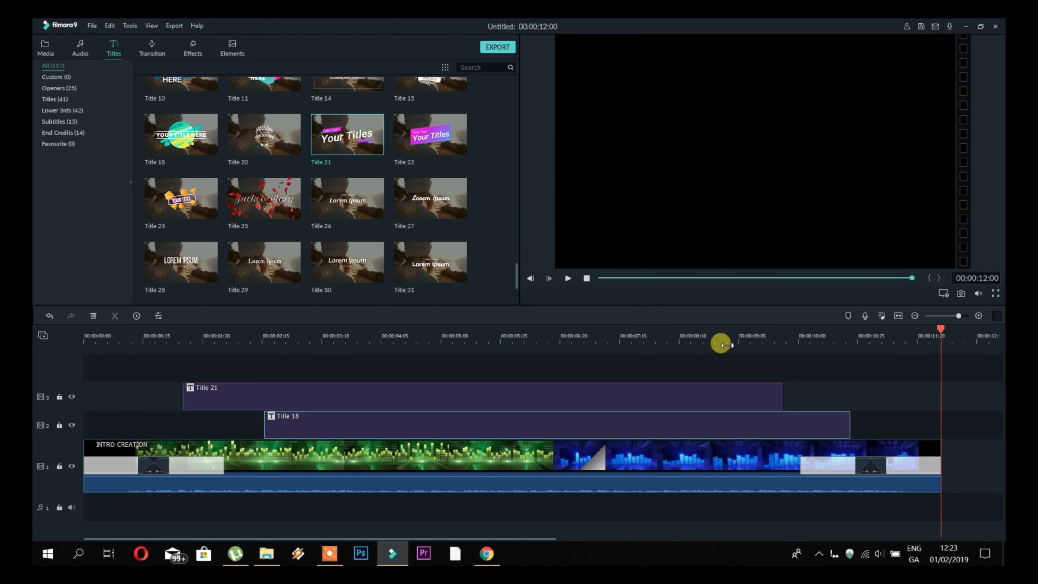
click(635, 342)
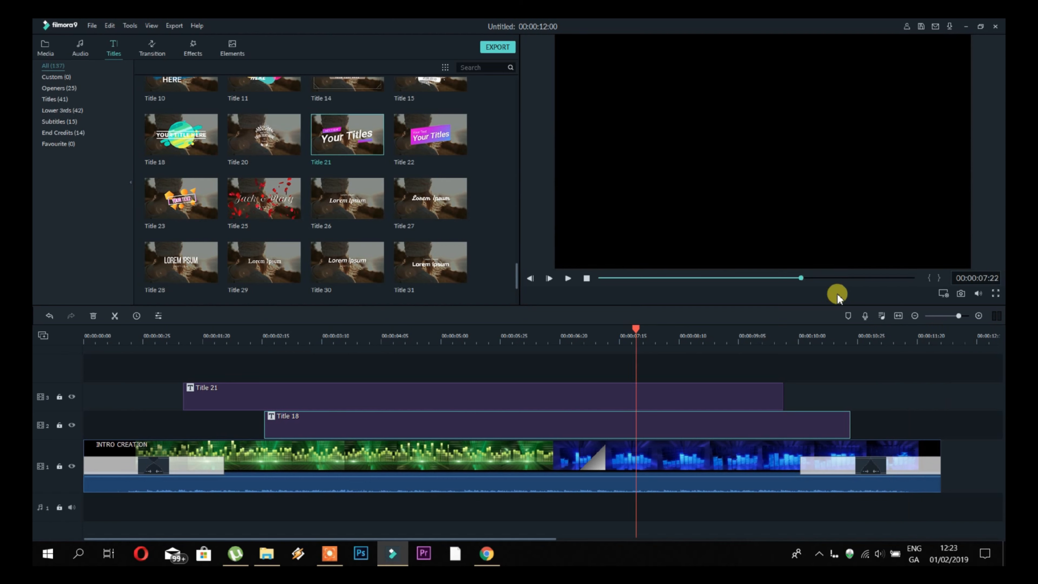
click(567, 278)
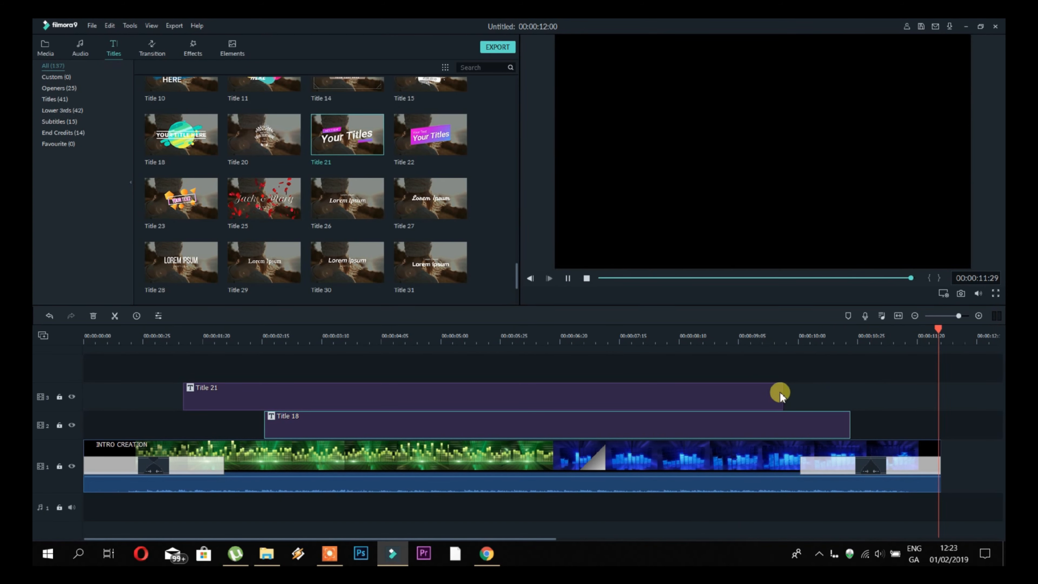
Step: Add the Polka Dot transition to the end of Title 21, and play the video from 00:00:07:19 to check it
click(736, 395)
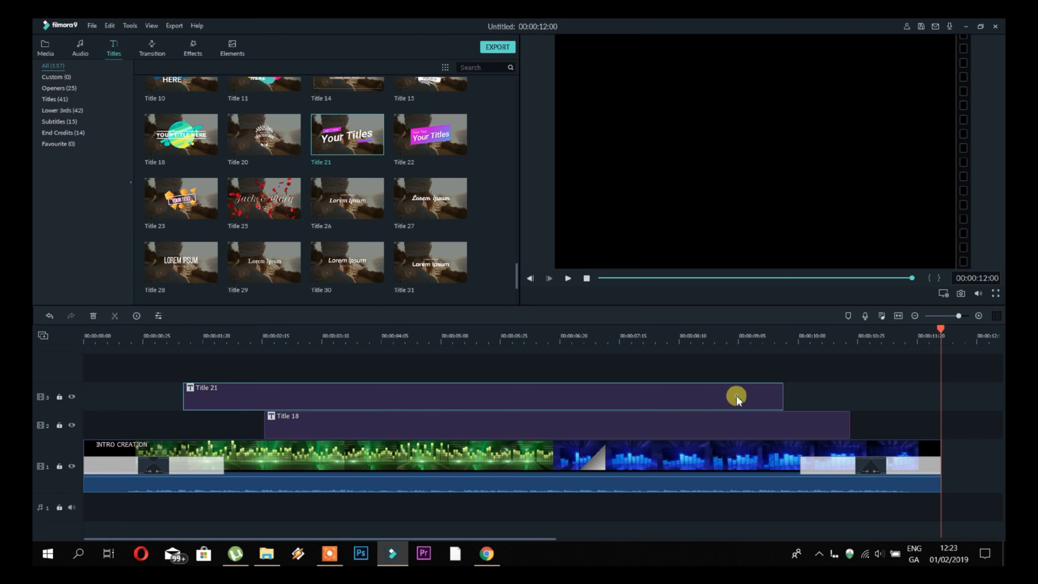
drag(954, 326, 630, 346)
scroll(372, 211, up, 10)
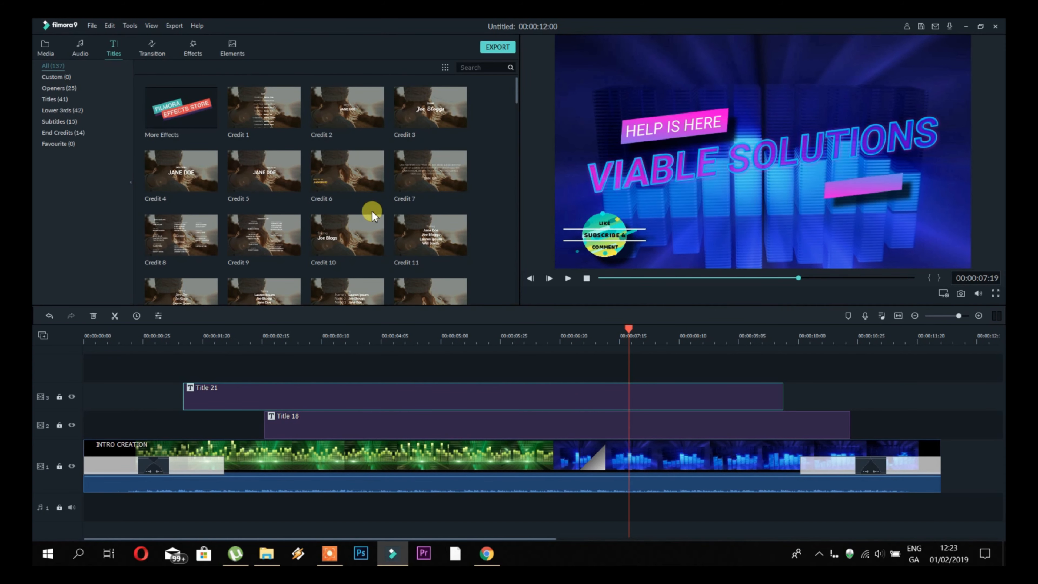
scroll(372, 211, down, 5)
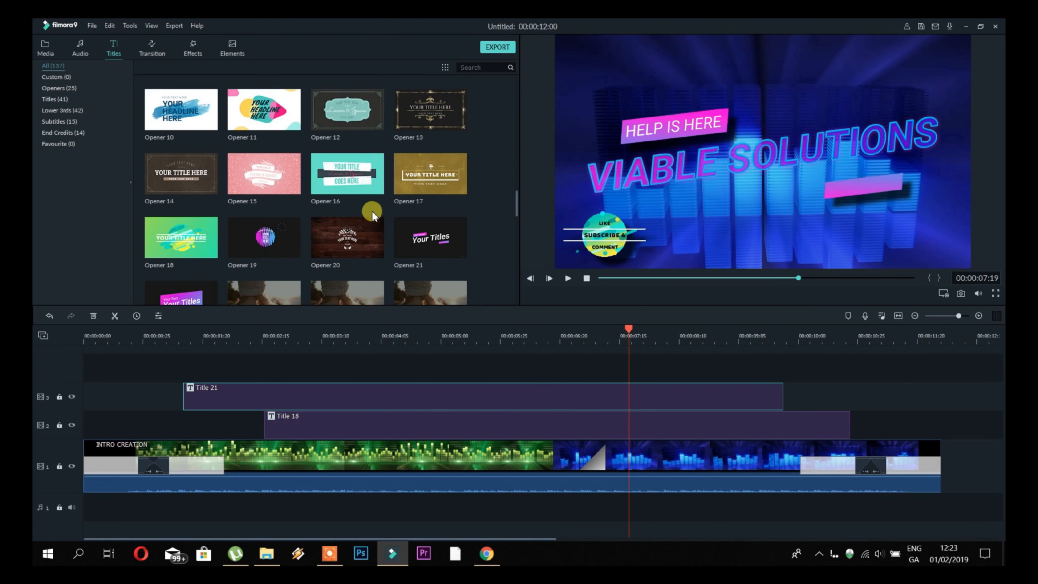
click(156, 46)
scroll(446, 237, up, 15)
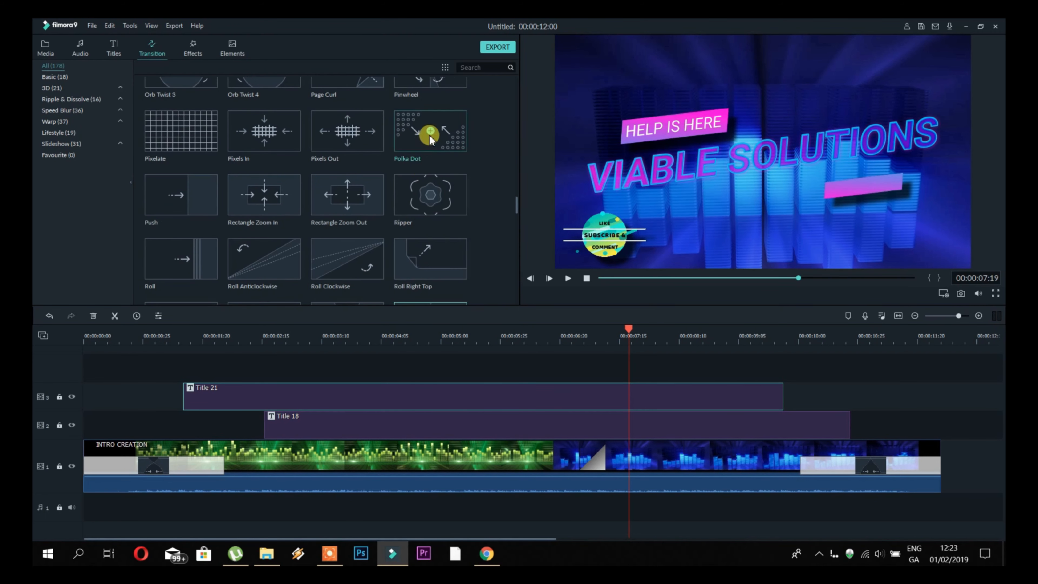
drag(433, 121, 783, 400)
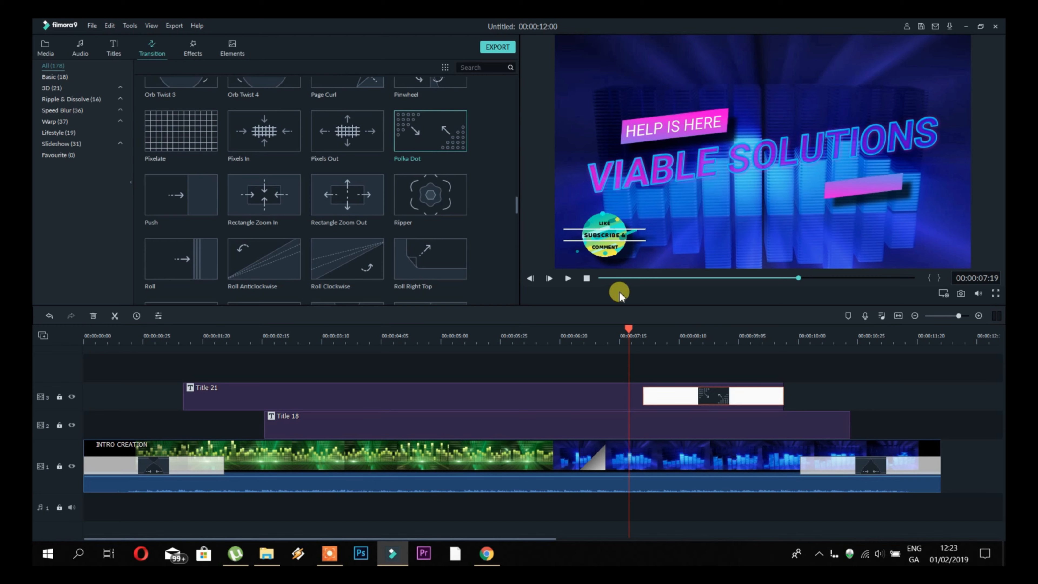
click(567, 281)
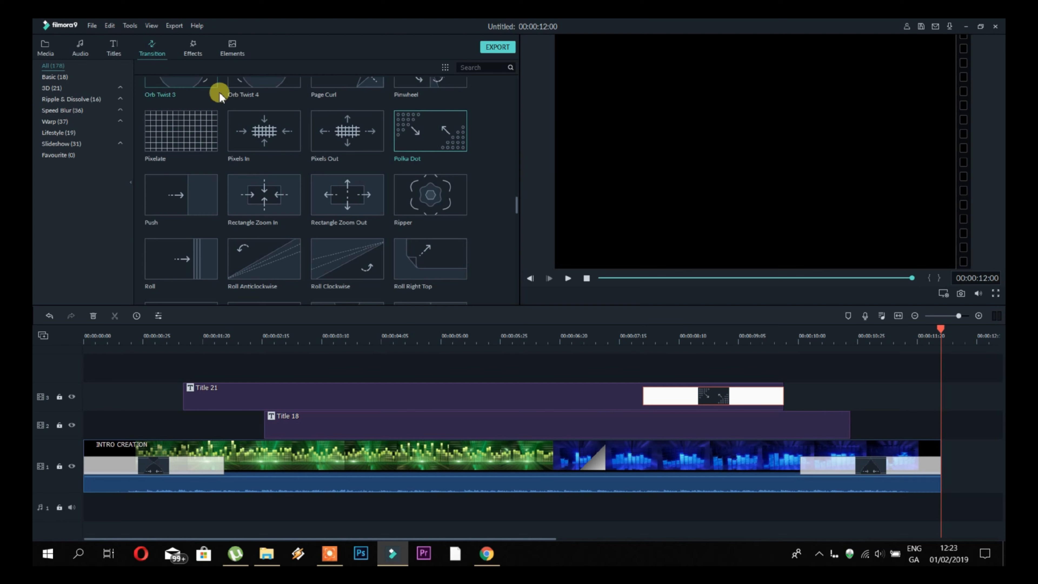
Step: Add the Polka Dot transition to the end of Title 18, and play the video from 00:00:06:14
drag(421, 125, 779, 429)
drag(942, 327, 547, 341)
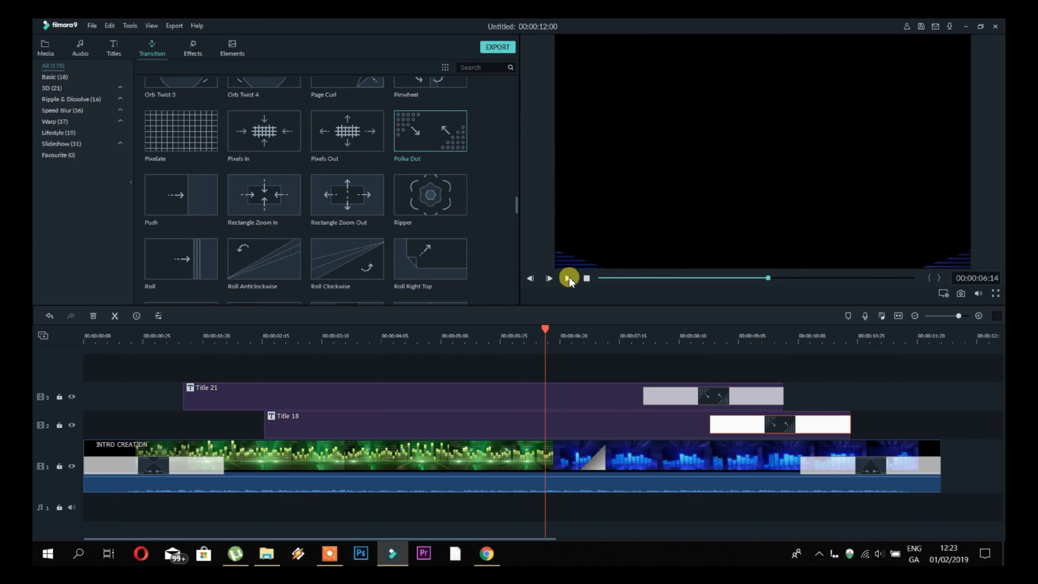
click(568, 279)
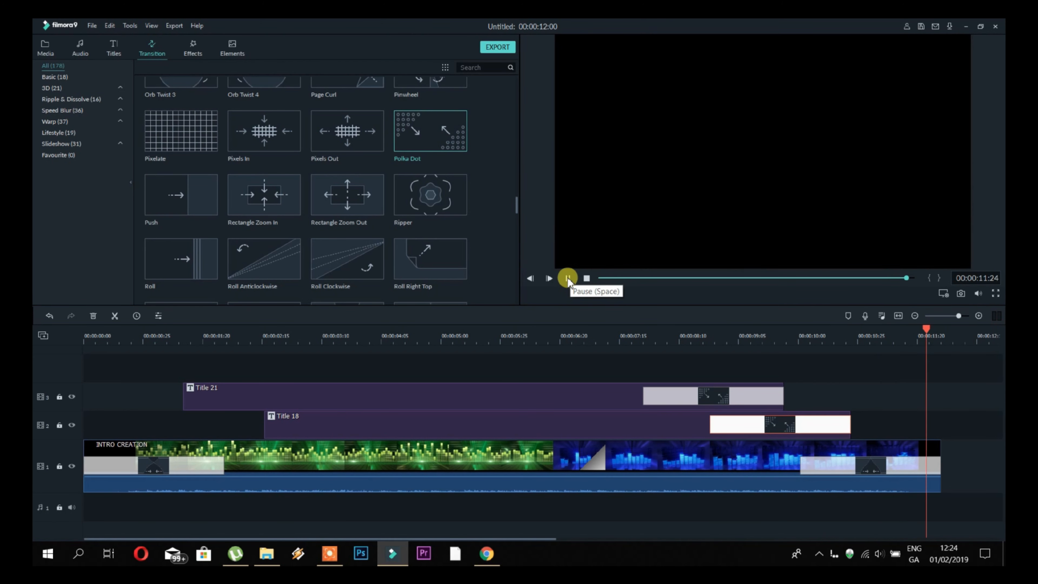
Step: Extend Title 21 to about 00:00:10:08 and Title 18 to about 00:00:11:03, and play the video from 00:00:07:12
click(581, 399)
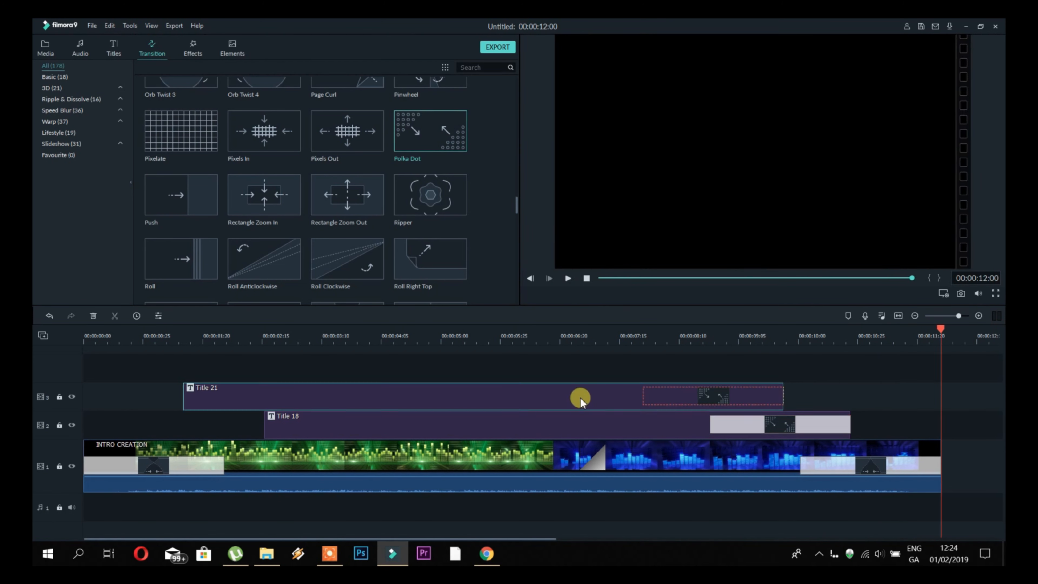
drag(783, 393, 876, 423)
click(674, 426)
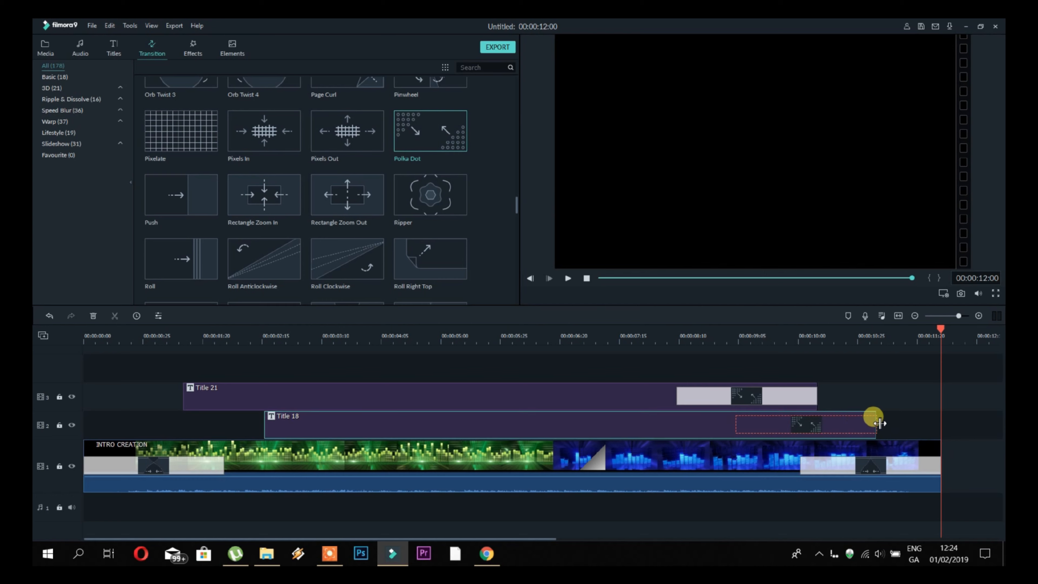
click(621, 399)
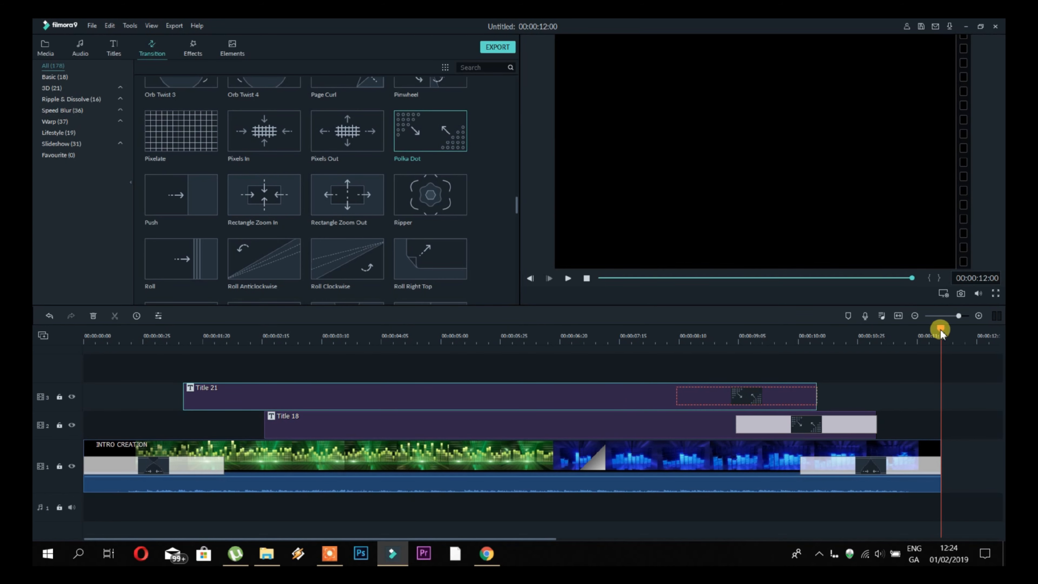
drag(939, 330, 612, 341)
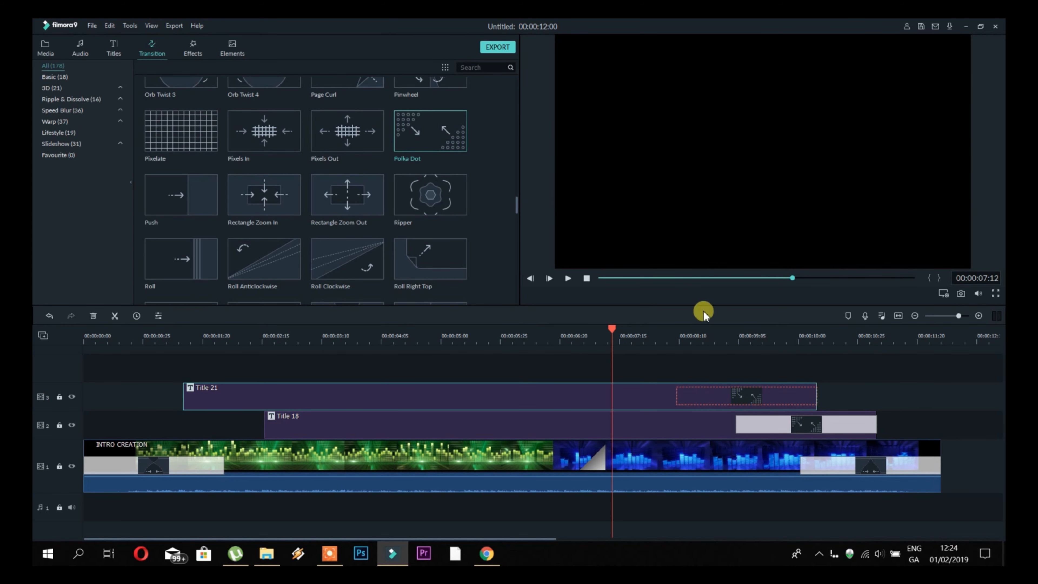
click(567, 278)
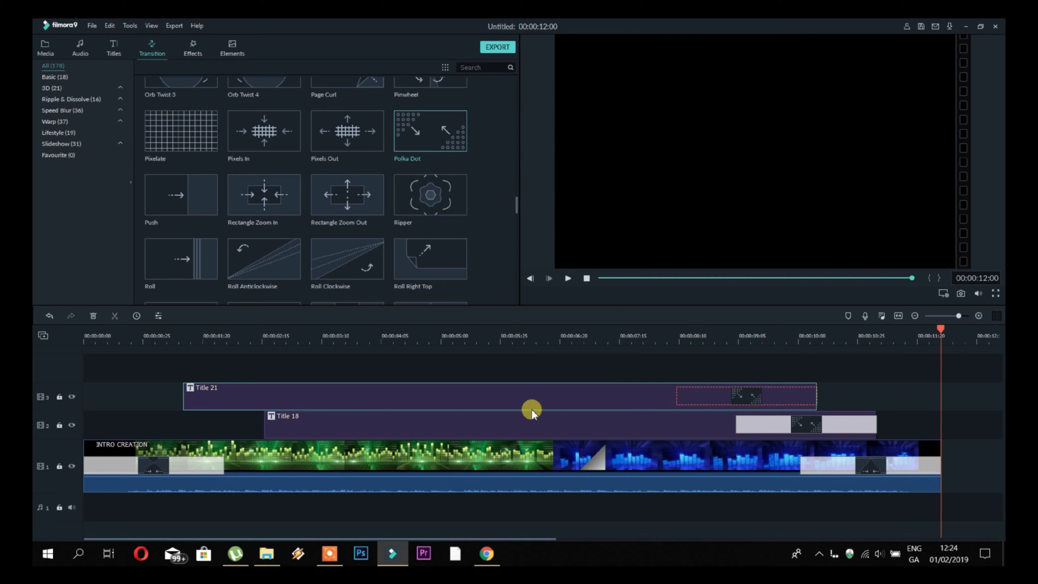
click(332, 554)
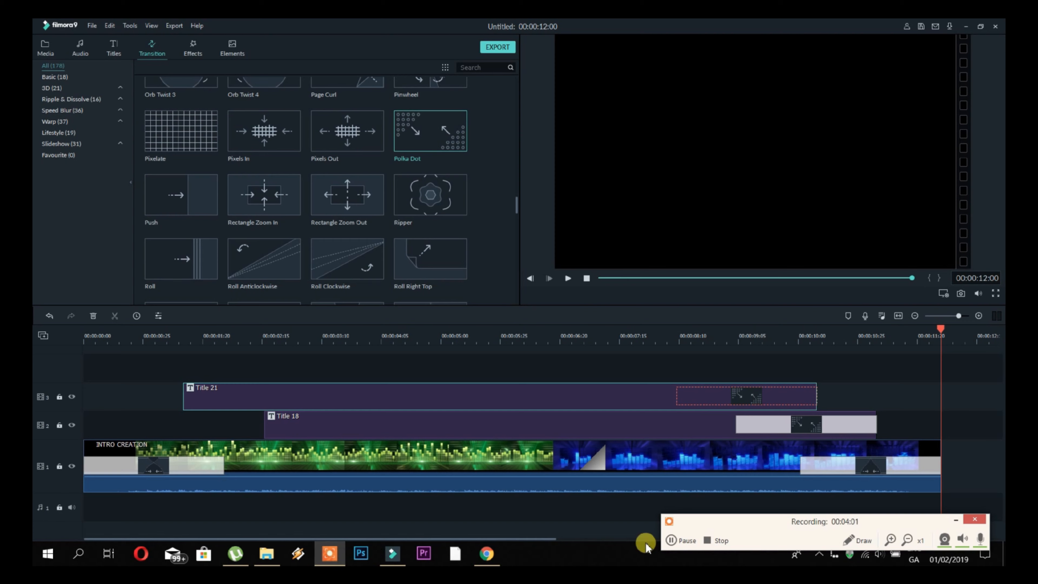
click(985, 396)
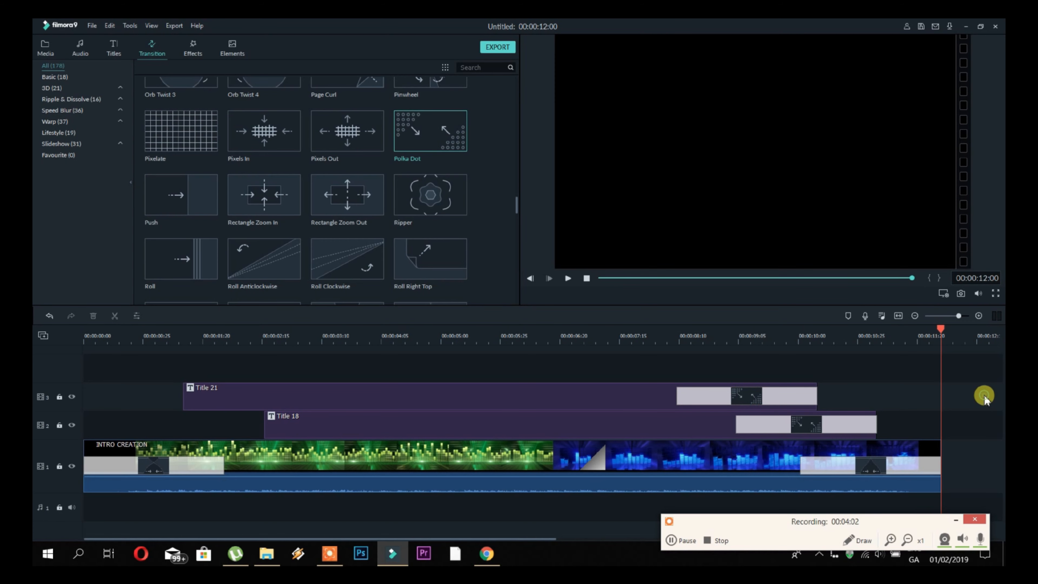
click(955, 520)
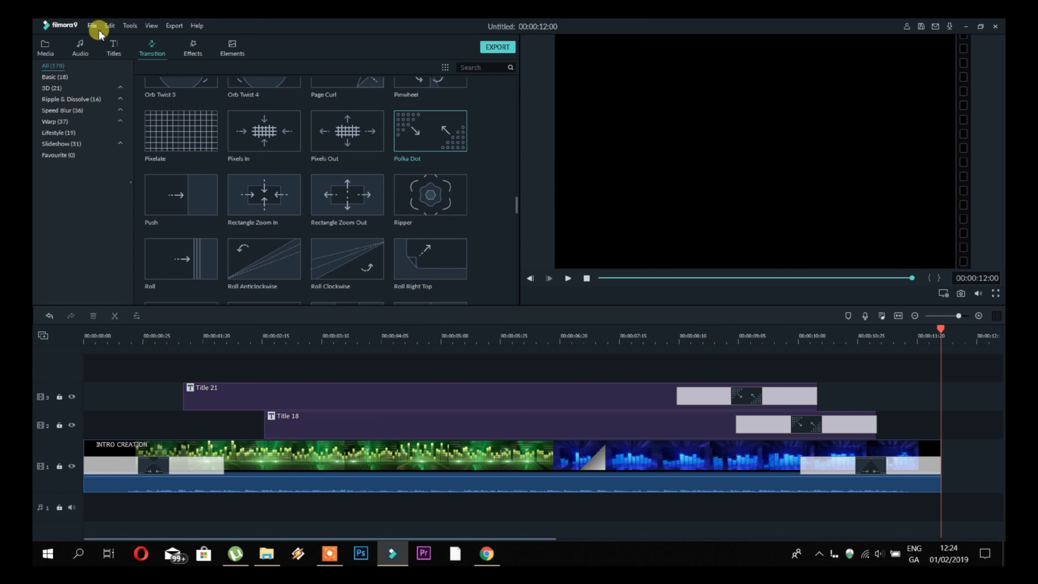
Step: Save the project to the Desktop as VE Project 2
click(175, 25)
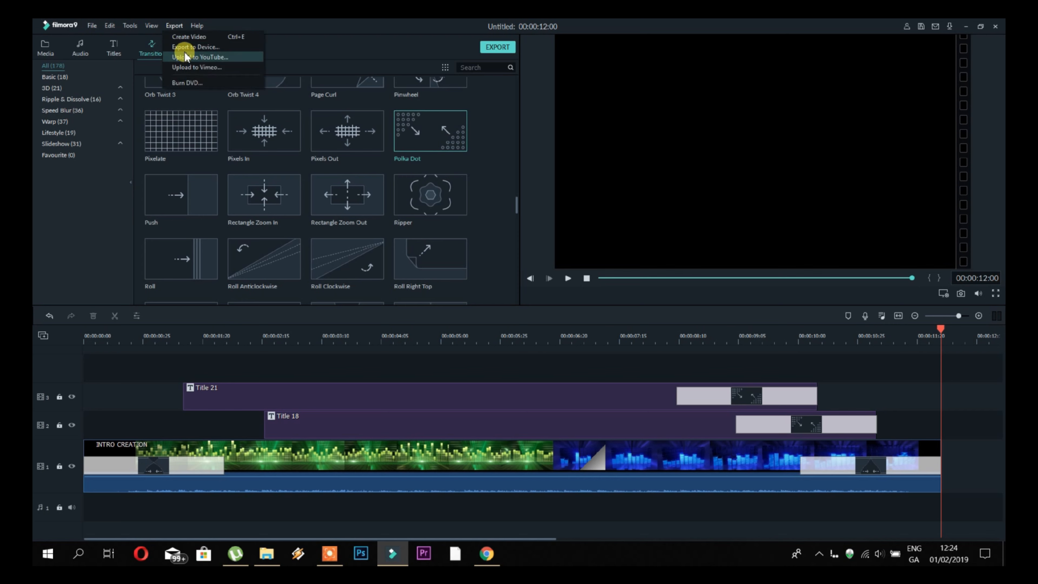
click(91, 23)
click(91, 26)
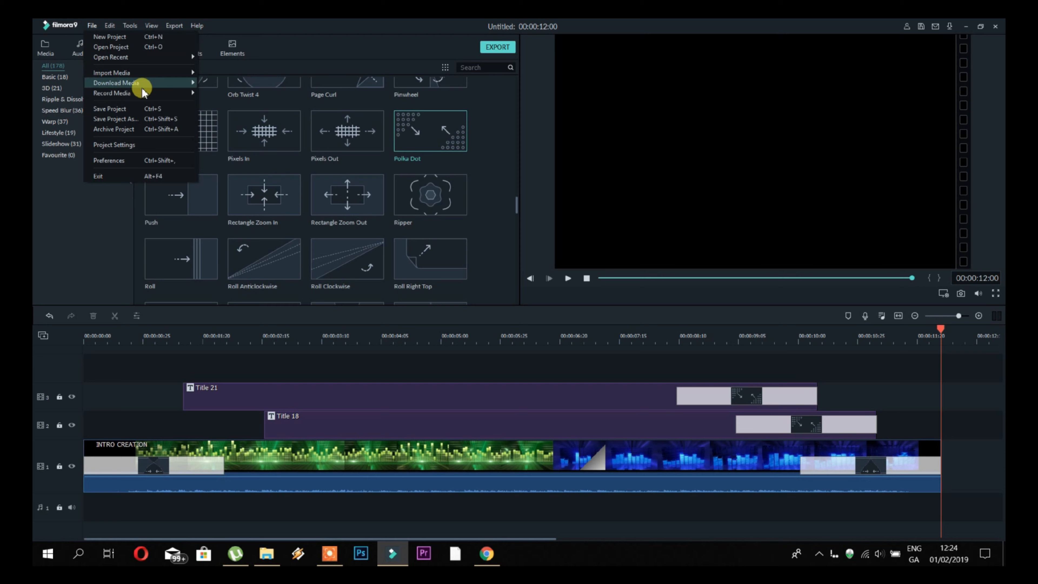
click(134, 109)
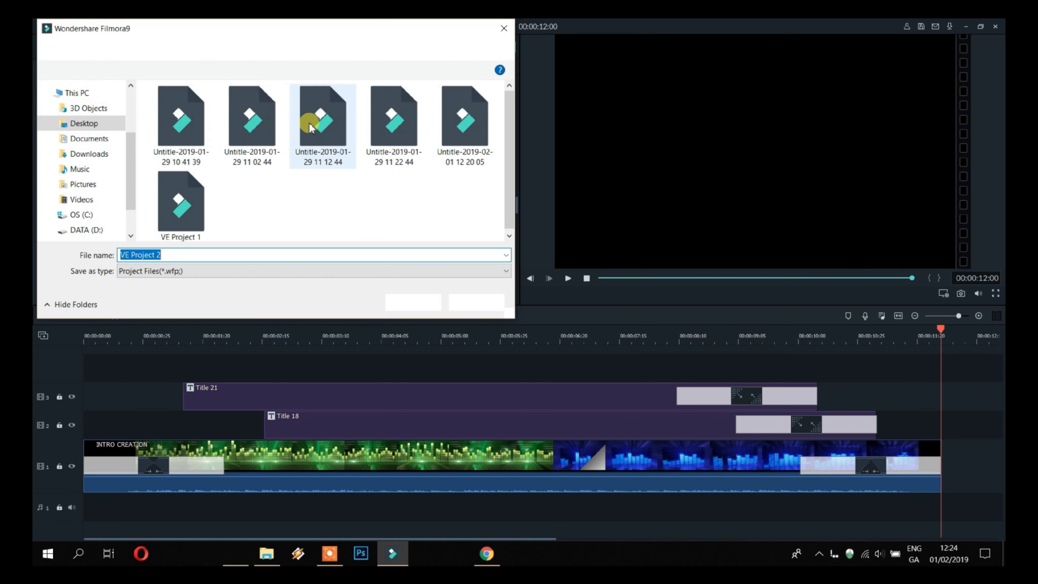
click(429, 302)
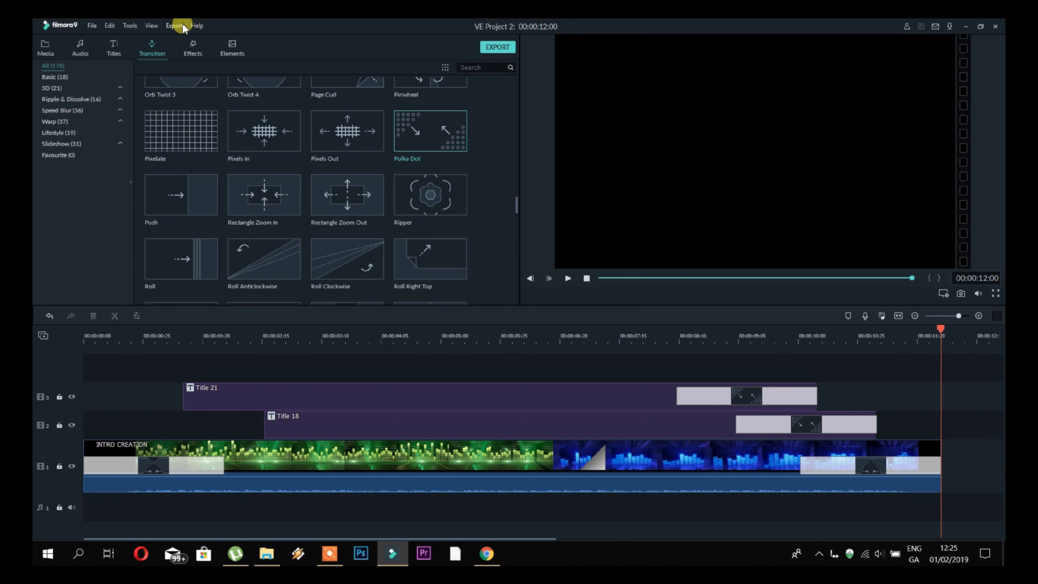
Step: Start a local MP4 video export and set its resolution to 4096x2160 in the export settings
click(175, 25)
click(186, 34)
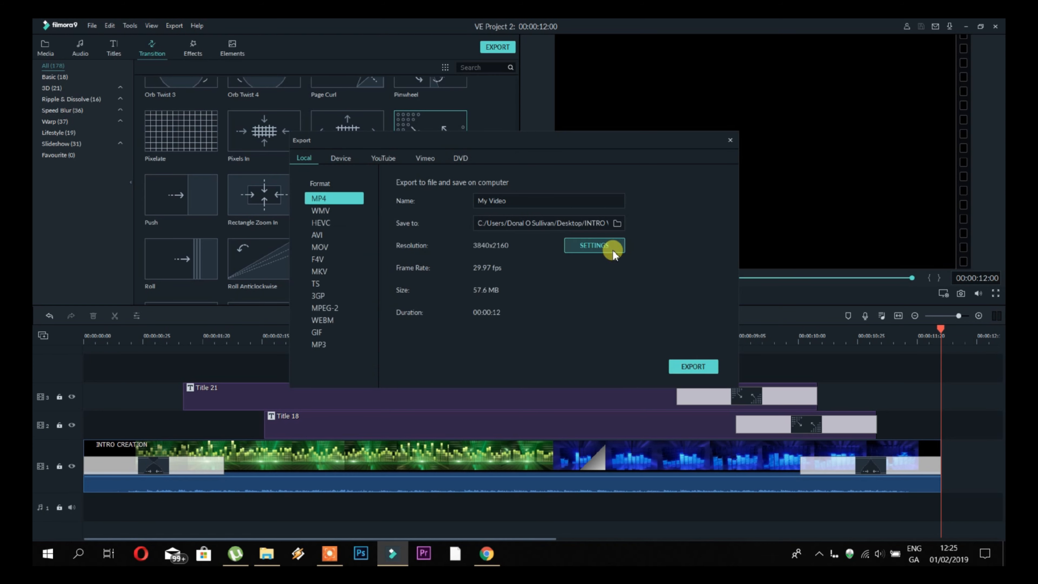
click(594, 246)
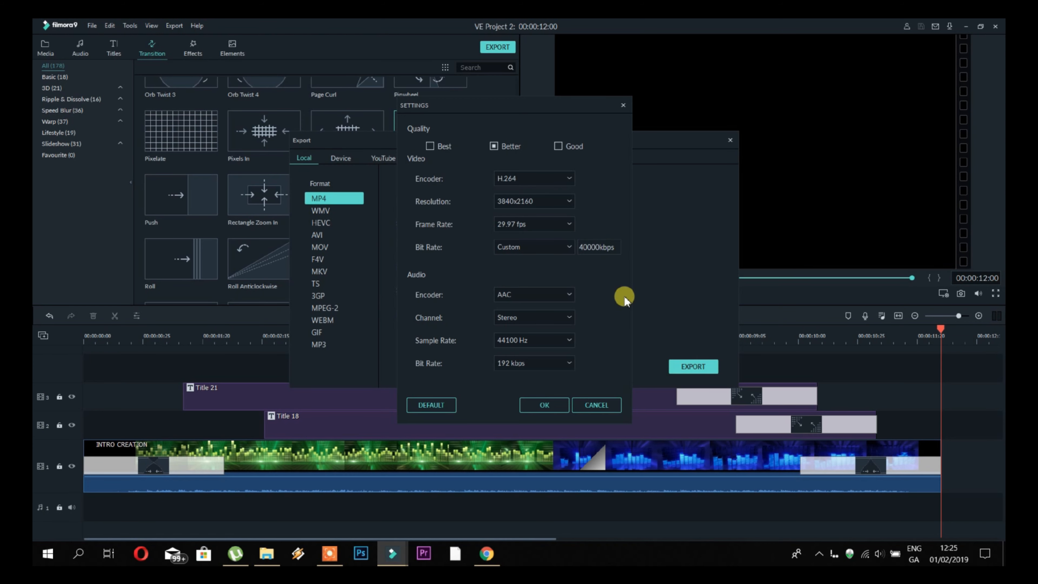
click(569, 209)
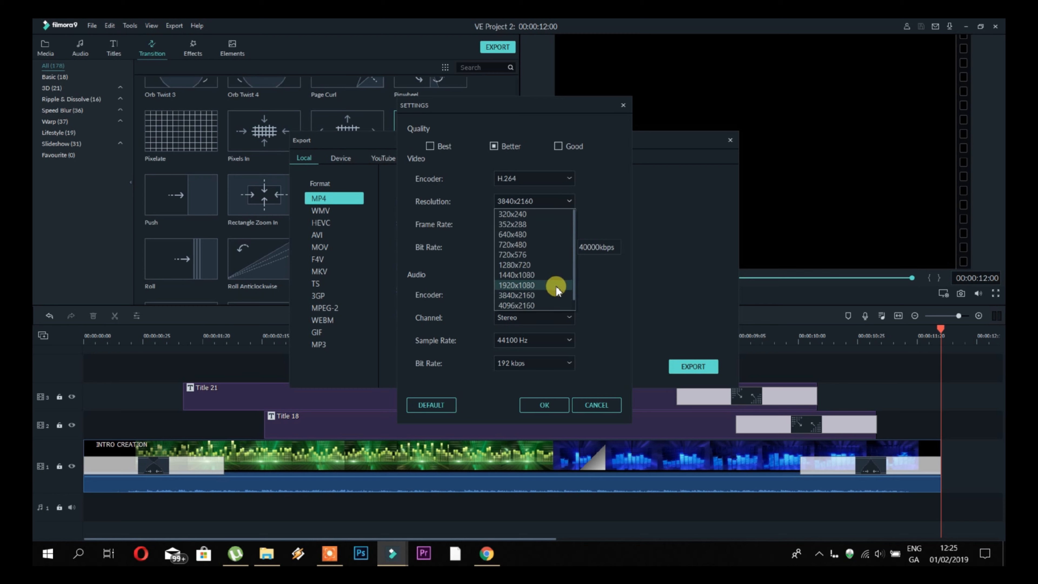
click(545, 306)
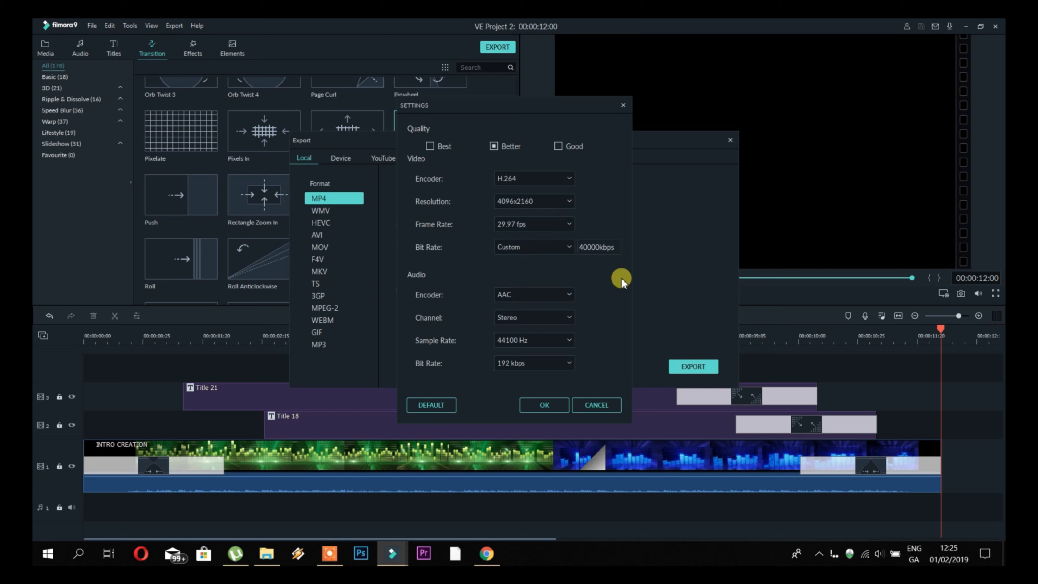
click(569, 202)
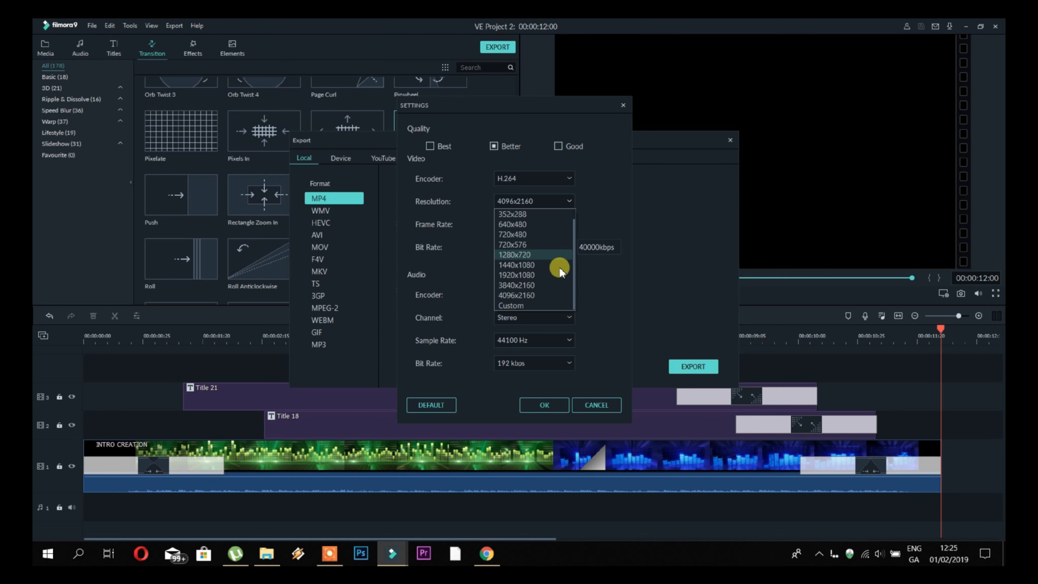
click(554, 295)
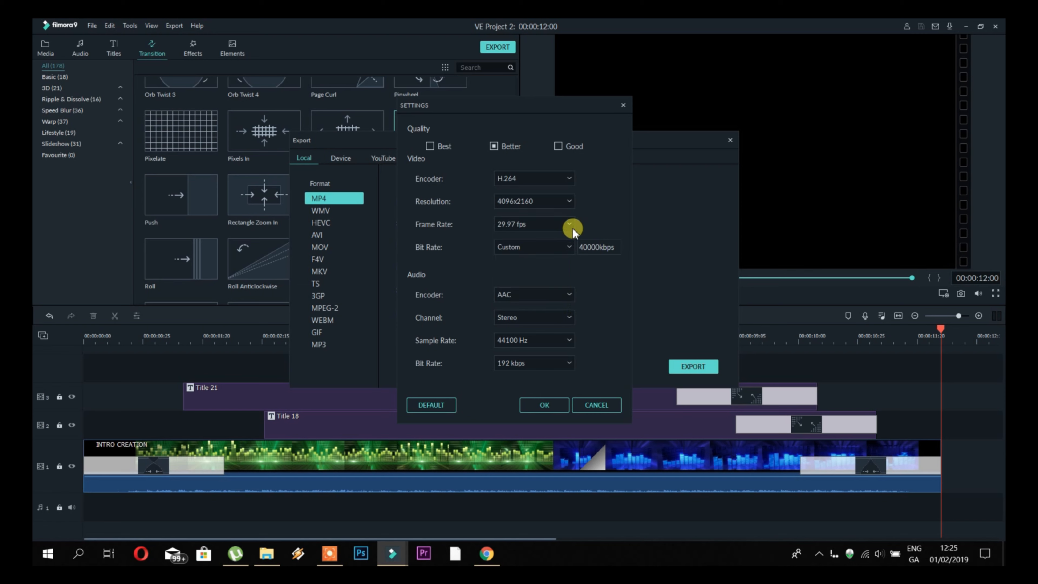
Step: Set the export frame rate to 30 fps
click(570, 202)
click(570, 202)
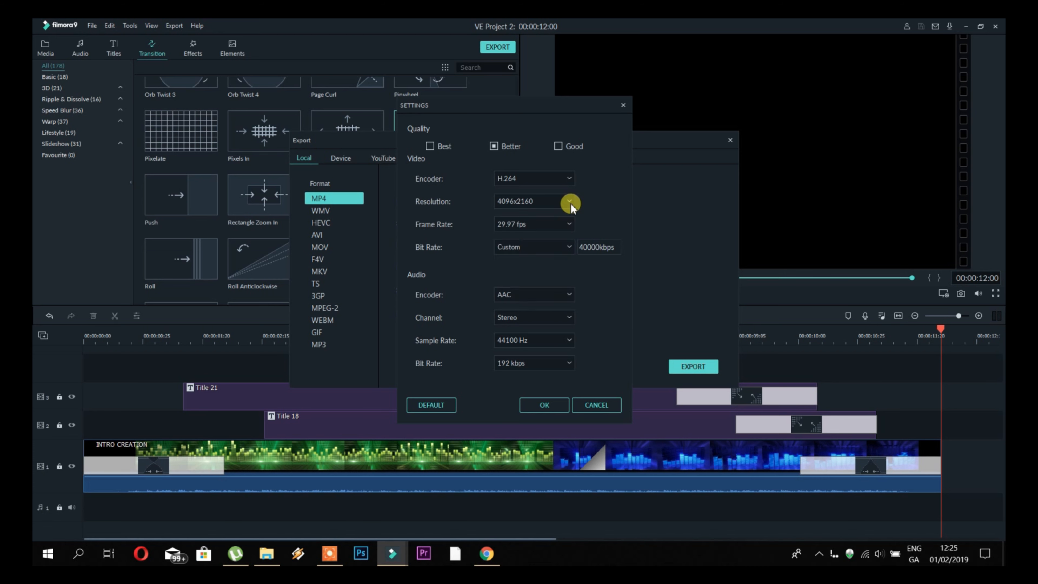
click(567, 224)
click(559, 290)
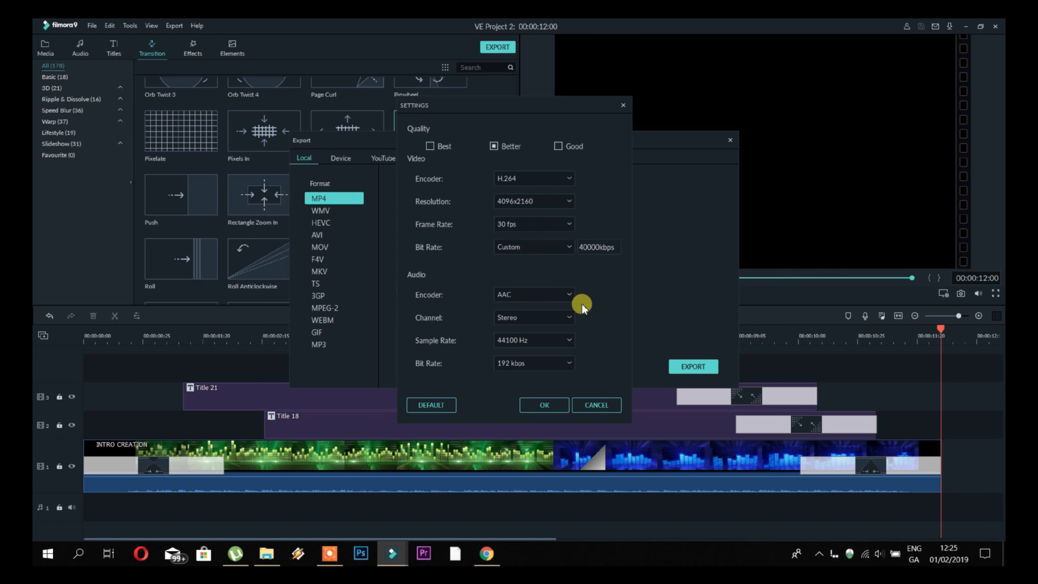